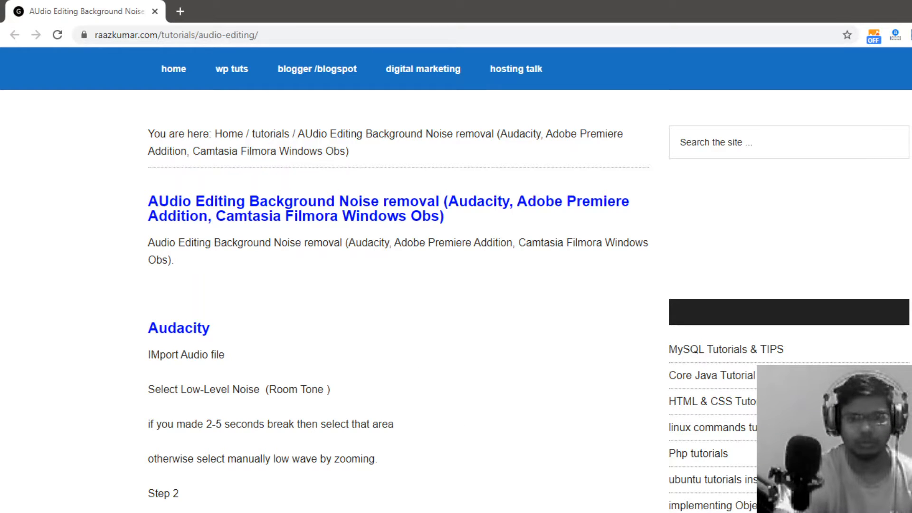
key(ctrl+shift+Escape)
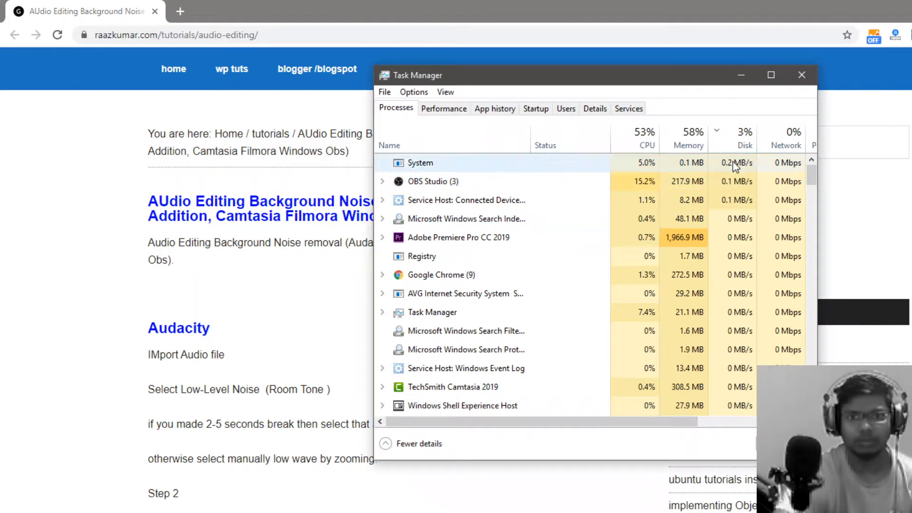
click(742, 76)
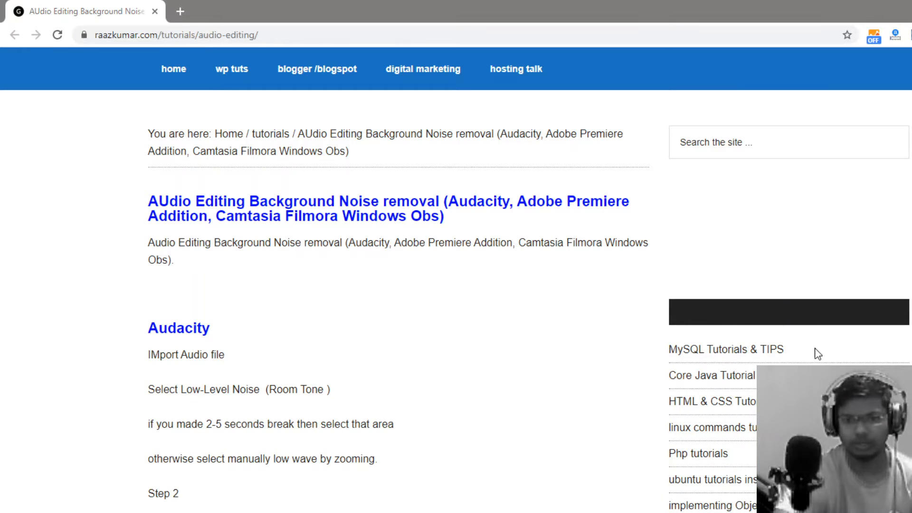
click(361, 335)
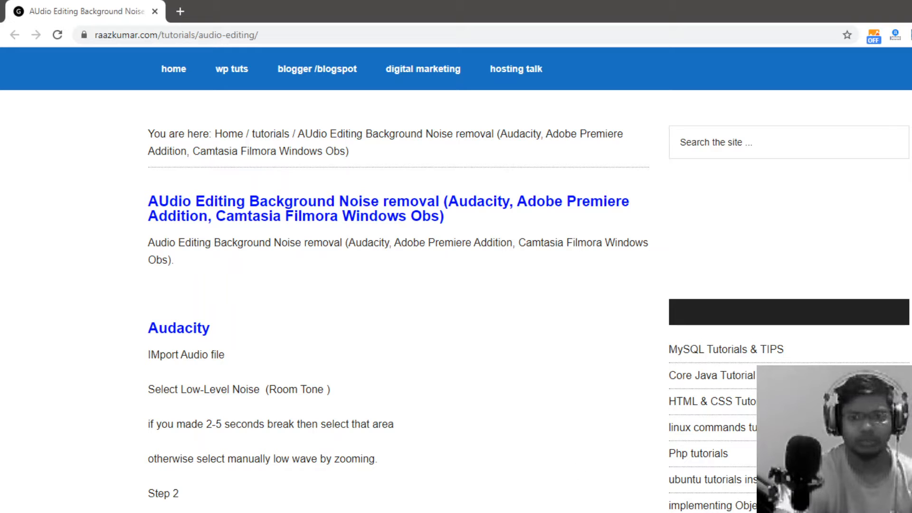
- Switch to Filmora, bring up OBS and move its window aside, and briefly play the FHD0005 clip's preview
key(alt+Tab)
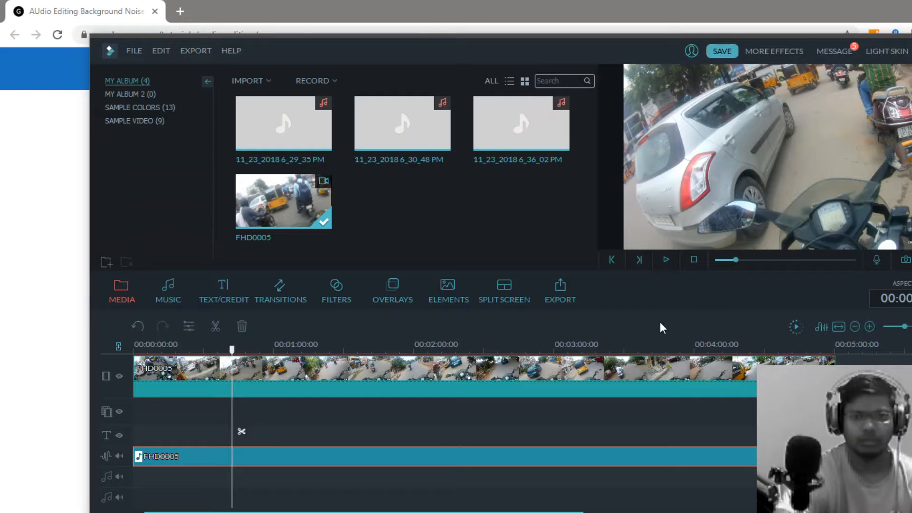
key(alt+Tab)
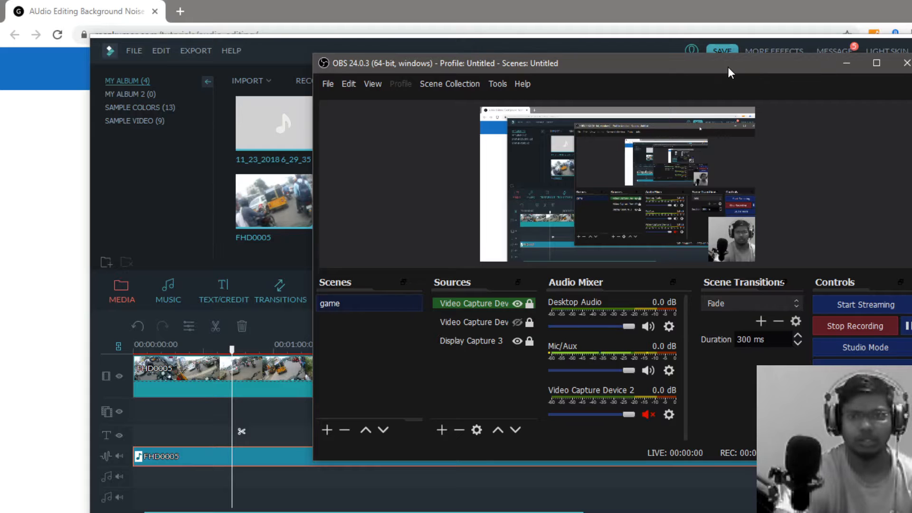
drag(728, 67, 447, 93)
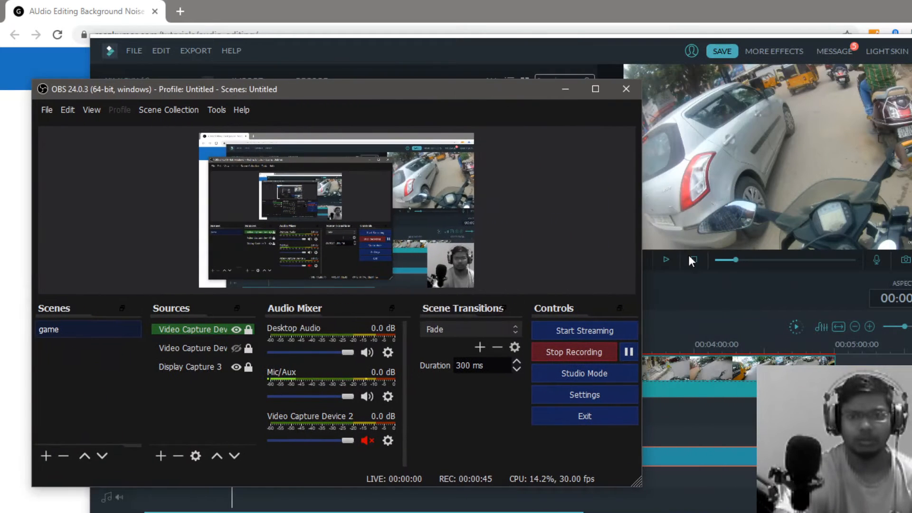
click(666, 262)
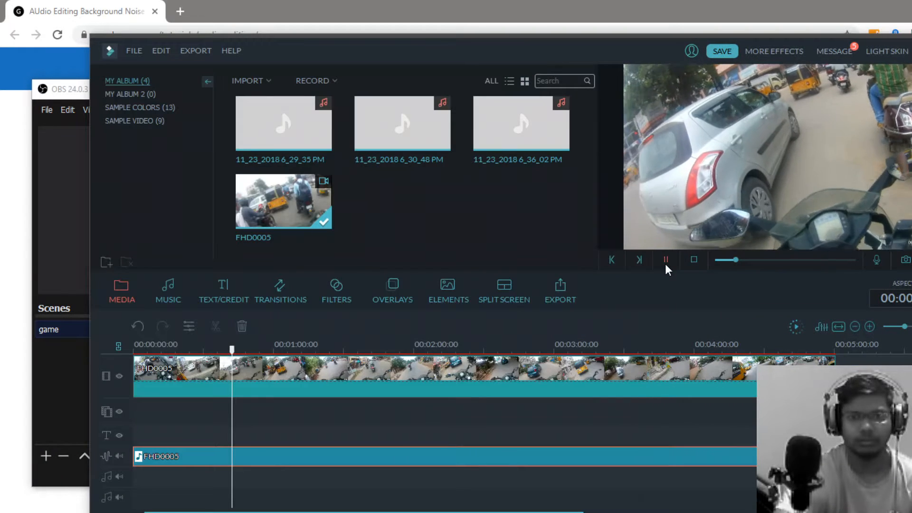
click(666, 262)
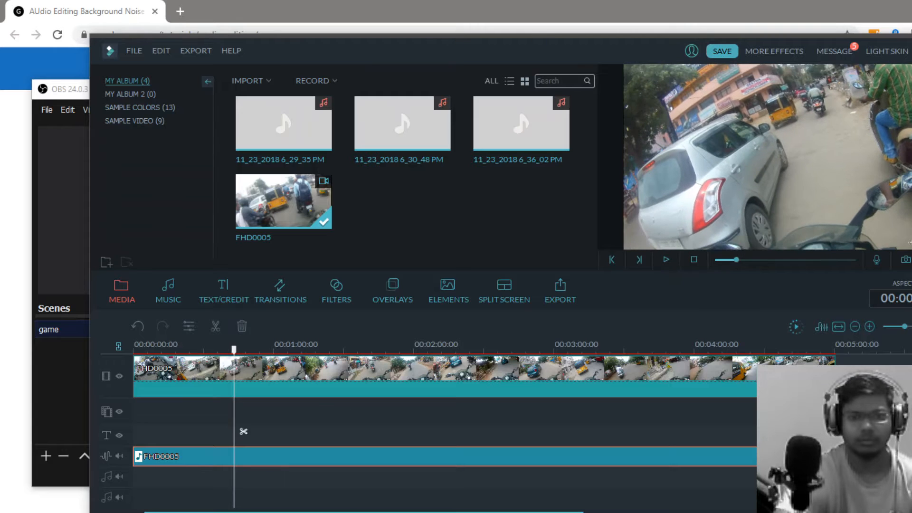
- Switch to OBS and examine the Limiter filter settings of the Desktop Audio source
key(alt+Tab)
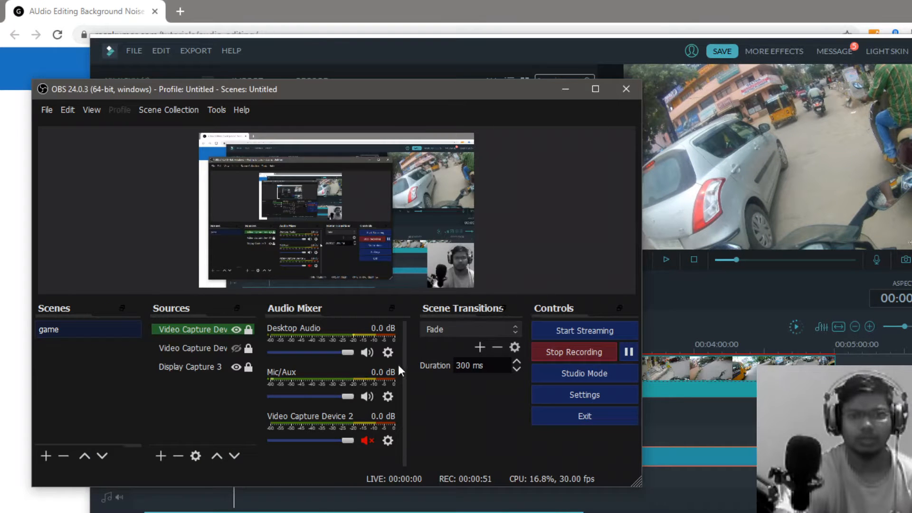
click(384, 356)
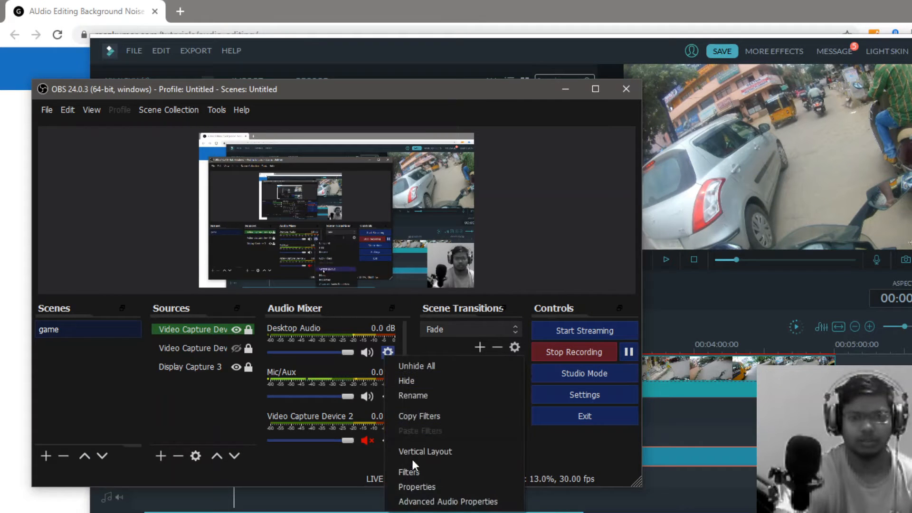
click(409, 471)
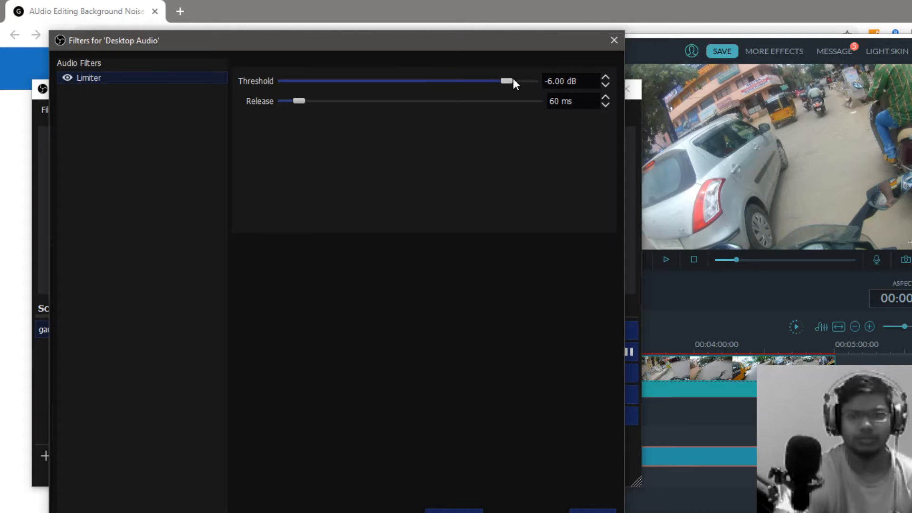
click(605, 44)
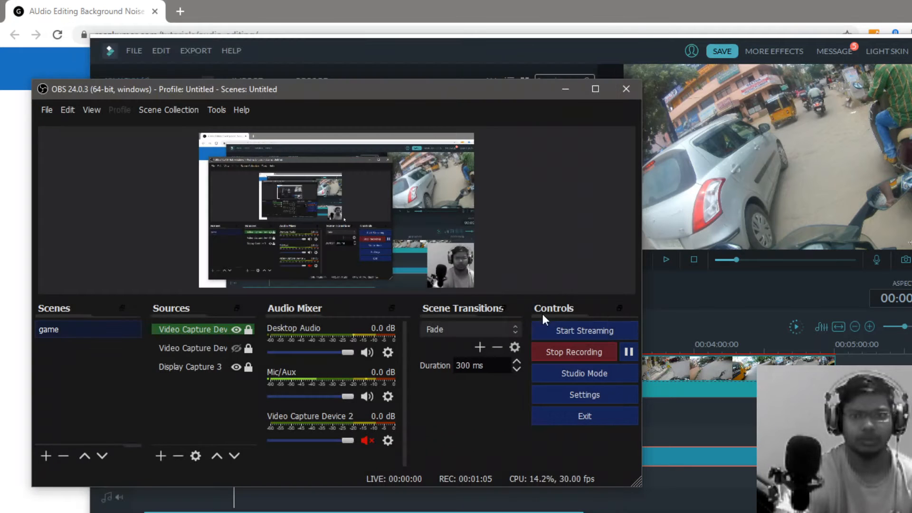
- Play the timeline in Filmora, check the Desktop Audio level in the OBS audio mixer, and minimize OBS
click(673, 261)
click(669, 261)
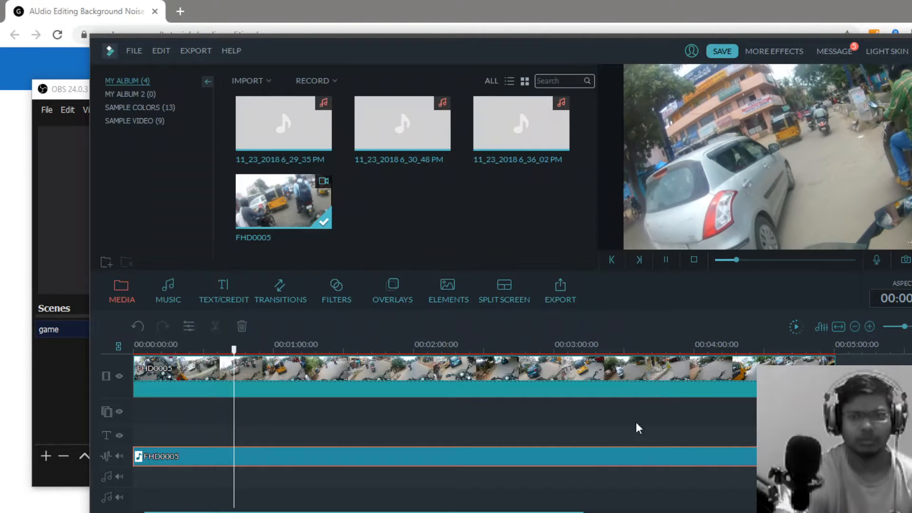
key(alt+Tab)
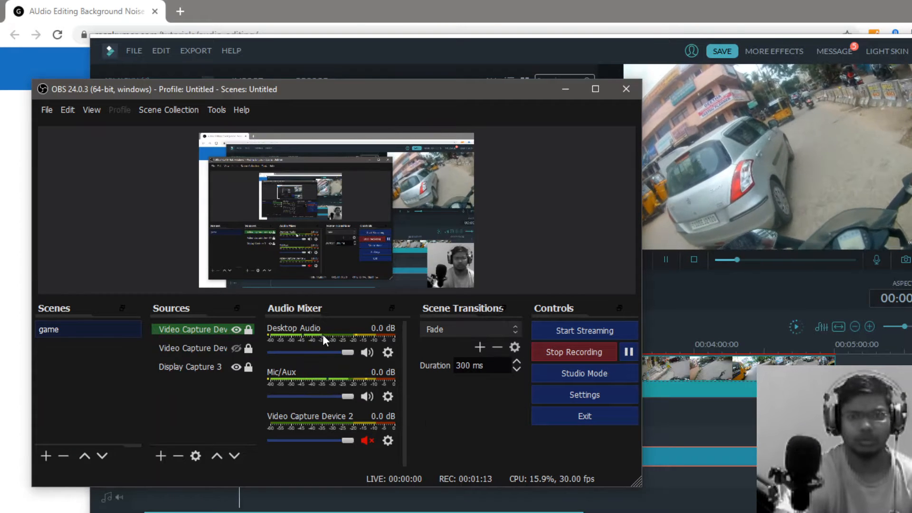
click(565, 90)
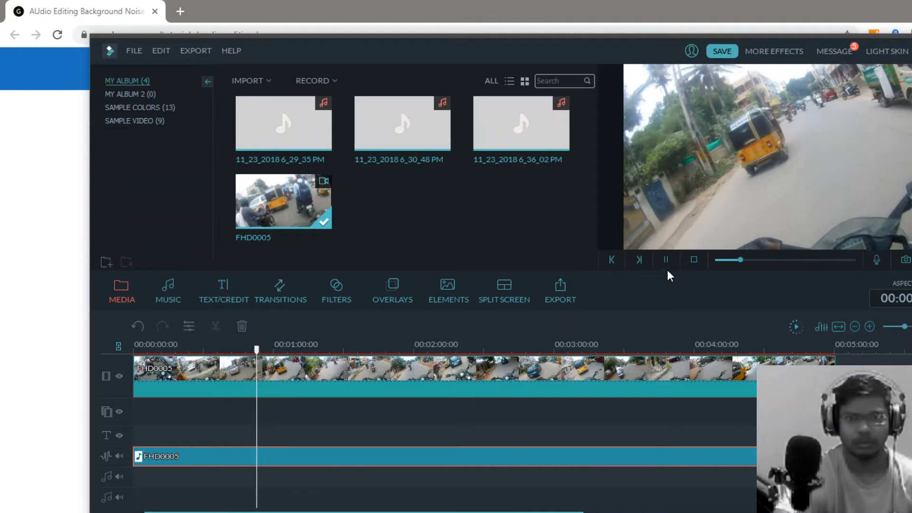
- Edit the FHD0005 audio clip and enable background noise removal with its strength set to Strong
right_click(554, 460)
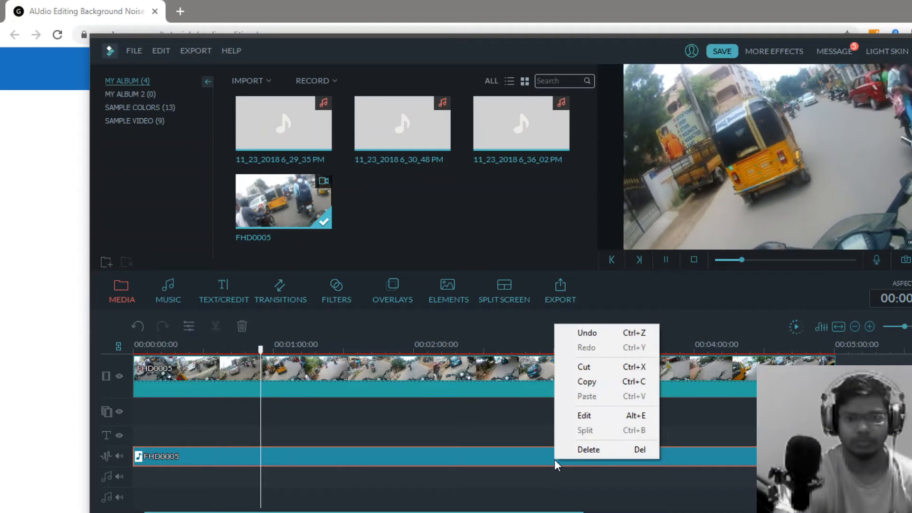
click(582, 417)
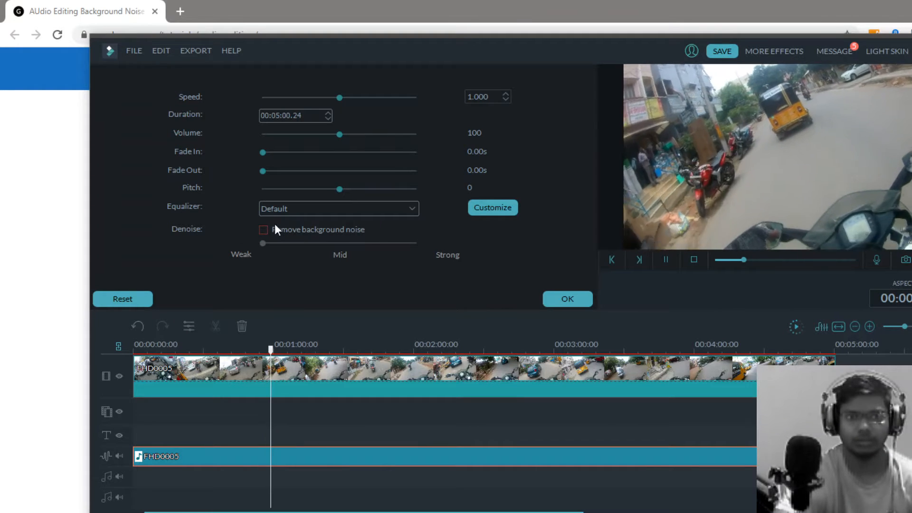
click(263, 231)
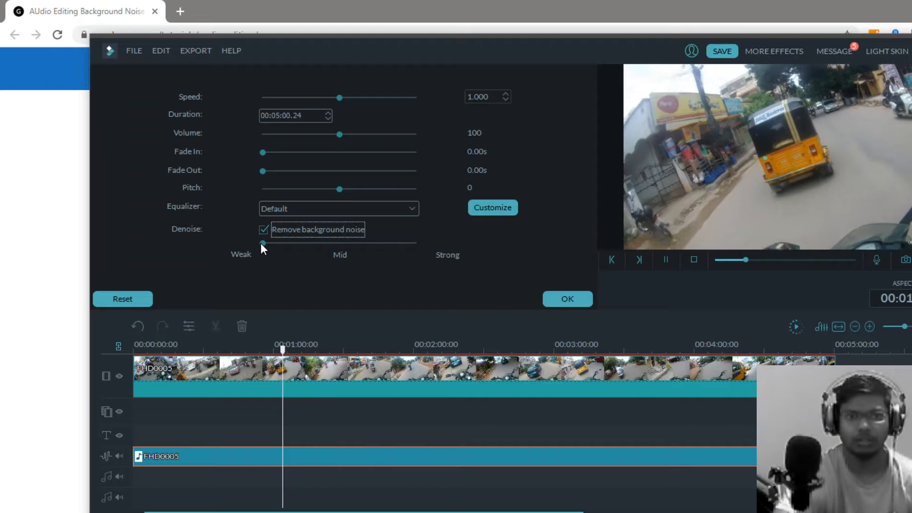
drag(262, 243, 311, 244)
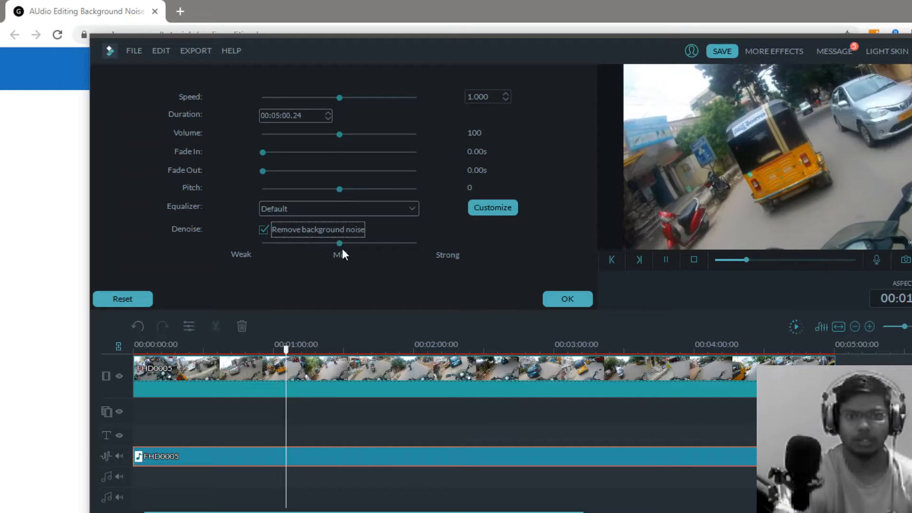
drag(342, 243, 424, 243)
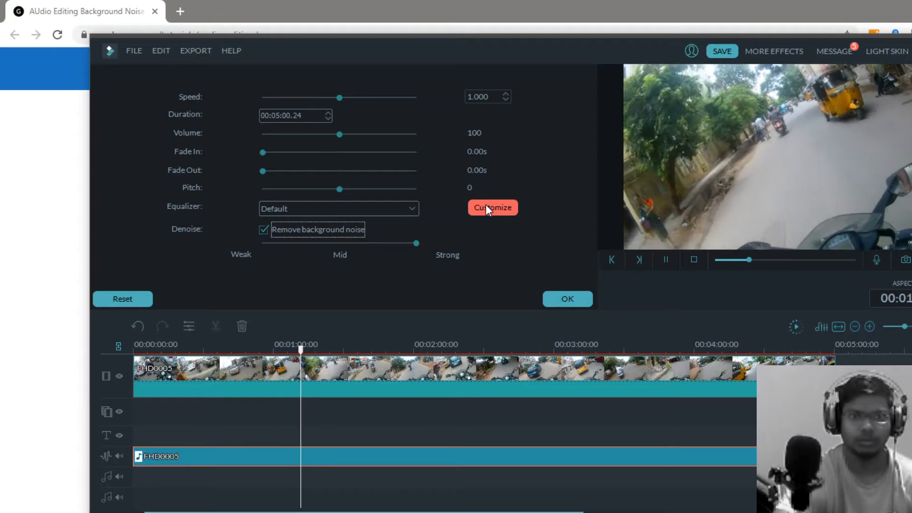
- Try the Pop preset in the clip's custom equalizer and return it to the Default preset
click(485, 204)
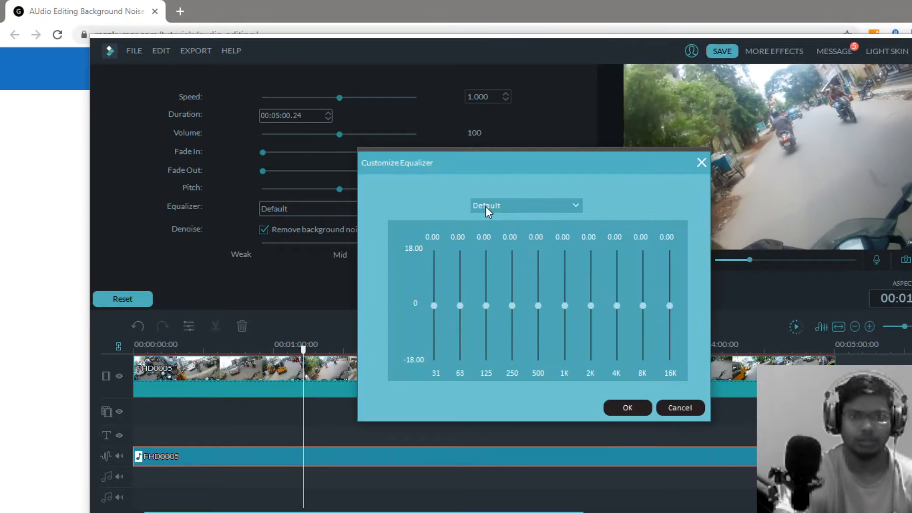
click(554, 211)
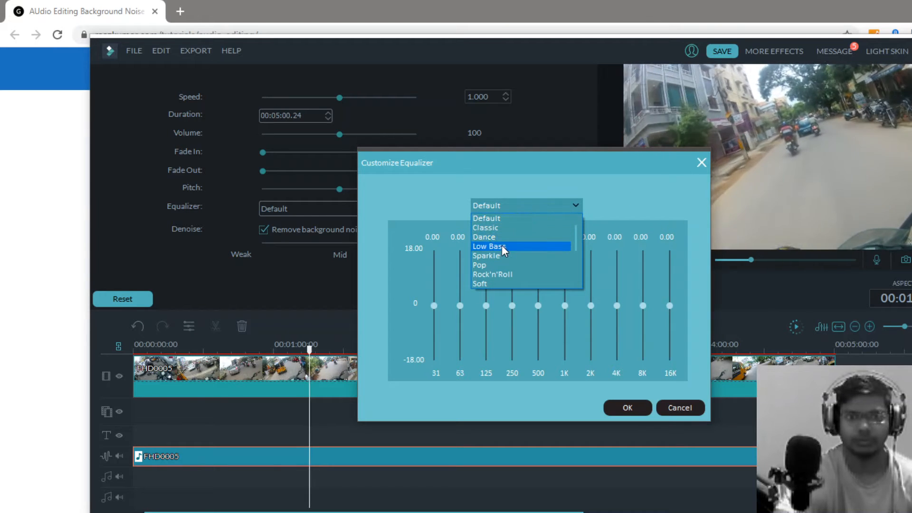
click(487, 265)
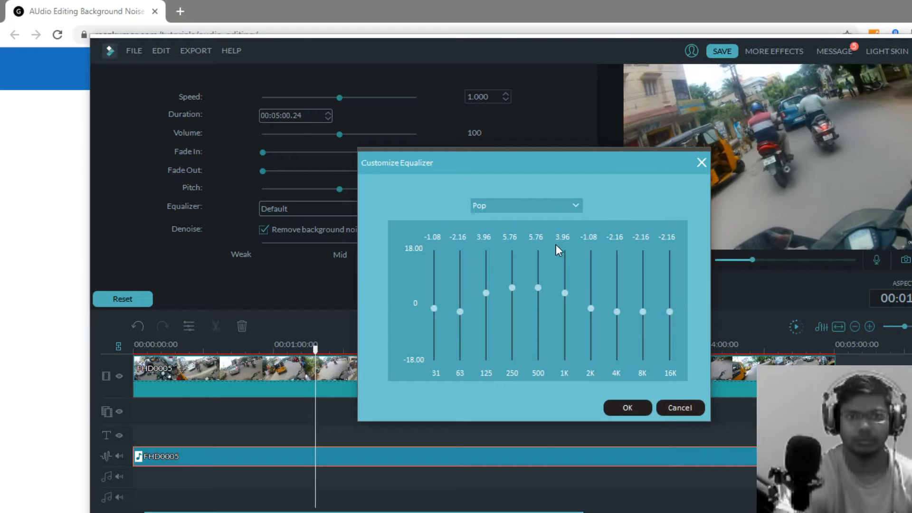
click(517, 204)
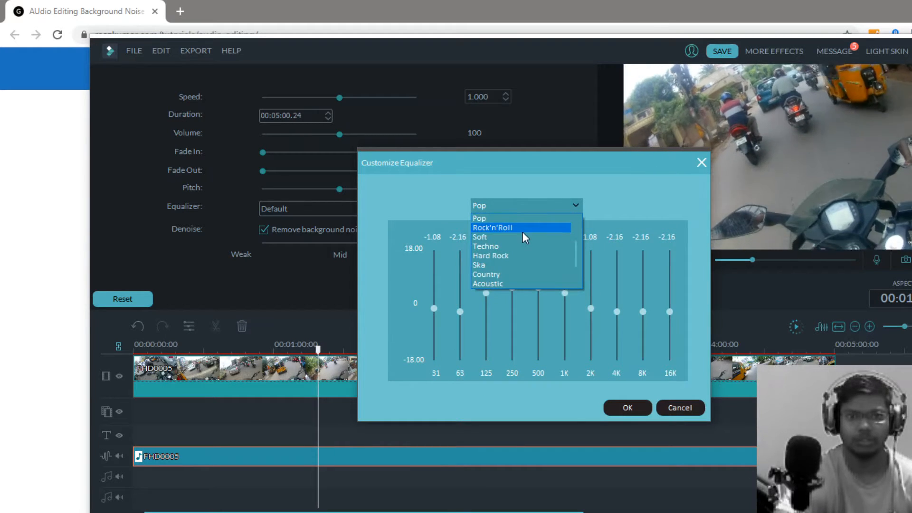
scroll(523, 232, up, 2)
click(494, 219)
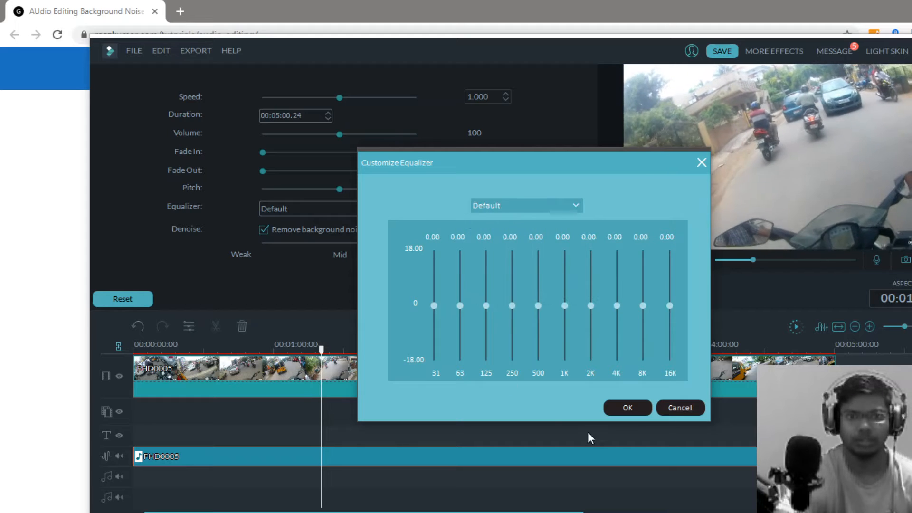
click(618, 408)
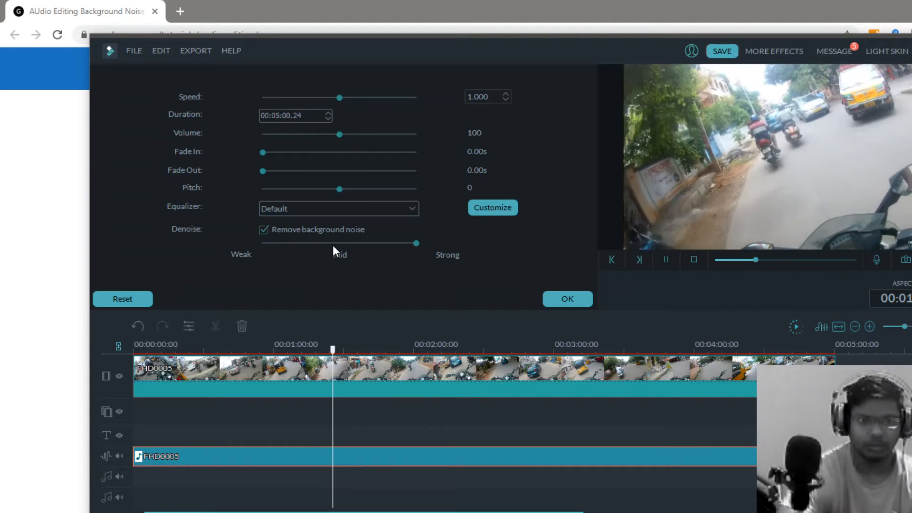
- Compare the clip's background noise removal at Weak, turned off and at Strong, and set it to Mid
click(339, 244)
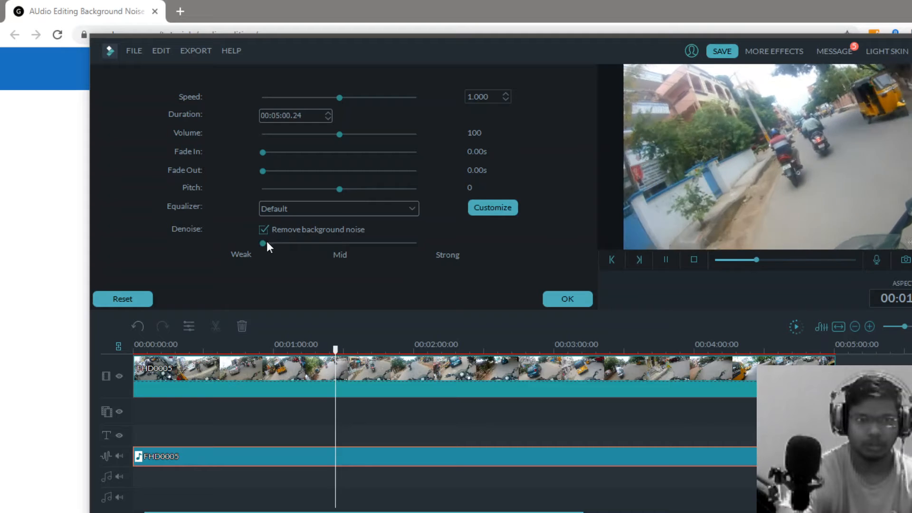
click(261, 230)
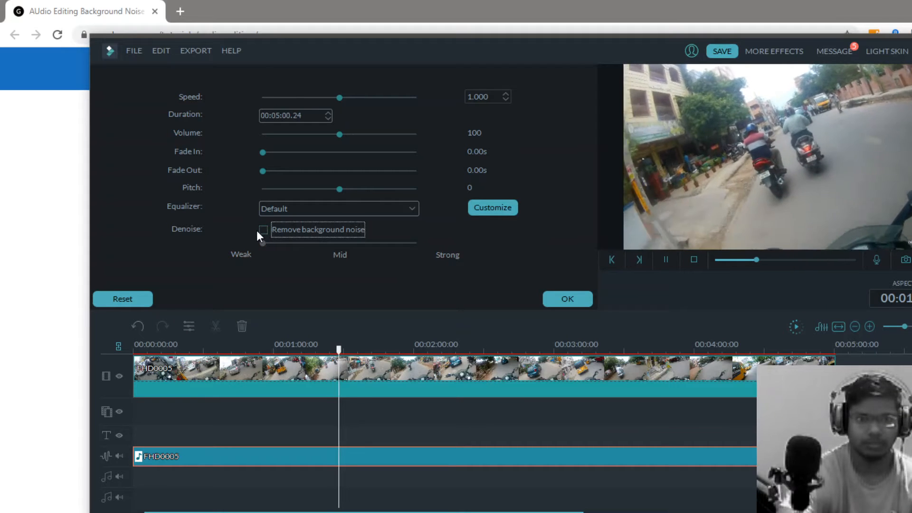
click(262, 230)
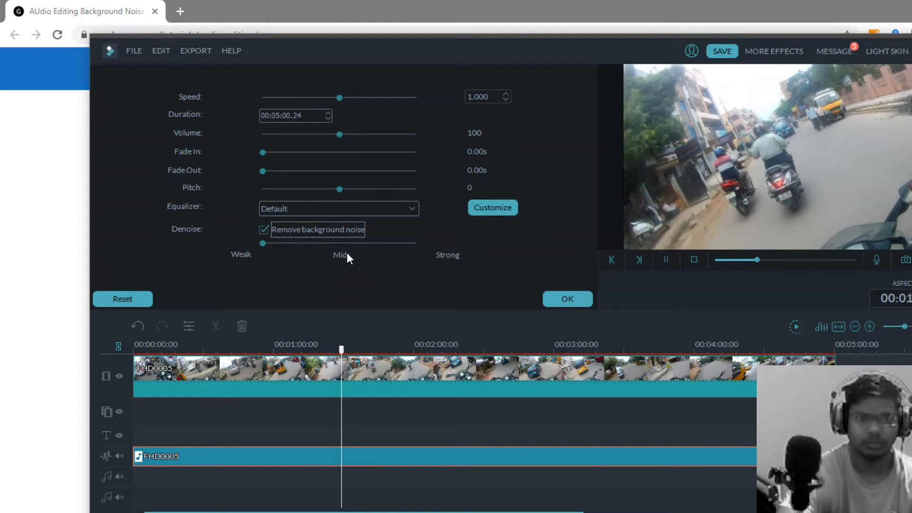
click(415, 242)
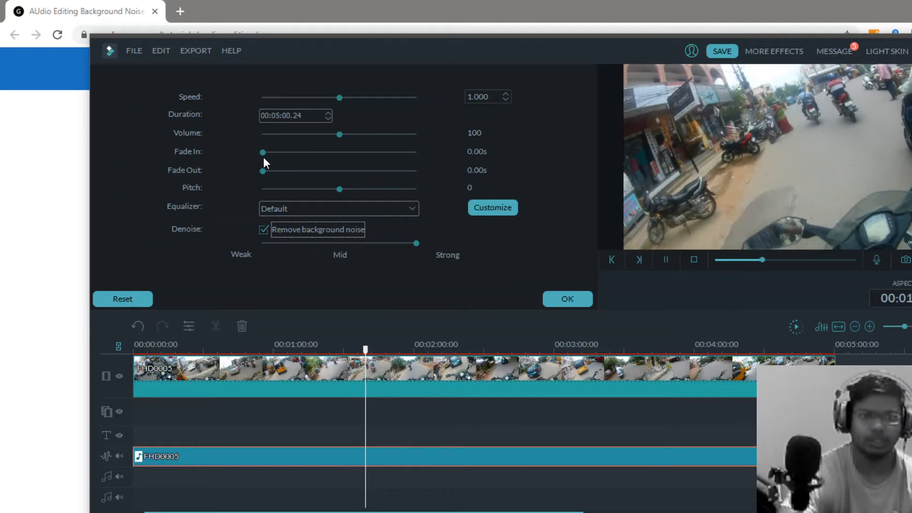
click(338, 247)
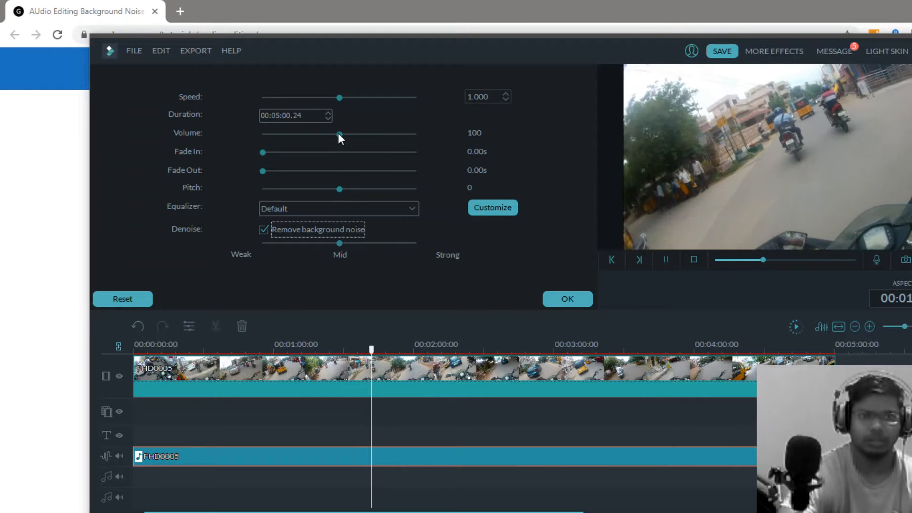
- Raise the clip's volume to 200, toggle background noise removal off and on, and set its strength to Weak
drag(339, 133, 423, 135)
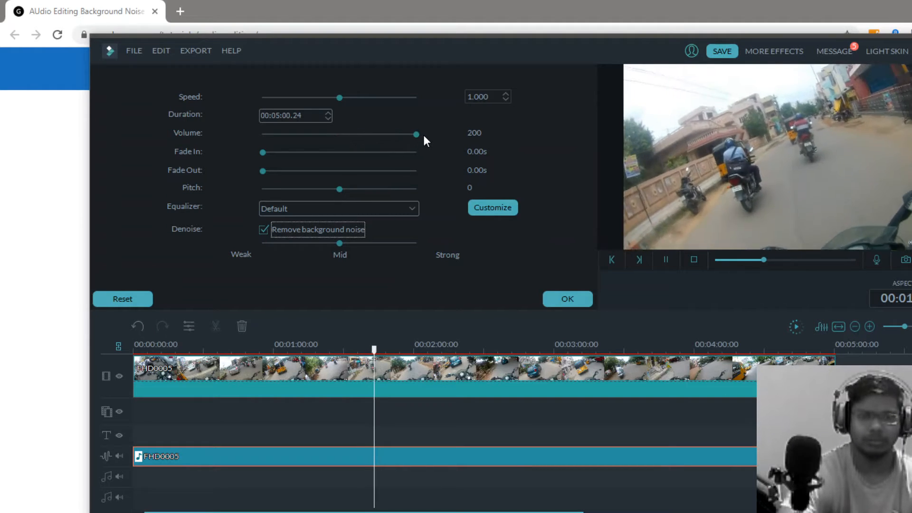
click(266, 229)
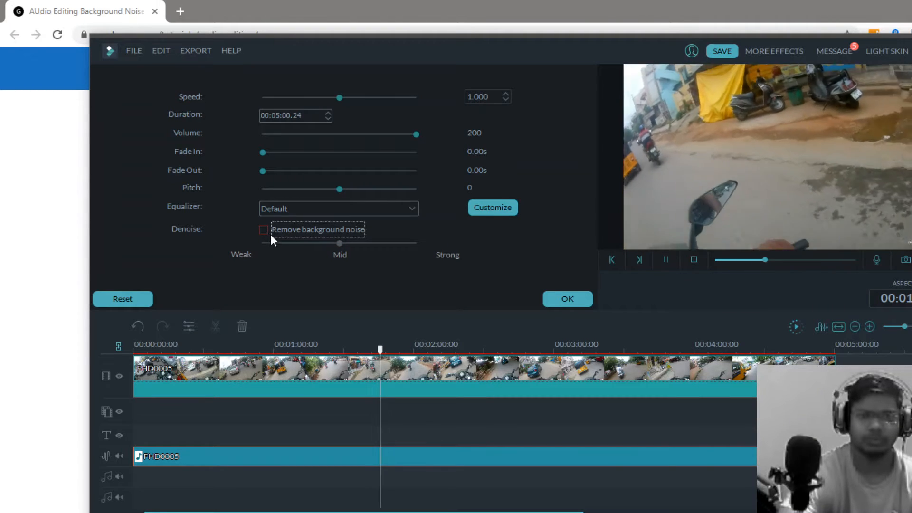
click(265, 230)
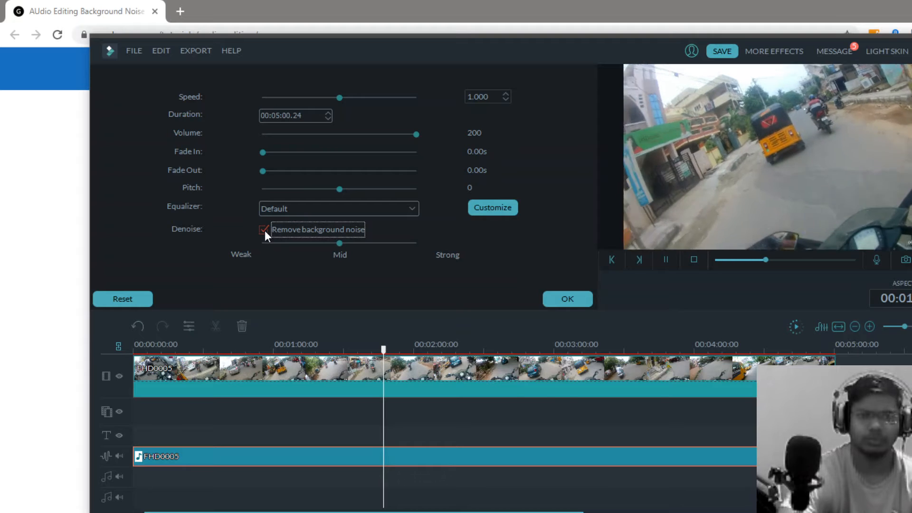
drag(336, 242, 266, 245)
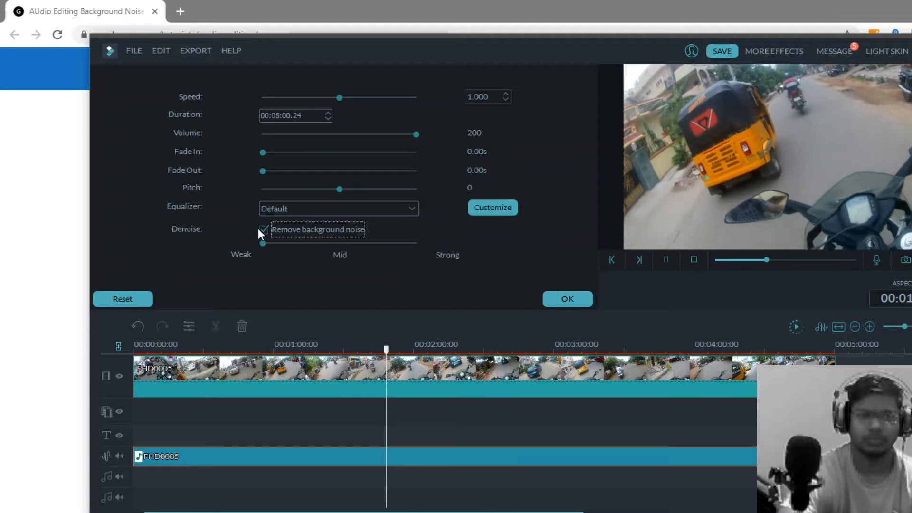
- Compare the clip's background noise removal at Mid and Strong strength, toggle it off and on, and turn it off
click(336, 243)
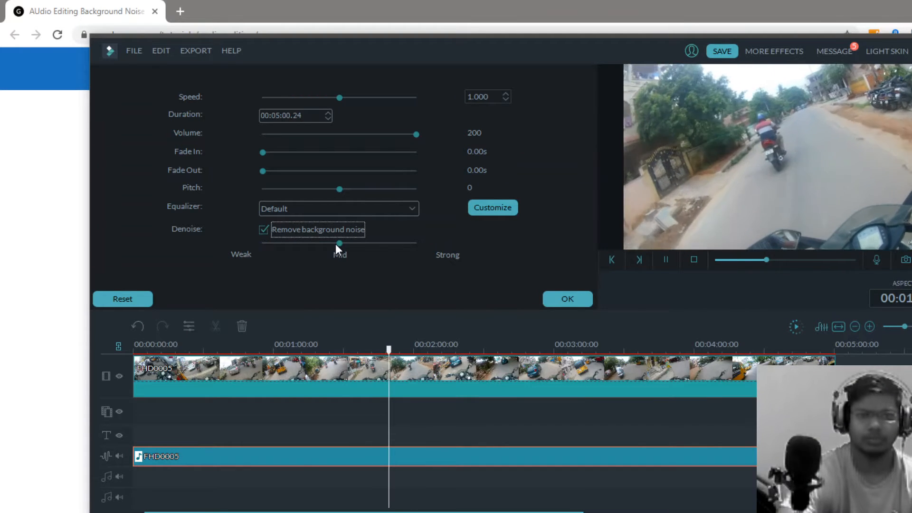
click(412, 242)
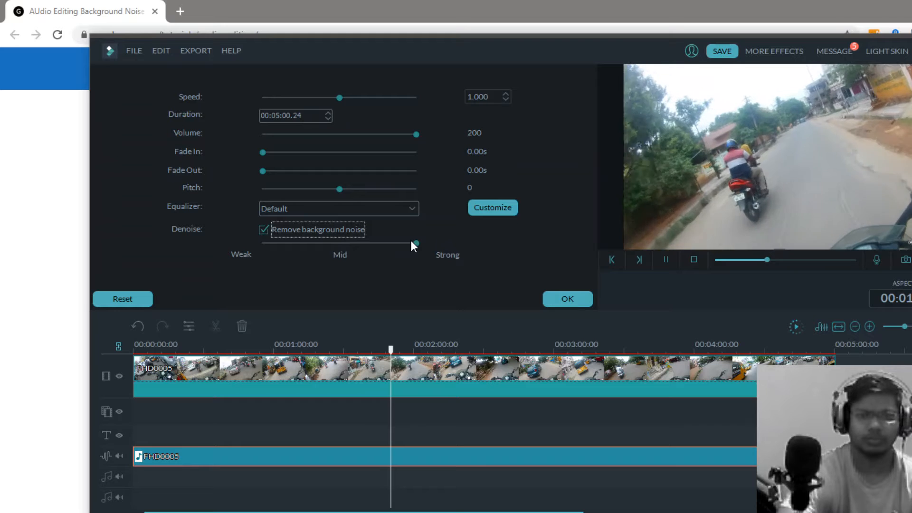
click(264, 228)
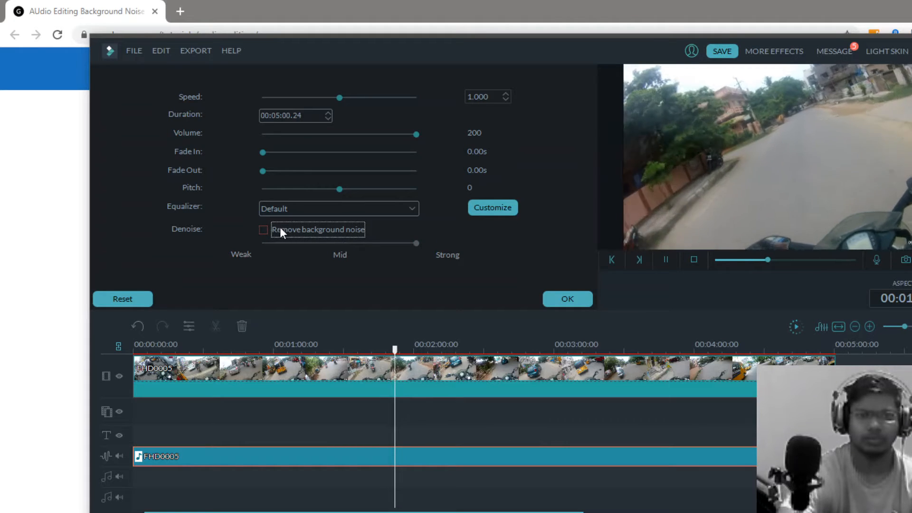
click(267, 229)
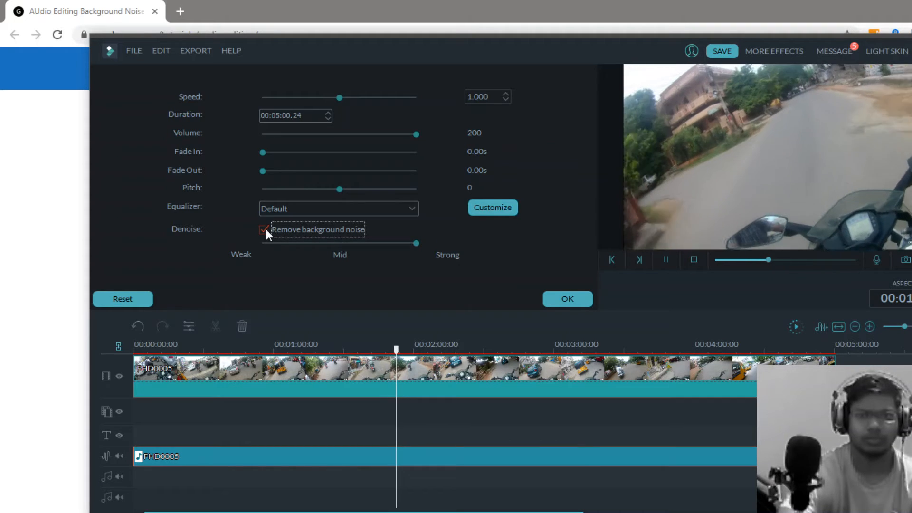
click(339, 243)
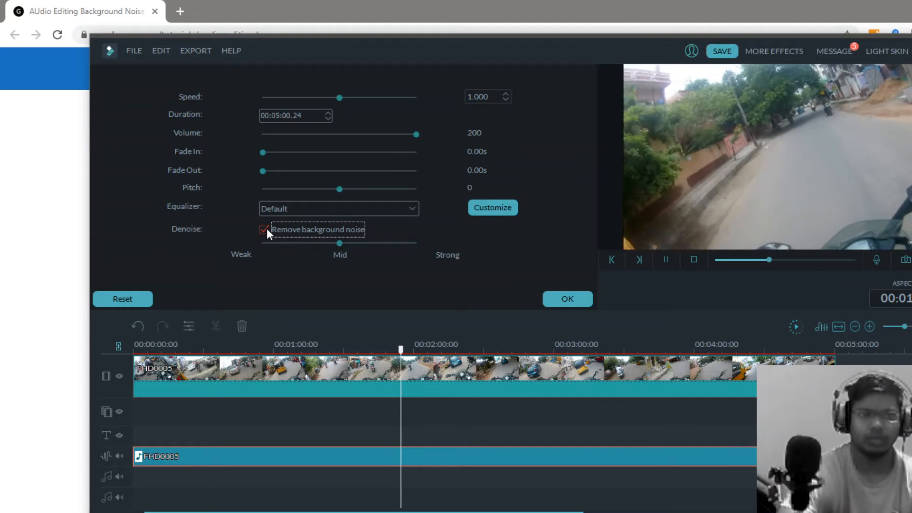
click(265, 229)
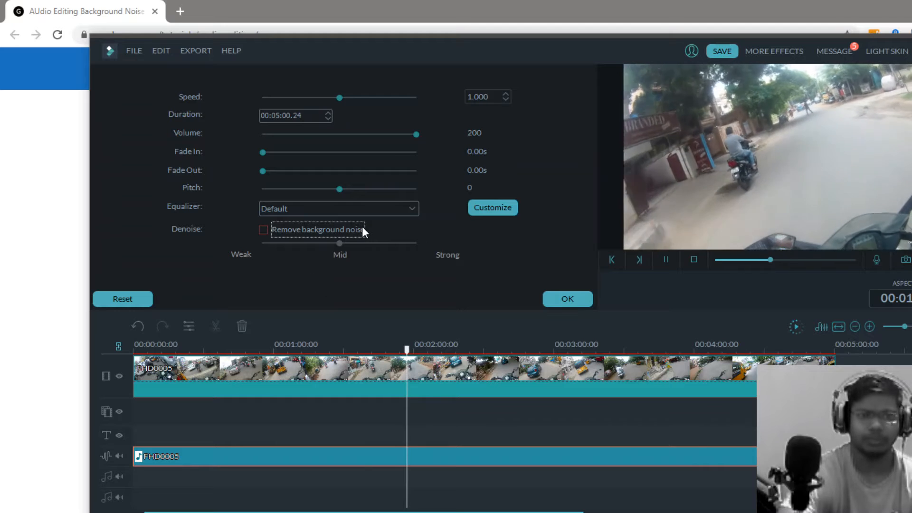
- Close Filmora without saving the project changes, and check the running processes in Task Manager before minimizing it
click(237, 55)
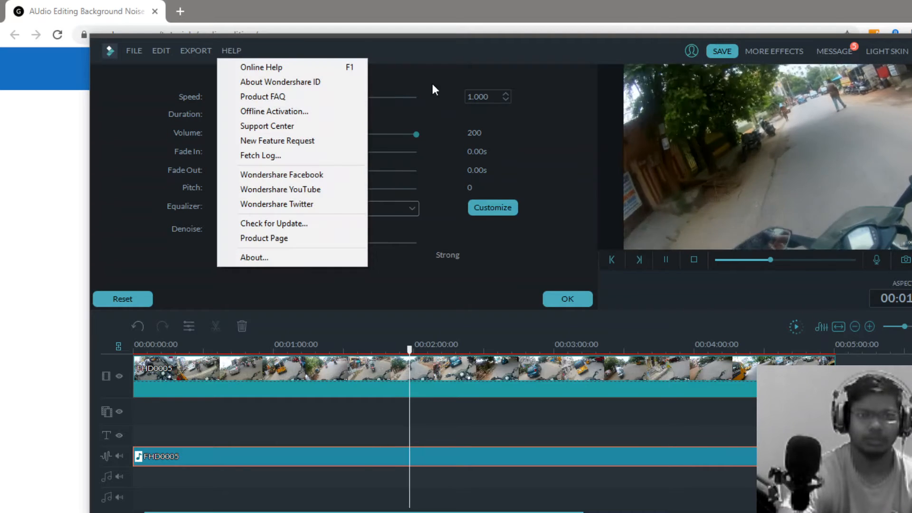
click(436, 265)
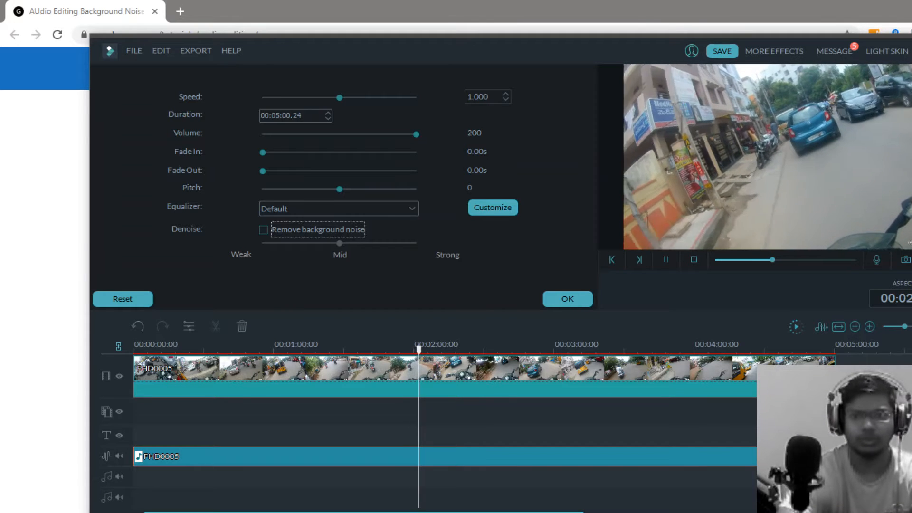
key(alt+F4)
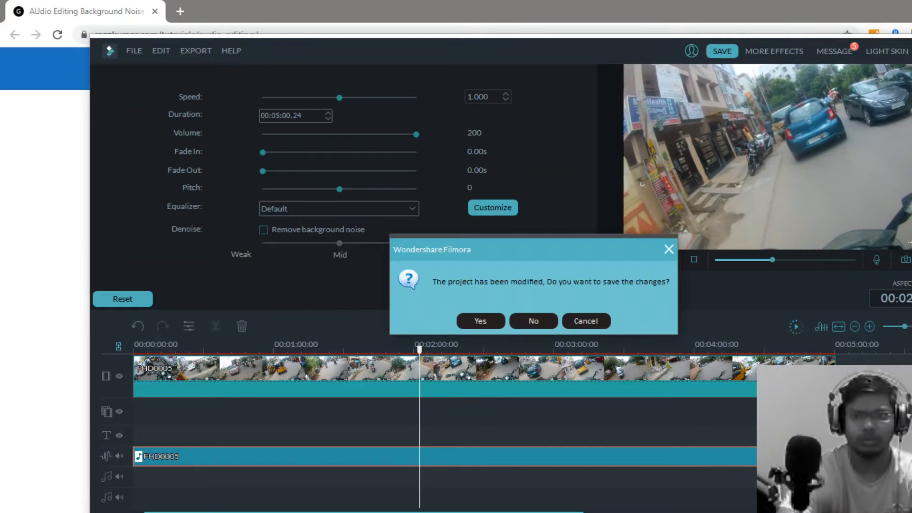
click(533, 321)
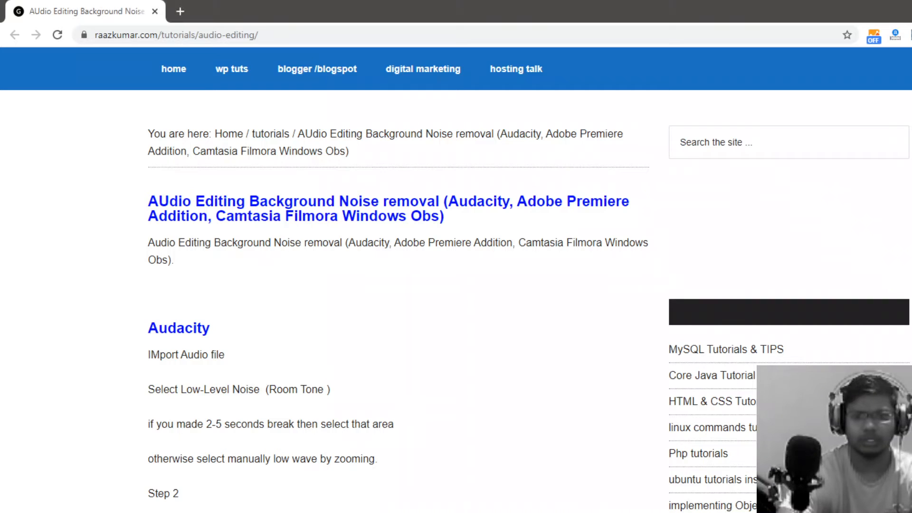
key(ctrl+shift+Escape)
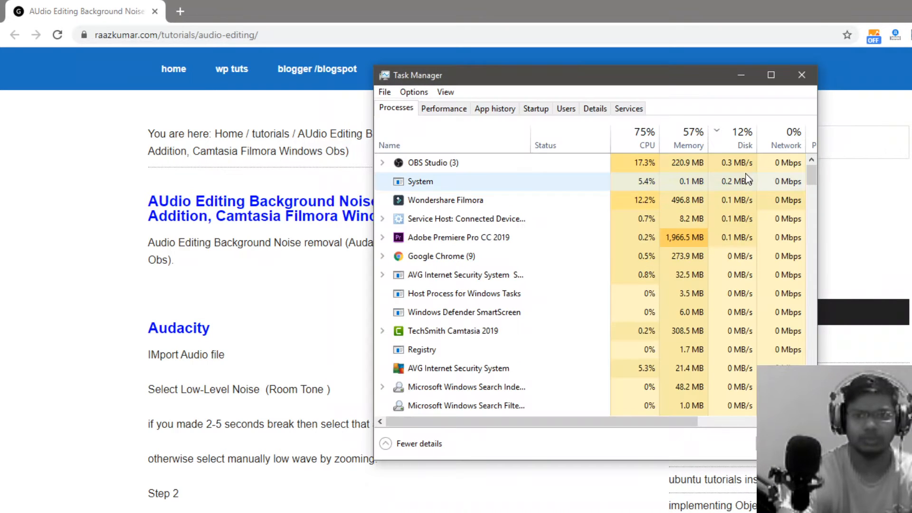
click(739, 81)
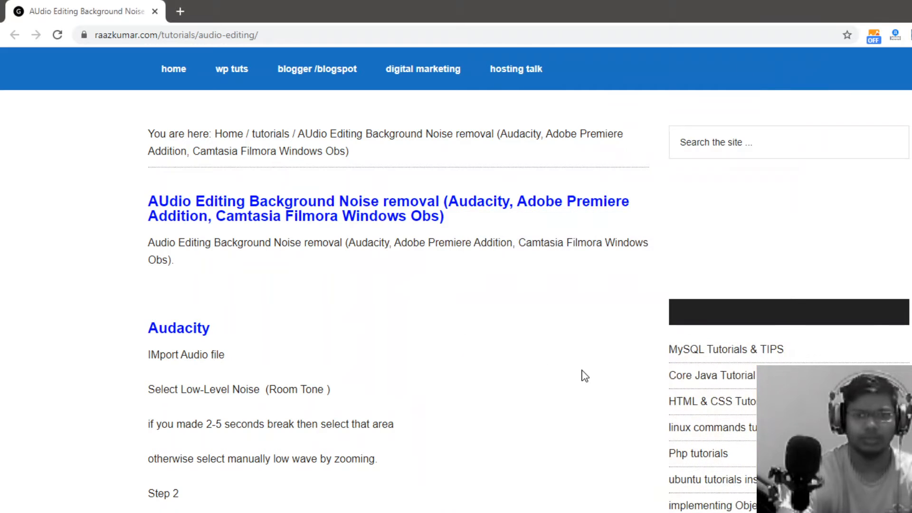
- Examine the tutorial page's Filmora instructions on noise reduction and the equalizer, and the neighbouring Adobe Premiere, Camtasia and Audacity notes
scroll(328, 459, down, 10)
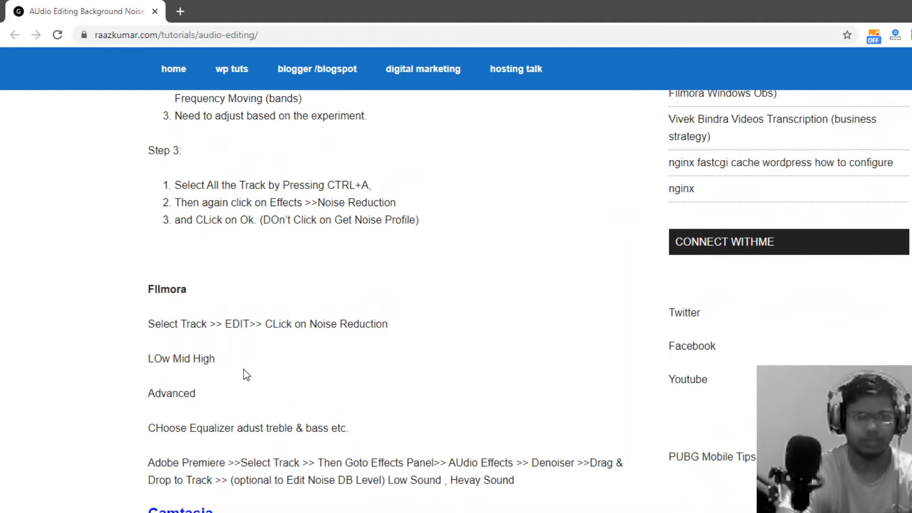
drag(157, 393, 227, 395)
drag(224, 430, 333, 430)
scroll(422, 372, down, 3)
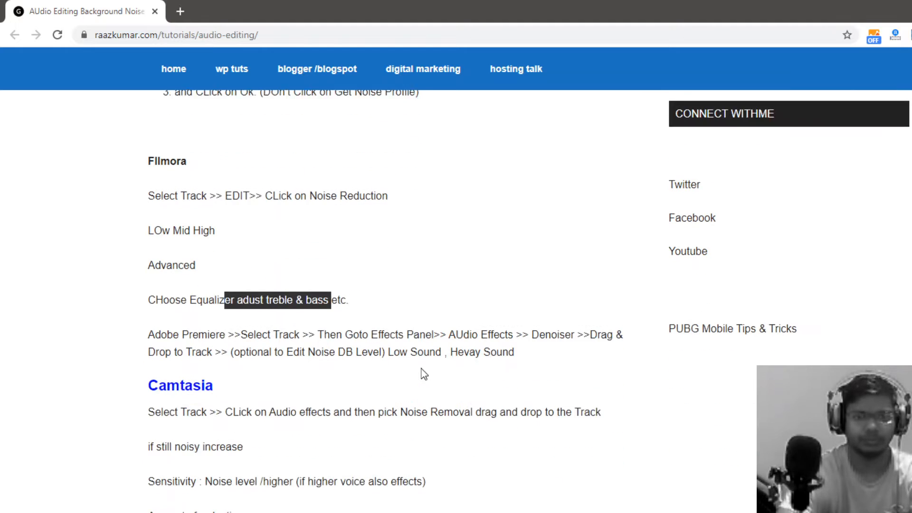
scroll(405, 348, up, 4)
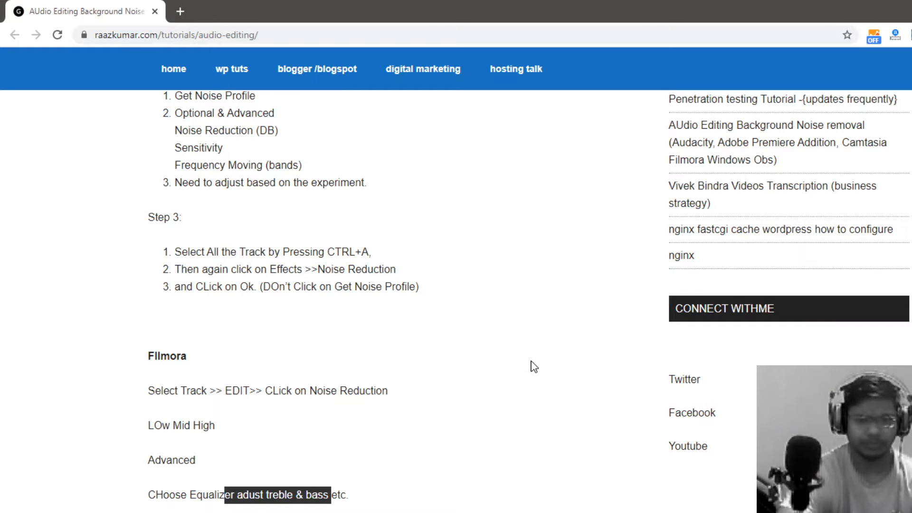
- Switch to Audacity, play part of the audio track, and select its noise-only stretch from about 9.2 to 10.9 seconds
click(675, 512)
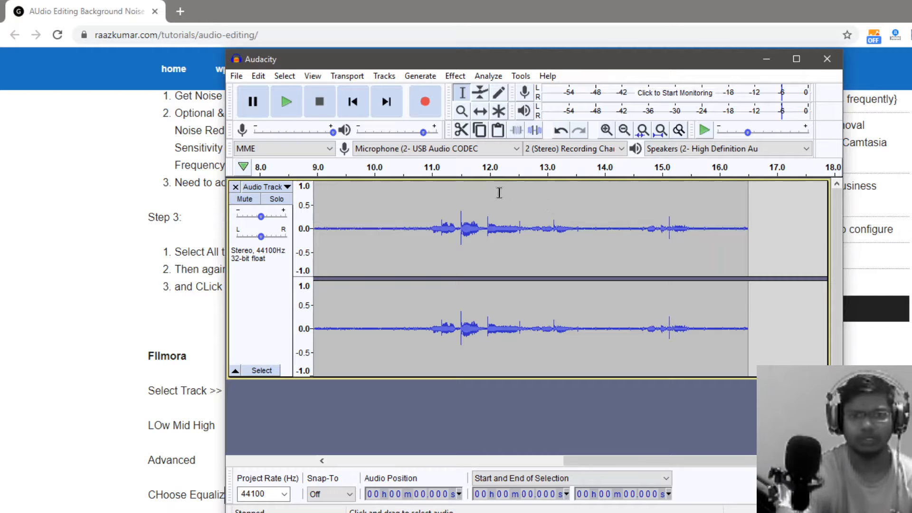
click(287, 102)
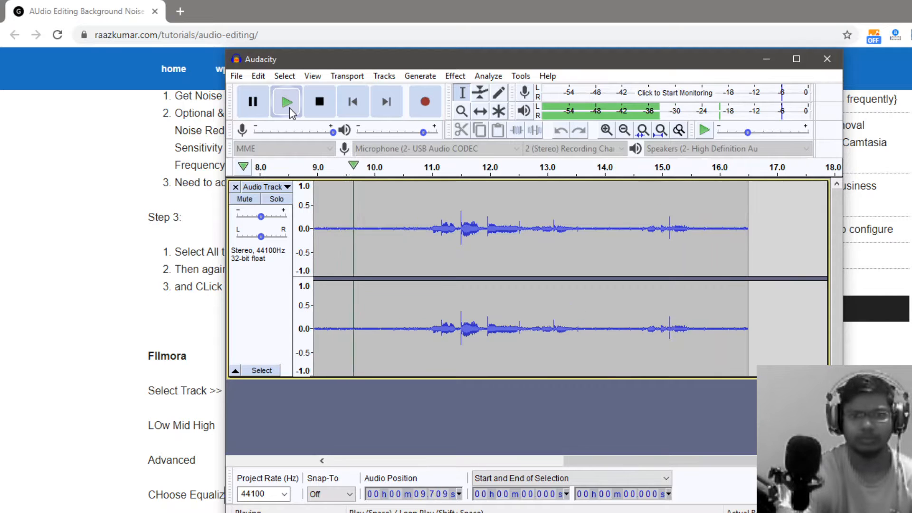
click(254, 103)
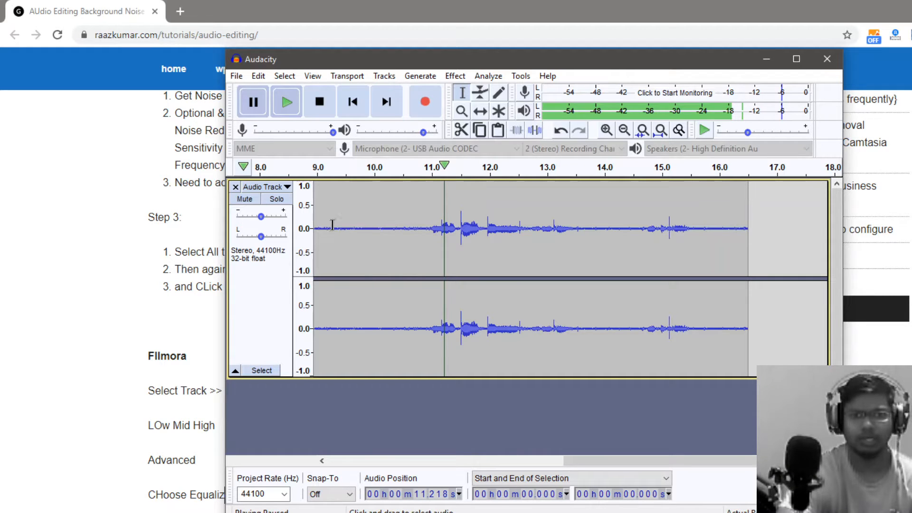
drag(327, 226, 425, 226)
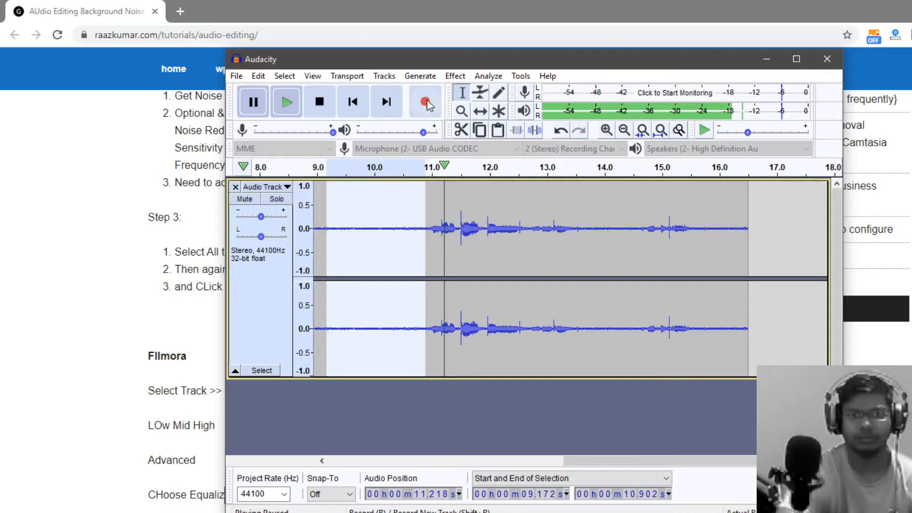
click(449, 75)
click(449, 73)
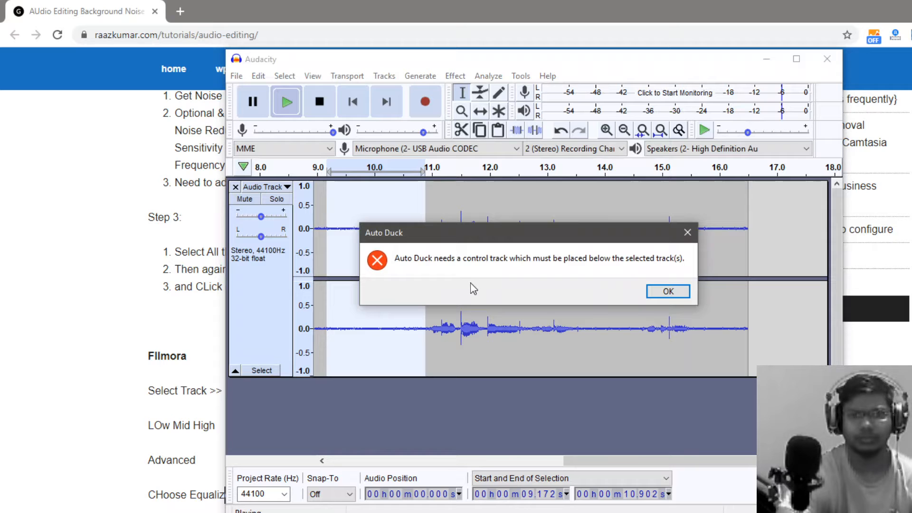
click(658, 292)
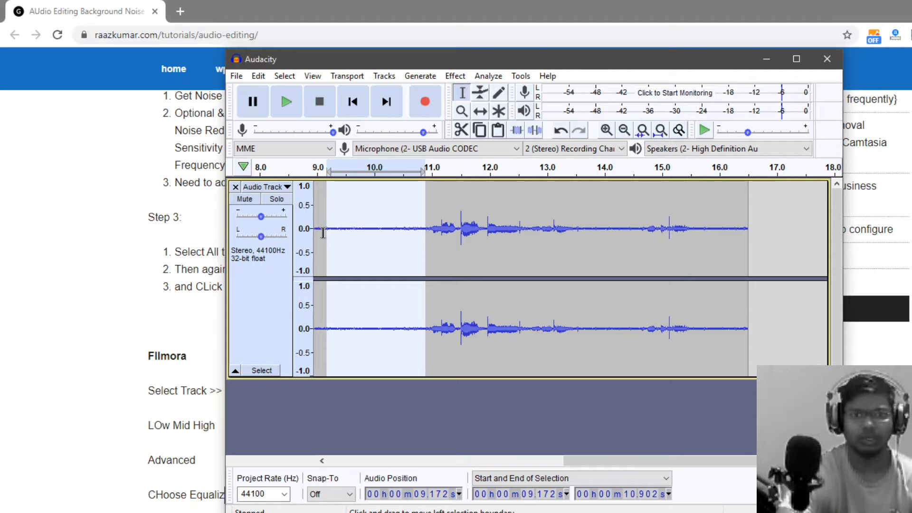
- Capture the noise profile for Noise Reduction from the selected quiet stretch of the audio track
click(454, 77)
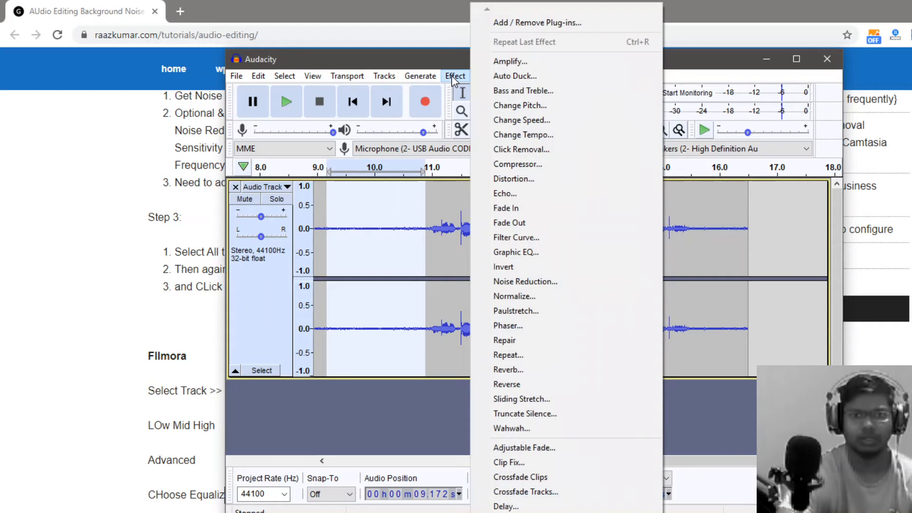
click(533, 281)
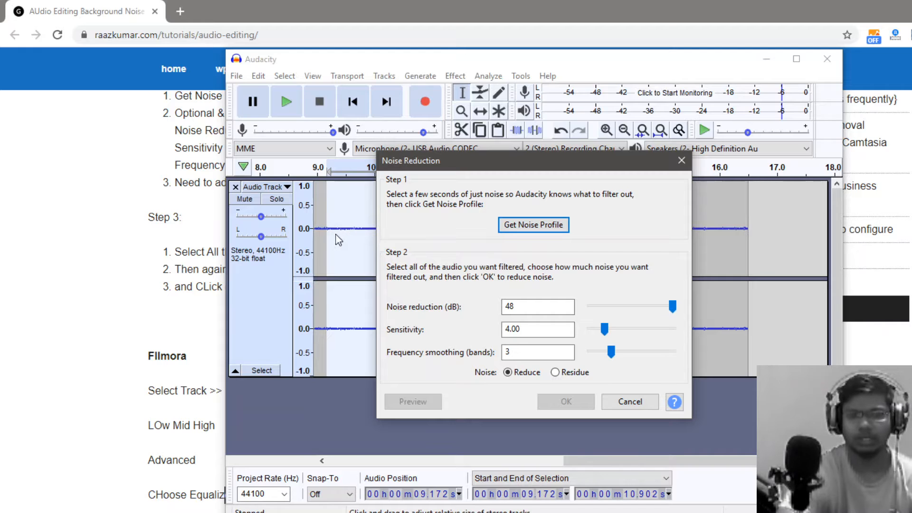
click(517, 228)
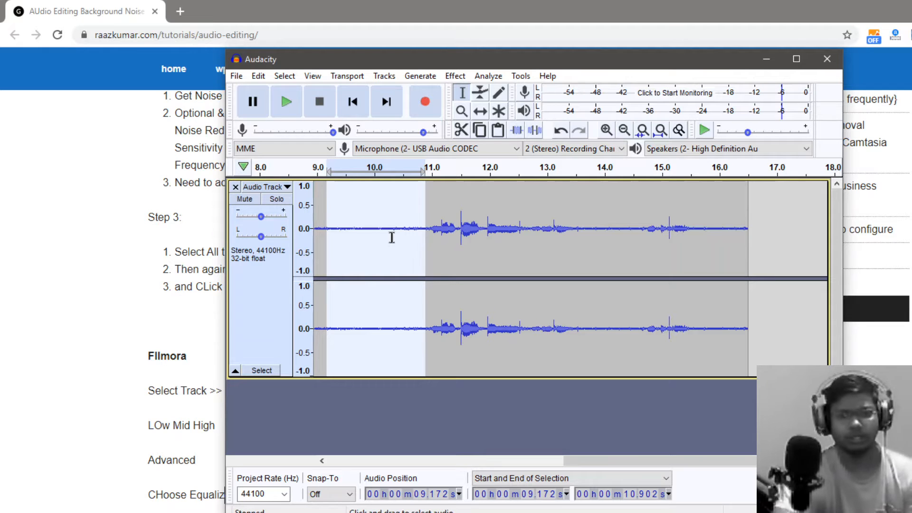
- Preview Noise Reduction on the entire audio track with the existing settings and apply it
key(ctrl+a)
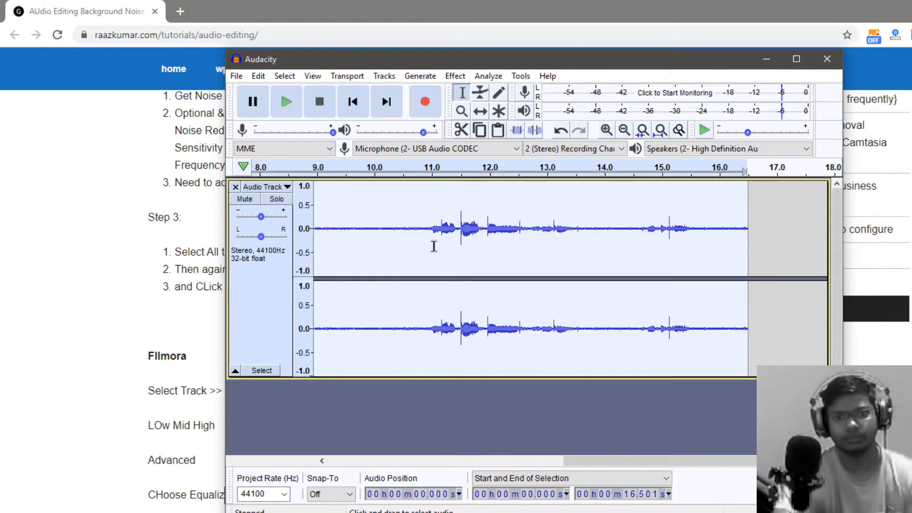
click(454, 76)
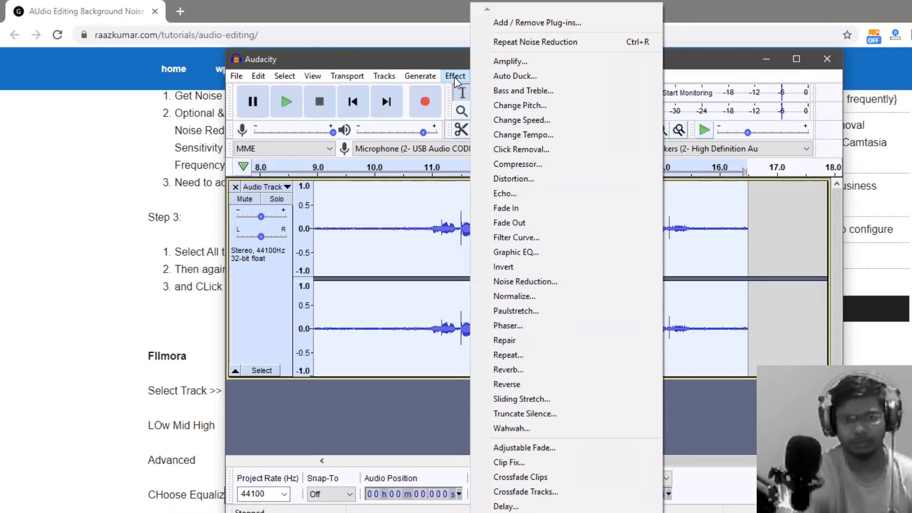
click(536, 281)
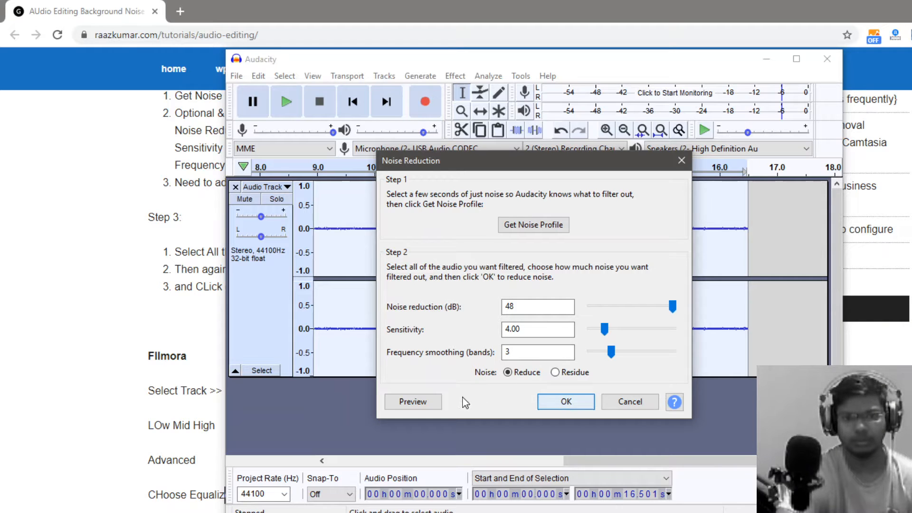
click(420, 401)
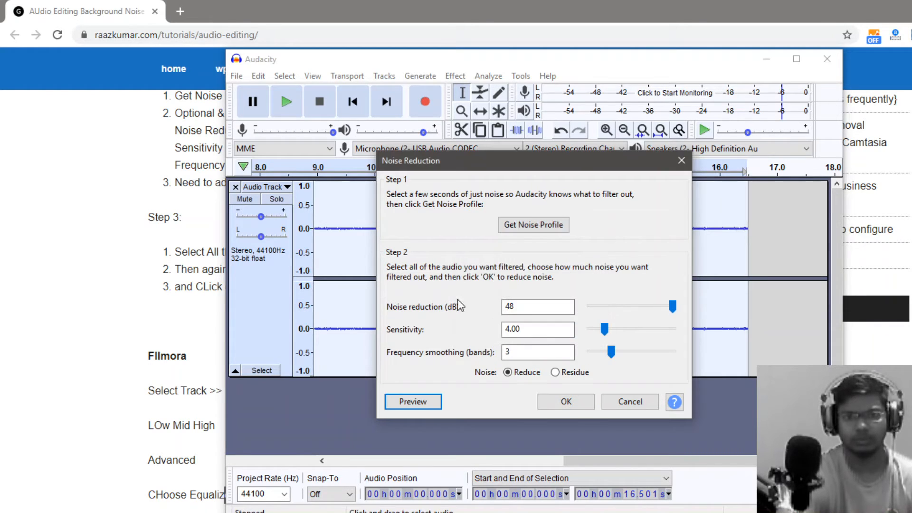
click(561, 401)
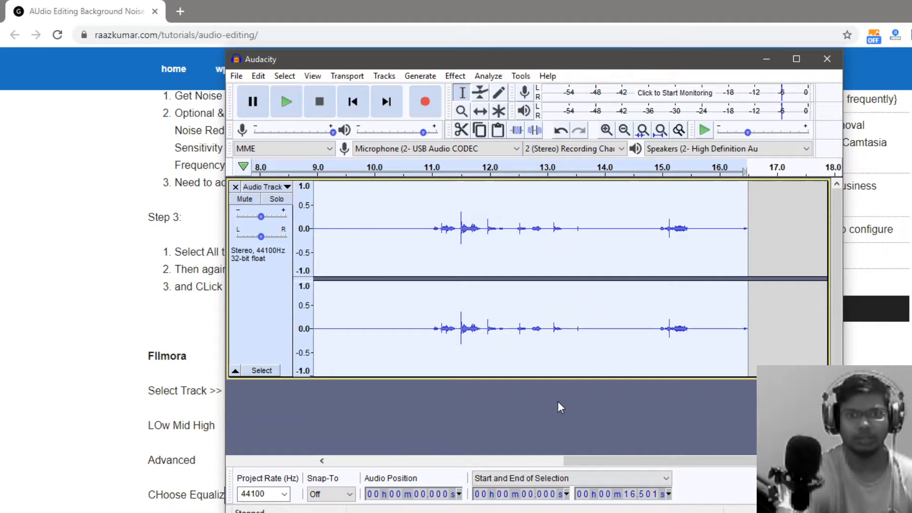
- Play about the first five seconds of the noise-reduced track to check the sound
click(290, 102)
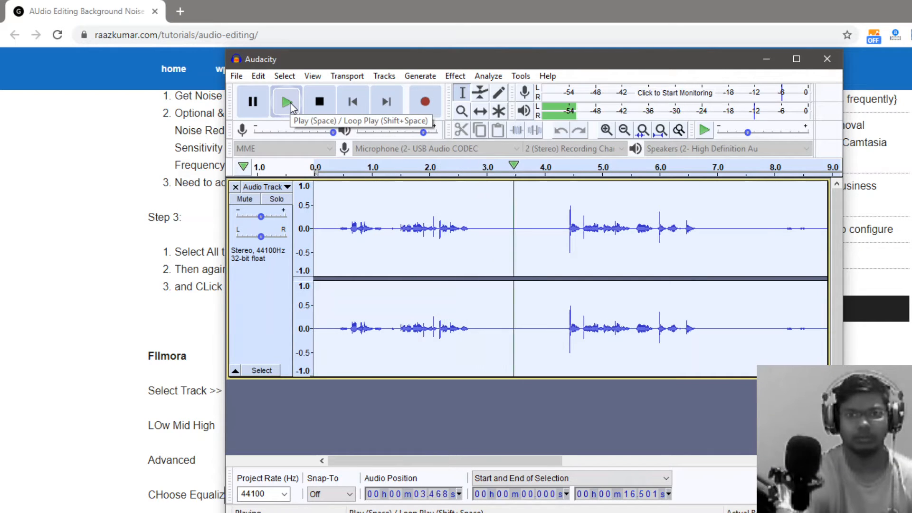
click(253, 102)
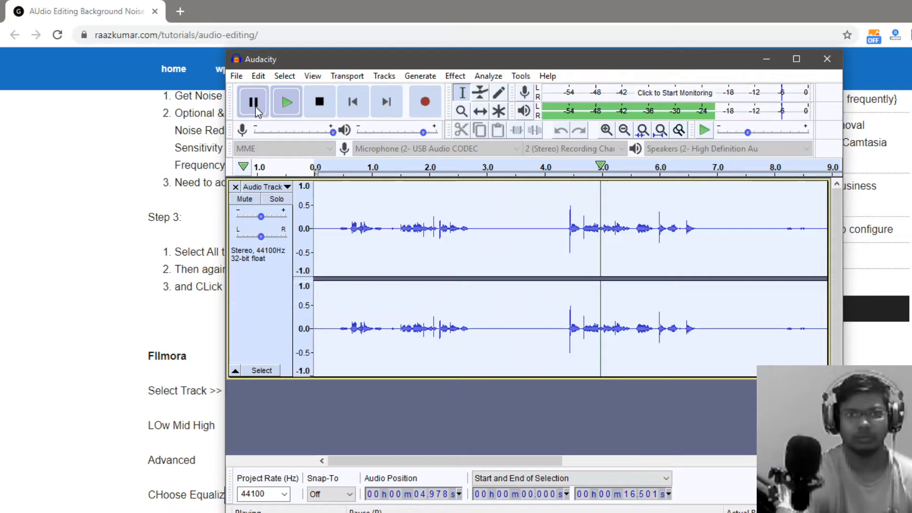
click(546, 249)
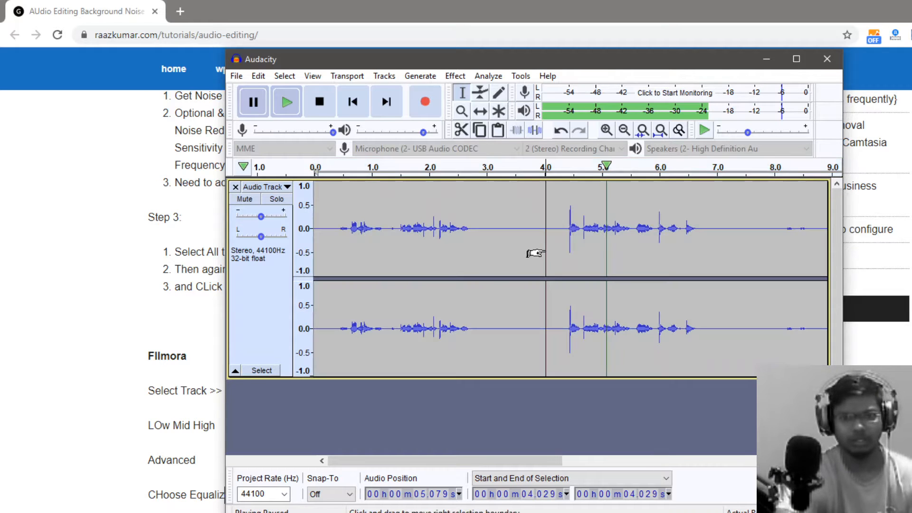
- Normalize the entire noise-reduced audio track to raise its level
key(ctrl+a)
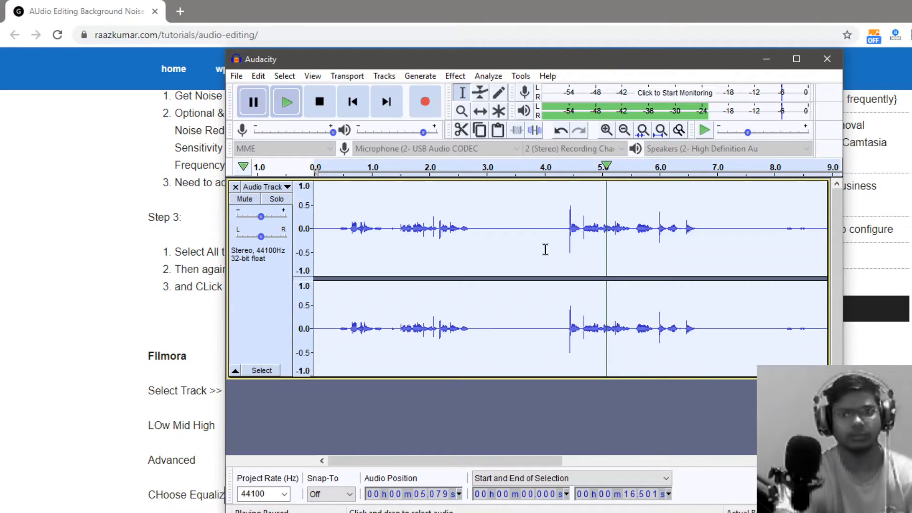
click(455, 76)
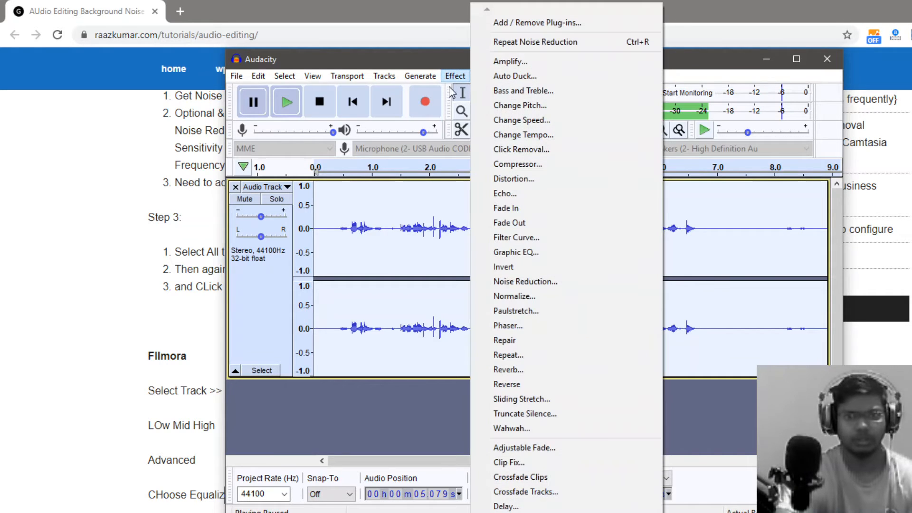
click(518, 300)
click(563, 324)
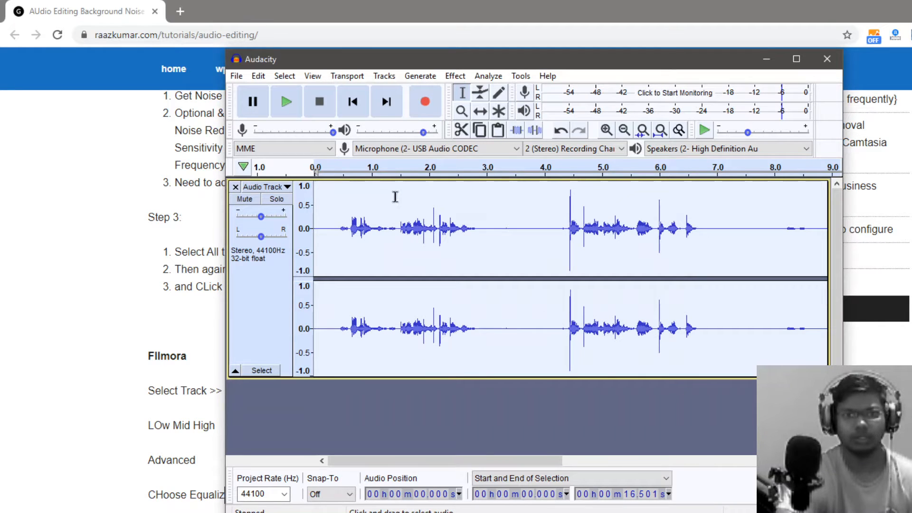
- Play about the first three seconds of the normalized audio track to check the sound
click(286, 103)
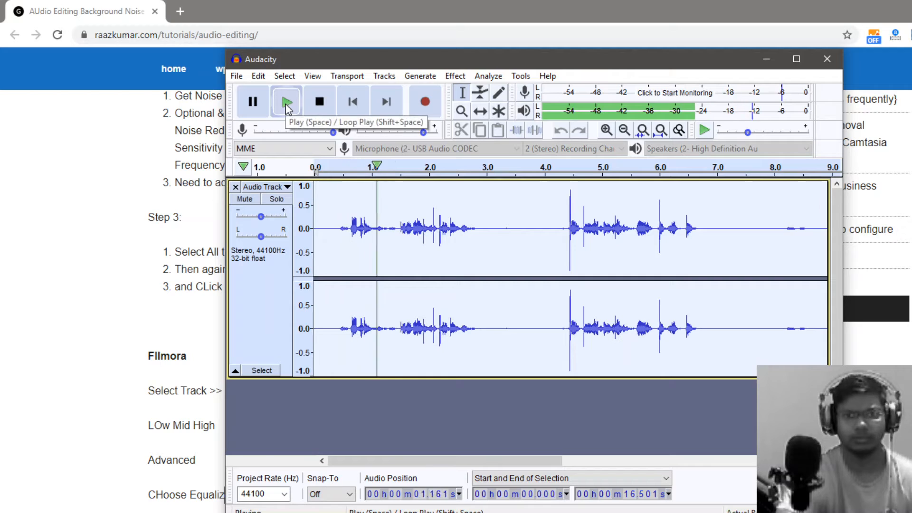
click(259, 110)
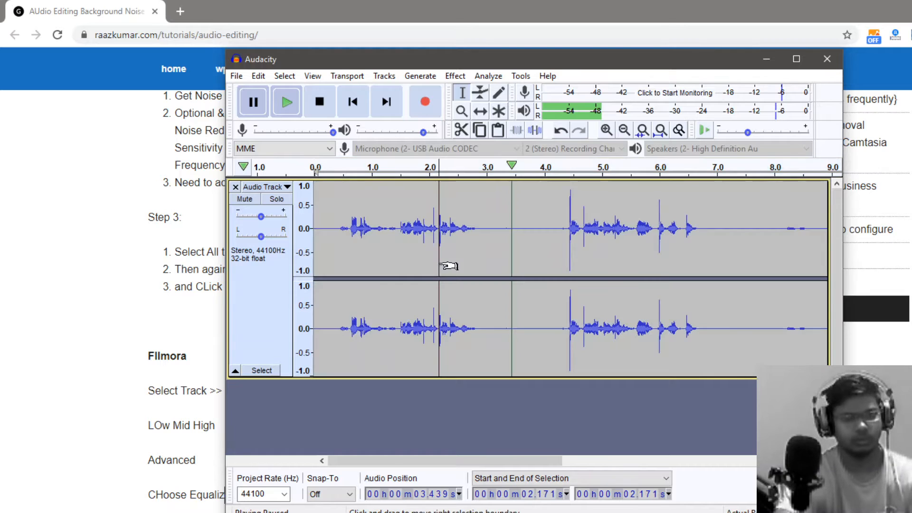
- Apply the Limiter to the entire audio track with type Hard Limit and a limit of -6.00 dB
click(455, 77)
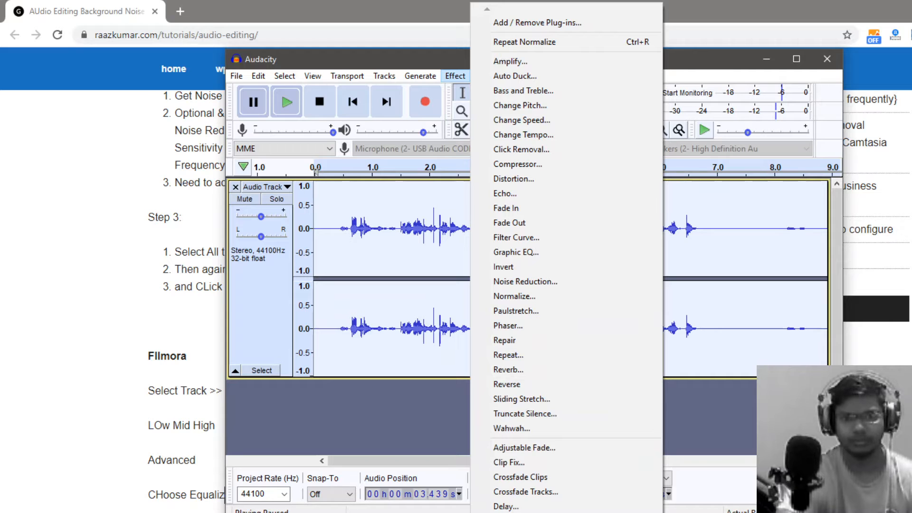
click(584, 512)
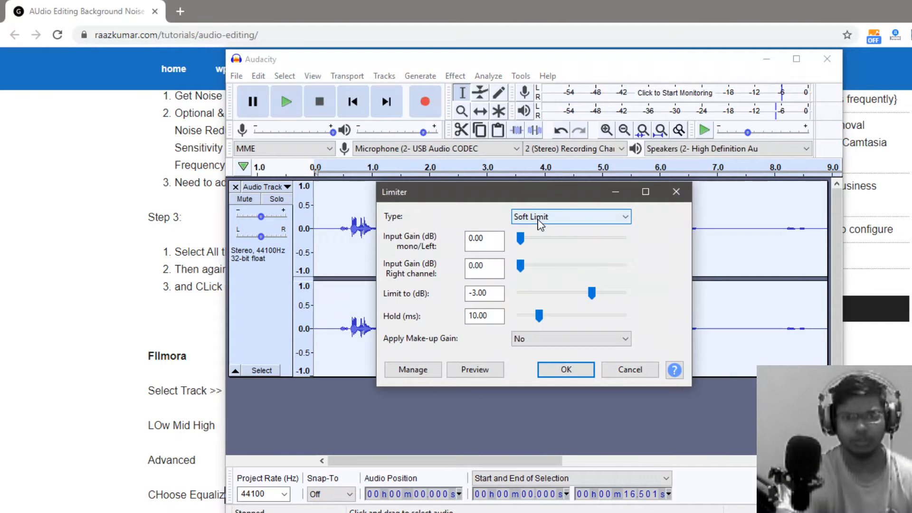
click(542, 218)
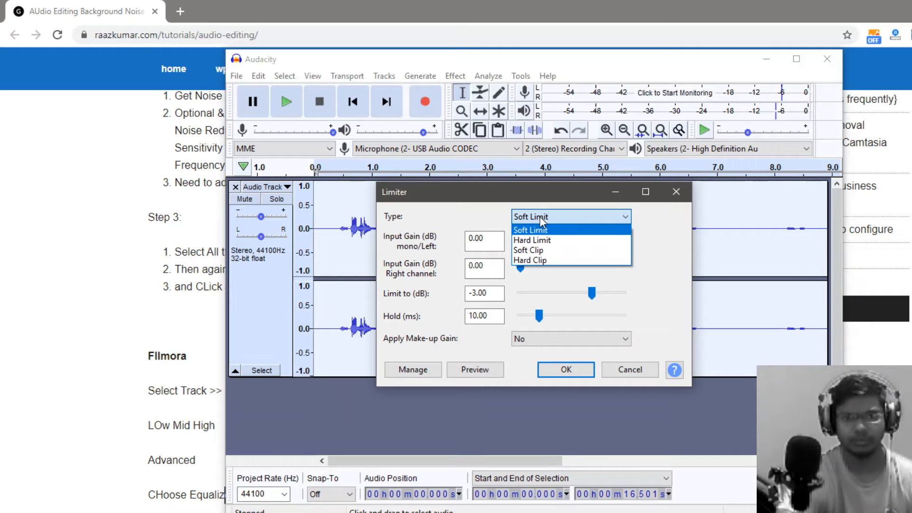
click(540, 240)
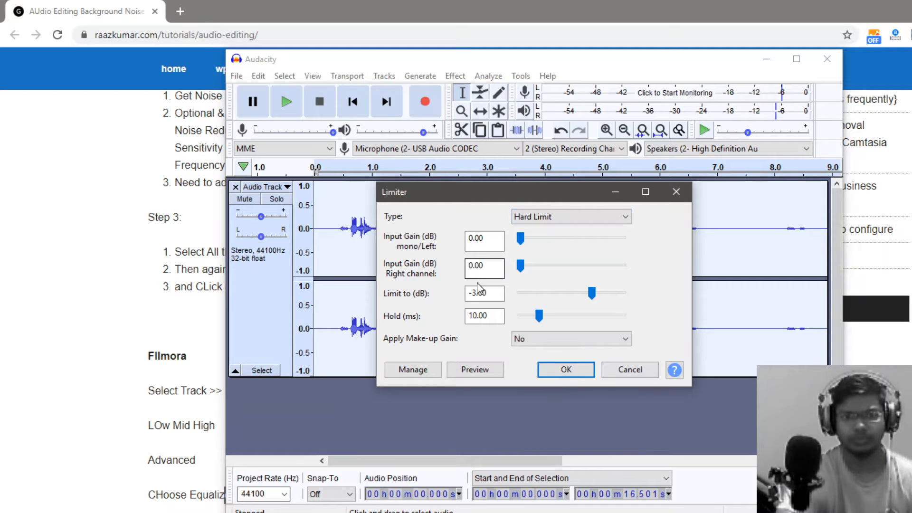
click(476, 295)
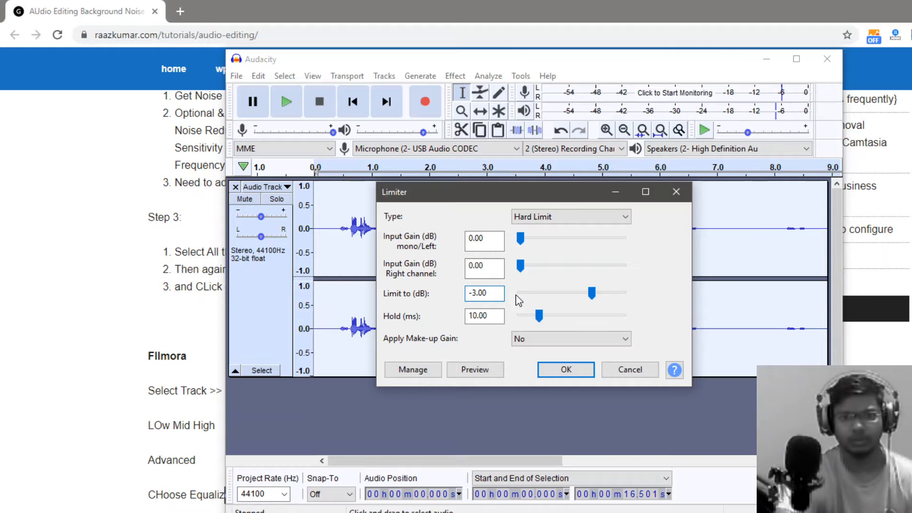
key(Delete)
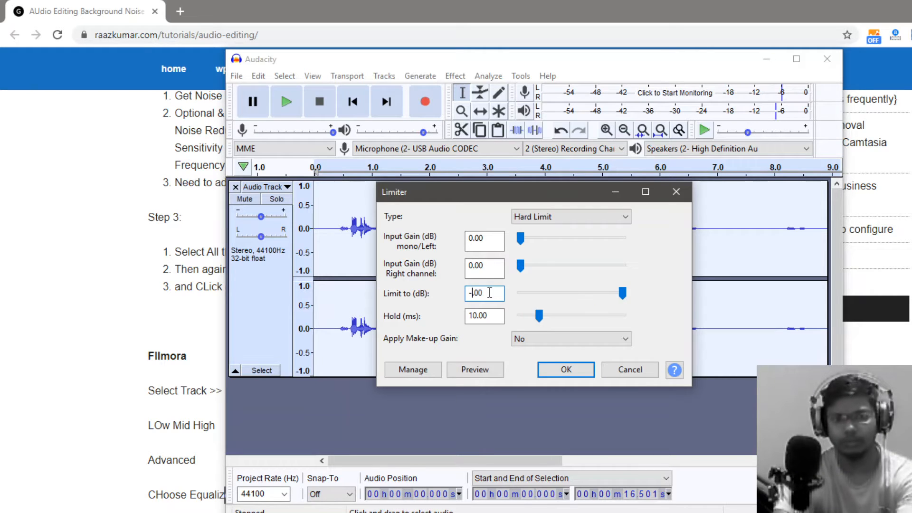
text(6)
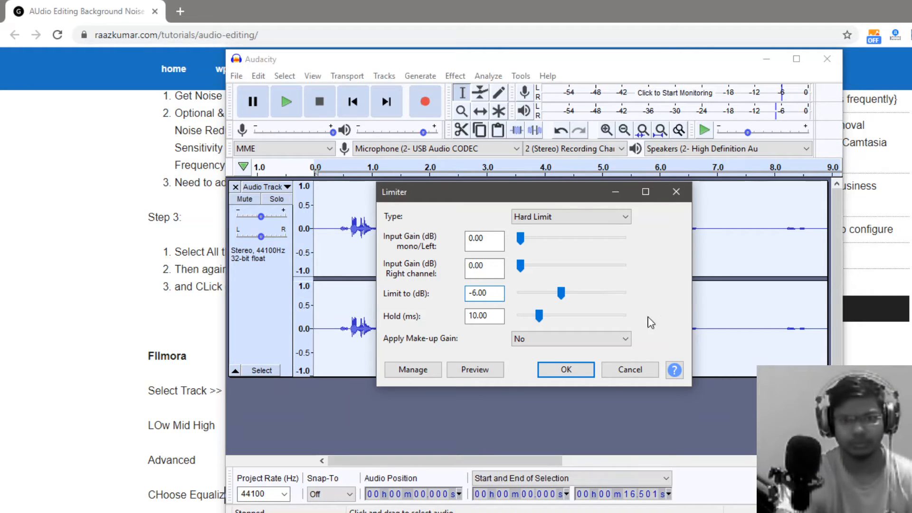
click(565, 371)
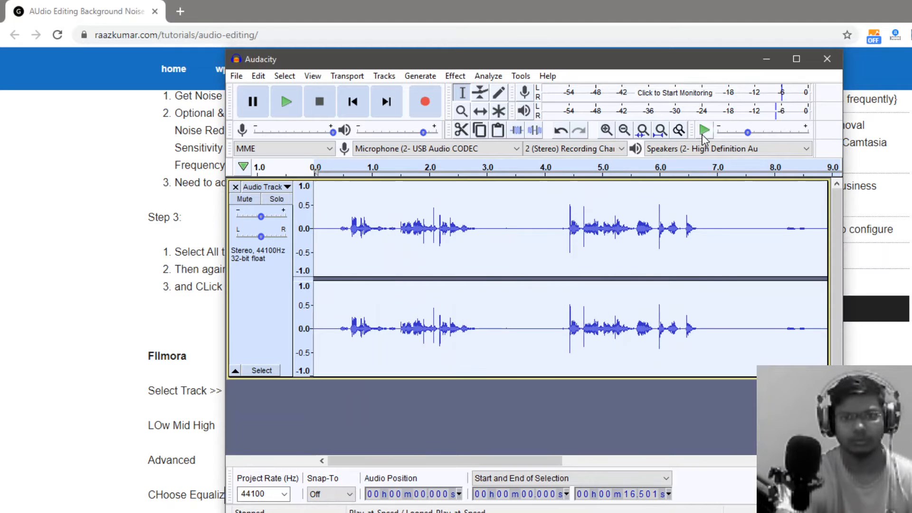
- Play about the first three seconds of the limited track and close the project without saving
click(706, 132)
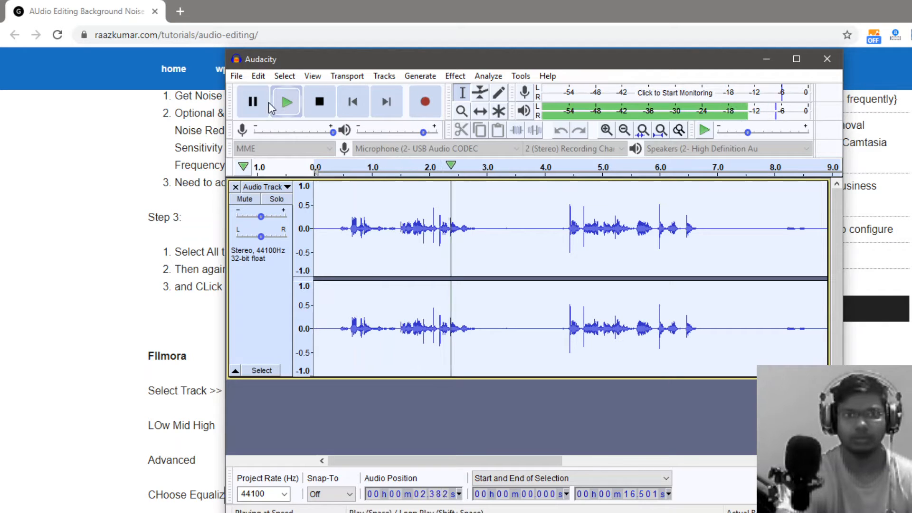
click(253, 102)
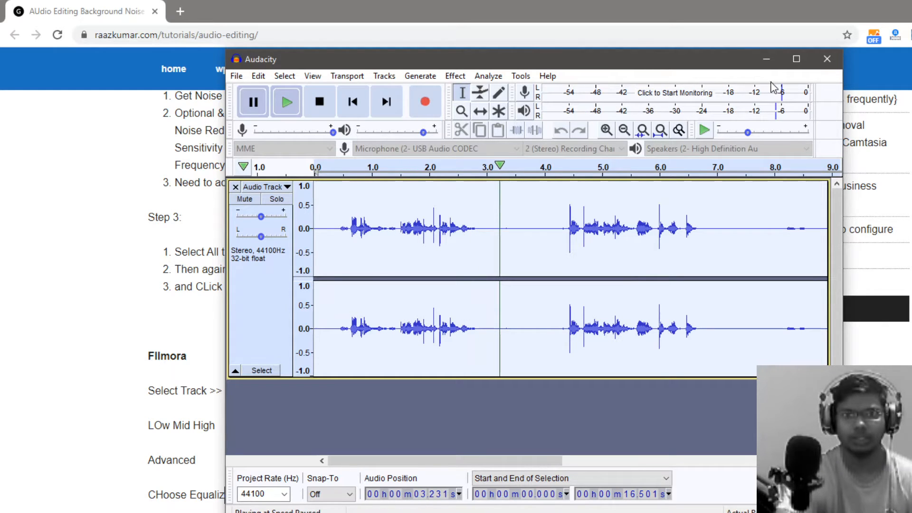
click(830, 56)
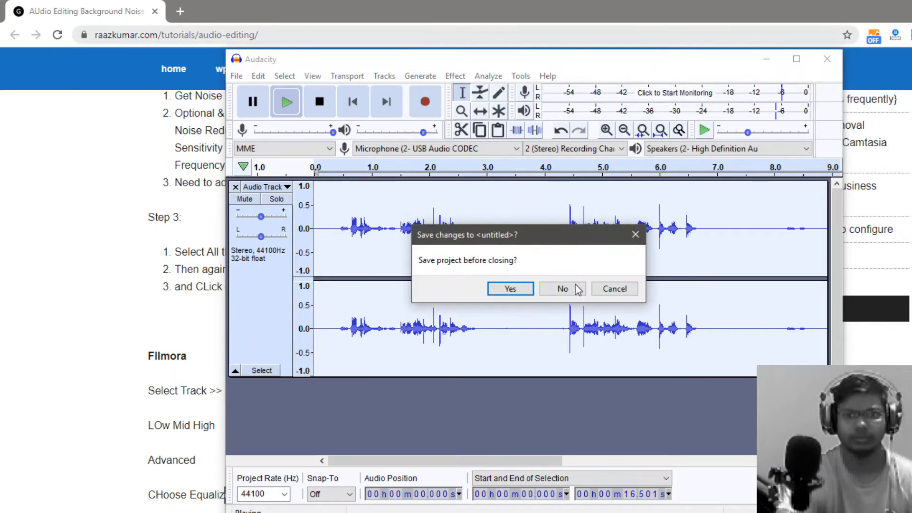
click(576, 288)
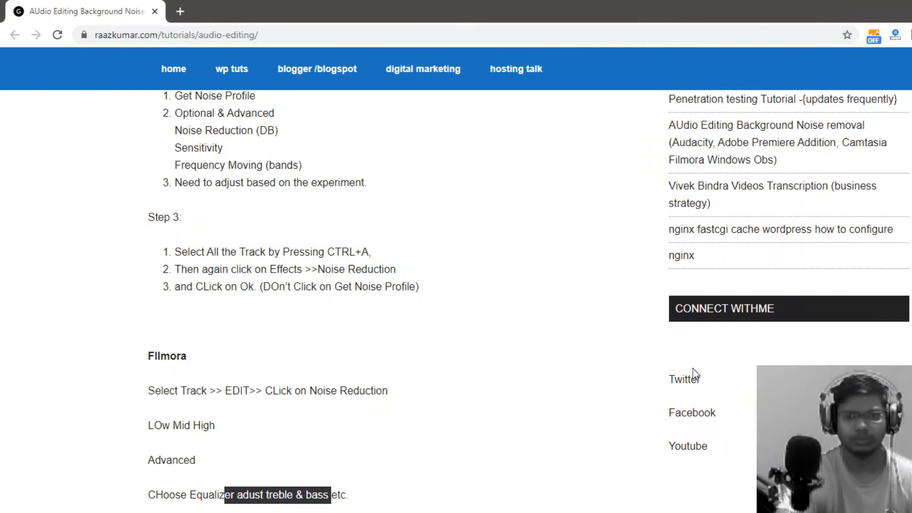
- Switch to Camtasia and separate the audio from the video of the recording on the timeline
key(alt+Tab)
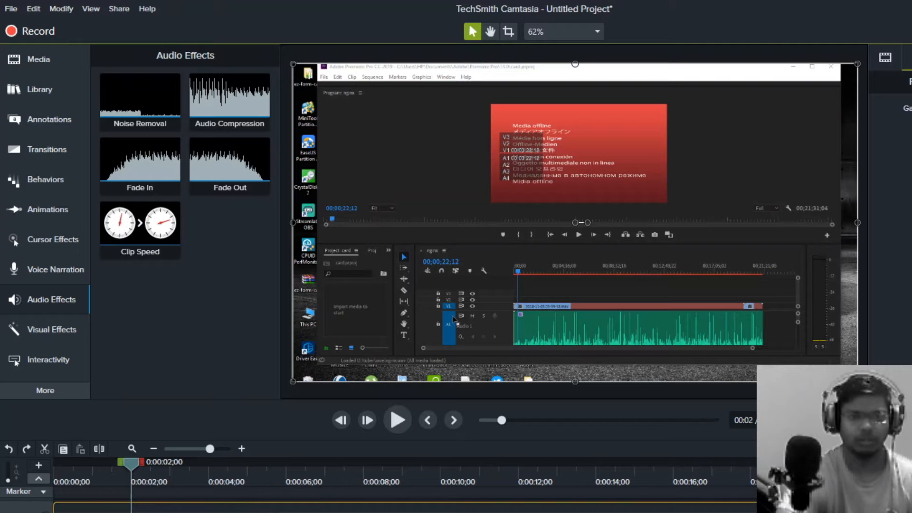
right_click(202, 511)
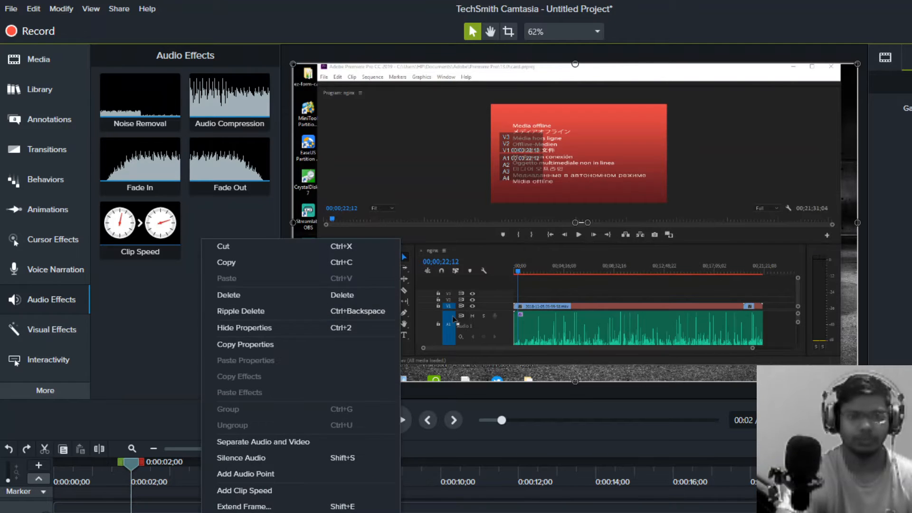
click(263, 442)
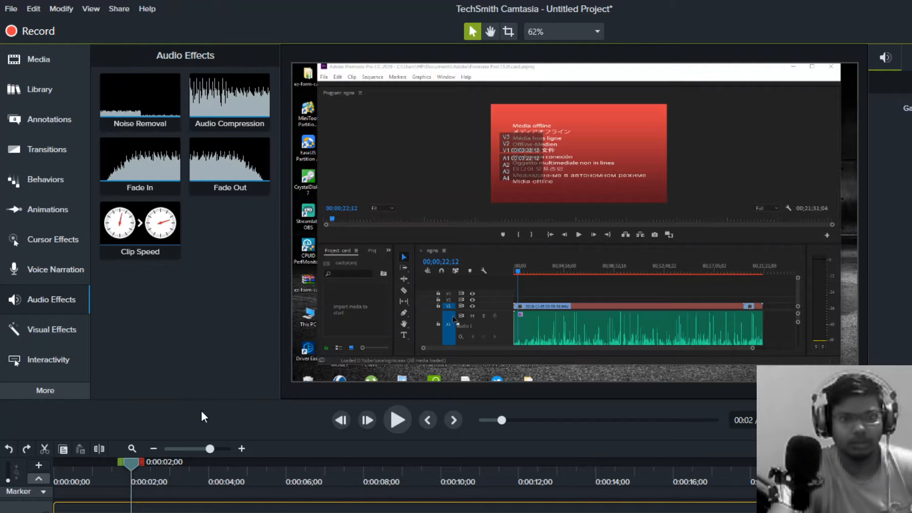
- Play the recording from about 2 to 13 seconds to hear its original background noise
click(398, 420)
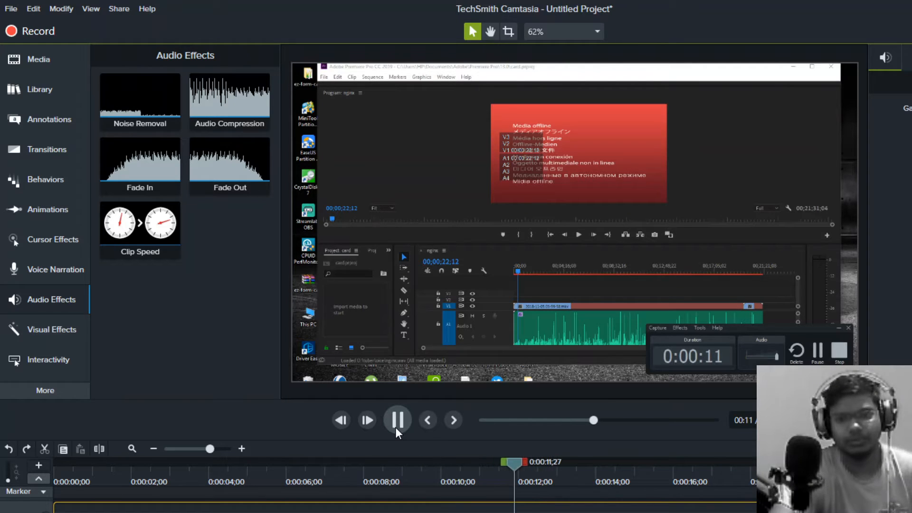
click(397, 427)
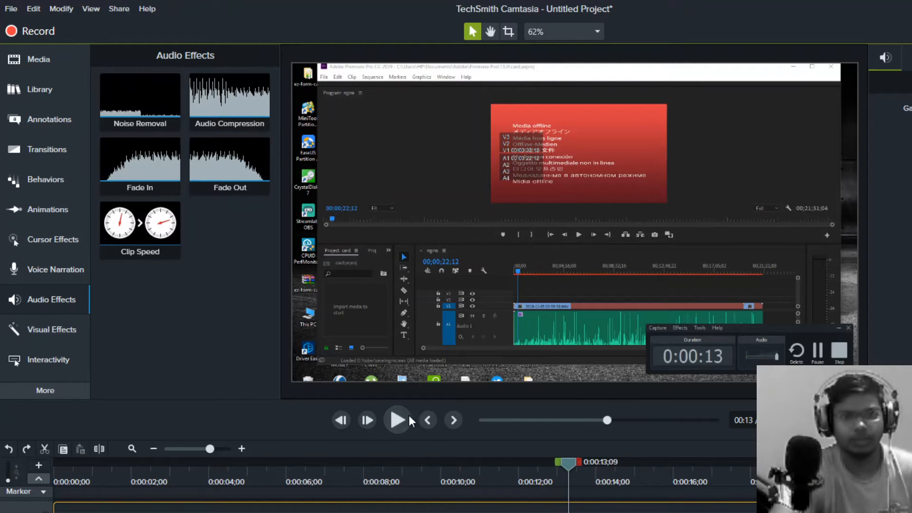
- Add the Clip Speed effect to the separated audio clip and play the recording on to about 16 seconds
click(137, 100)
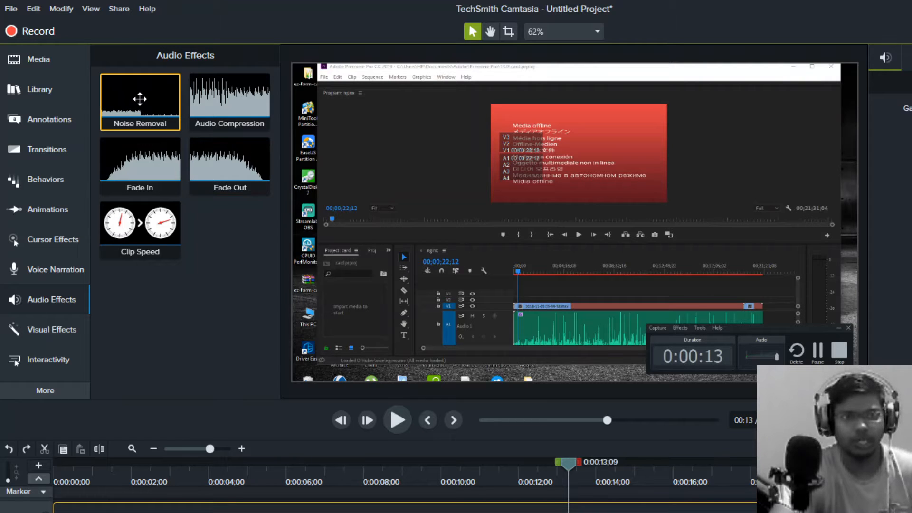
drag(155, 246, 181, 508)
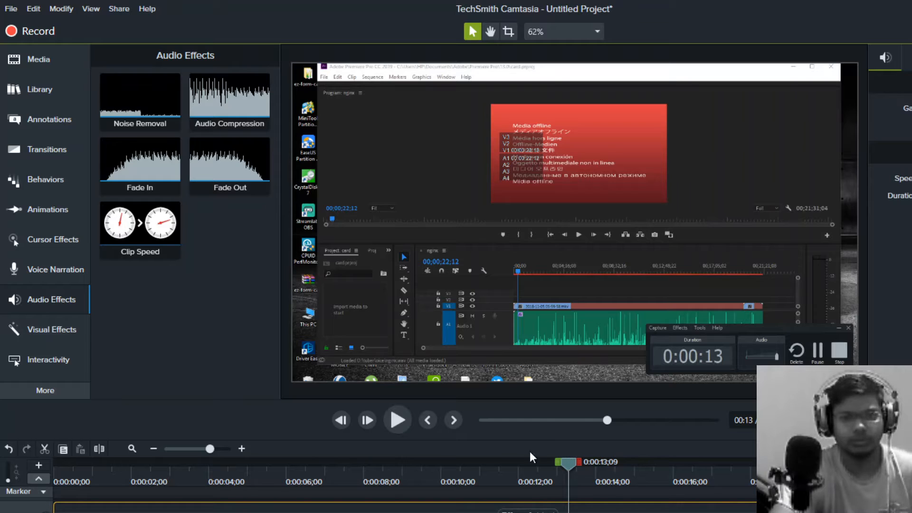
click(393, 420)
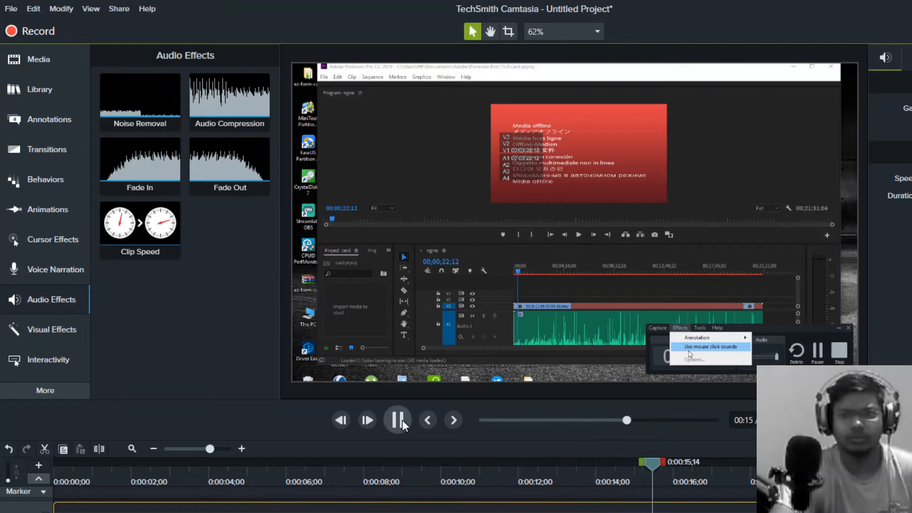
click(403, 420)
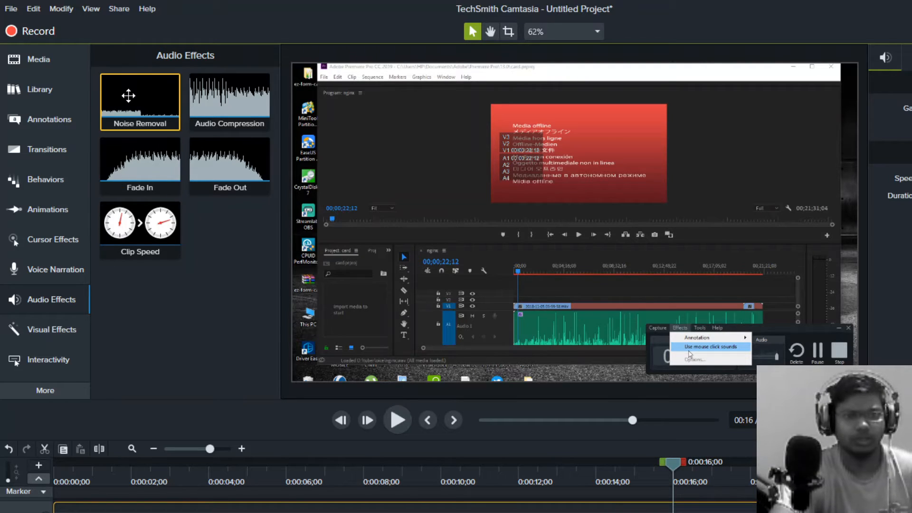
- Return the playhead to the start of the recording and play a little over one second of it
click(634, 420)
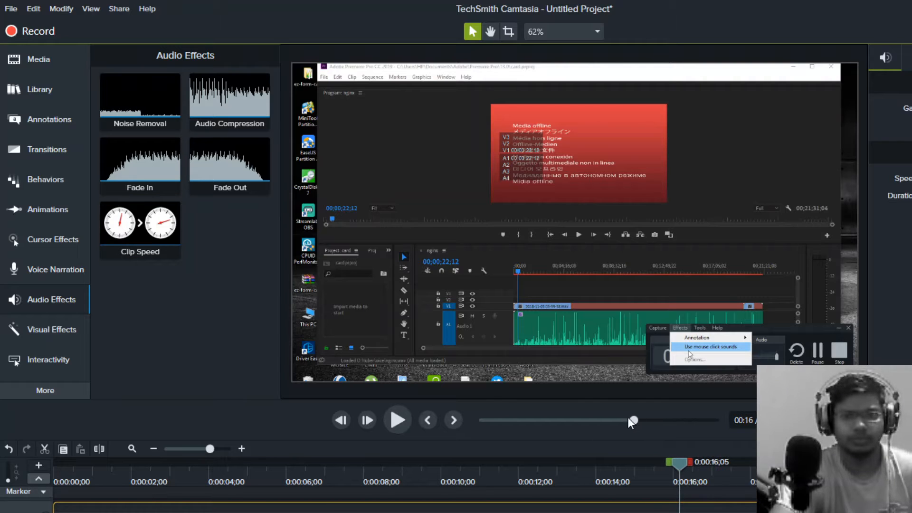
click(486, 421)
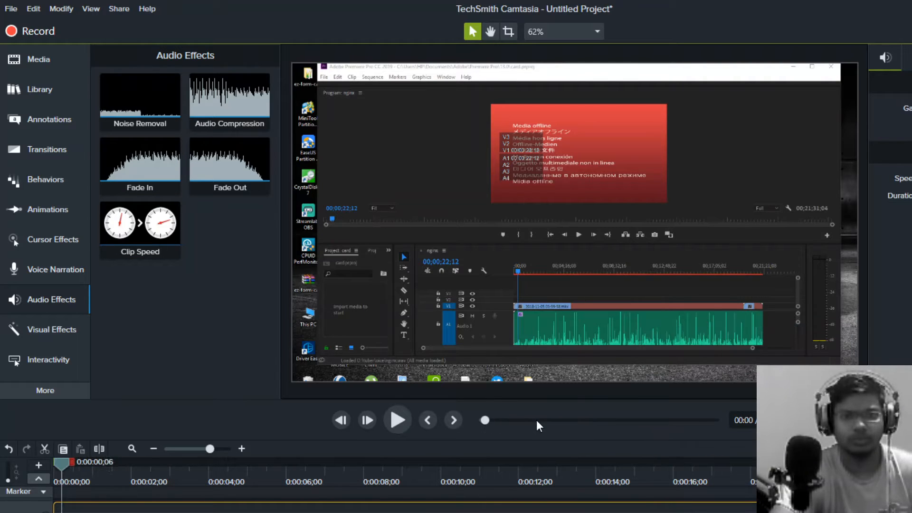
click(402, 420)
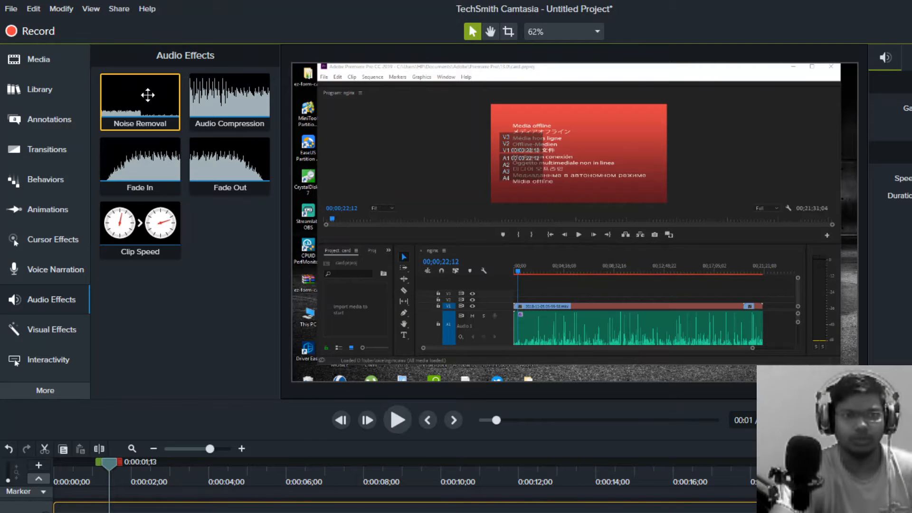
- Open the separated audio clip's effects for editing and apply the Noise Removal audio effect to the clip
drag(153, 102, 198, 506)
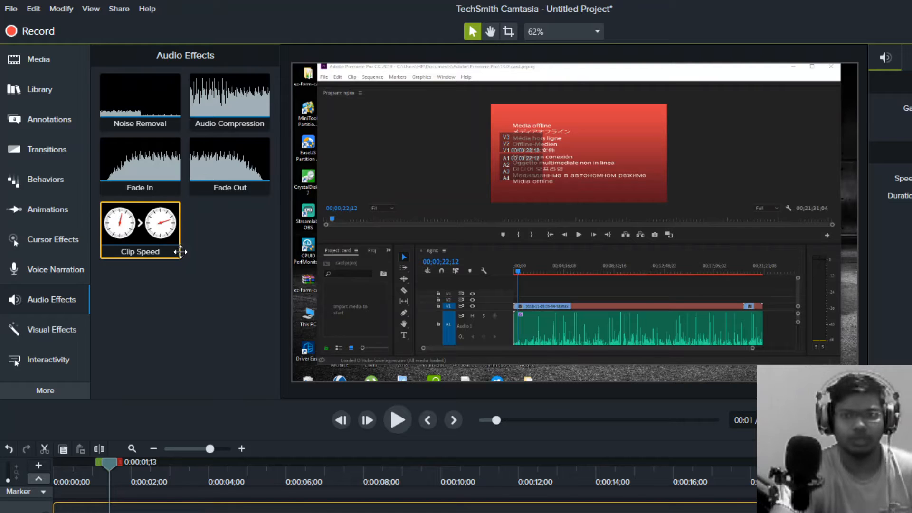
drag(142, 99, 219, 505)
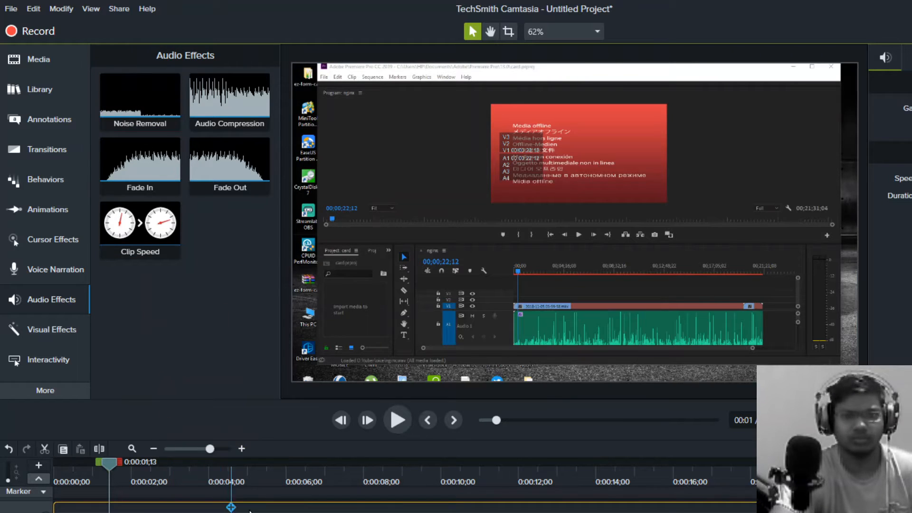
right_click(273, 508)
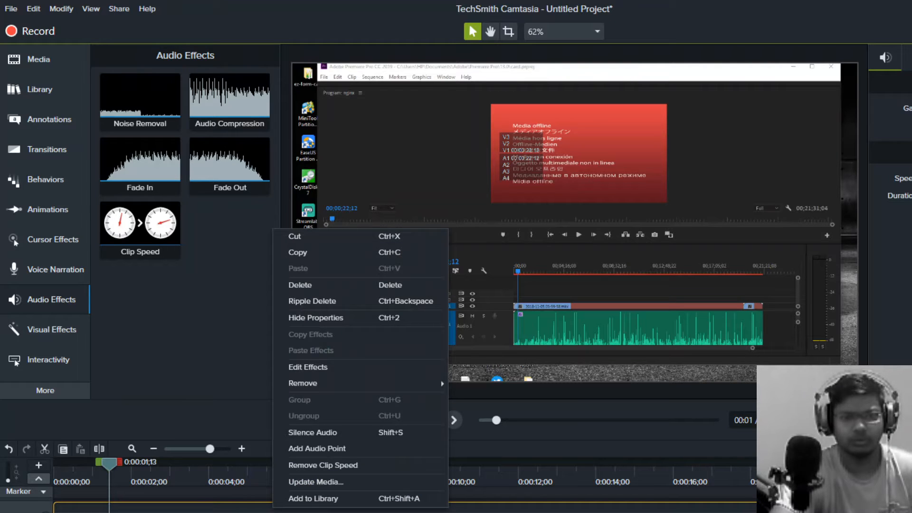
click(298, 369)
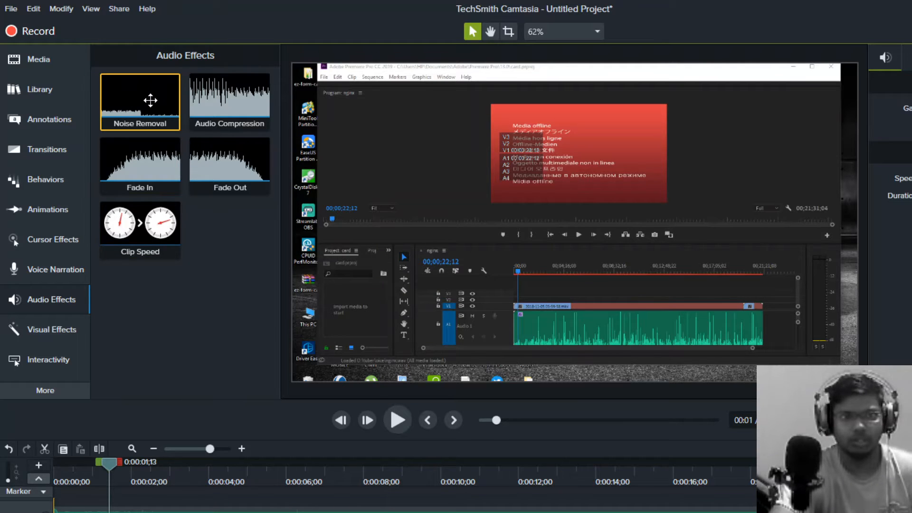
drag(151, 100, 183, 210)
drag(140, 231, 206, 360)
drag(129, 95, 256, 509)
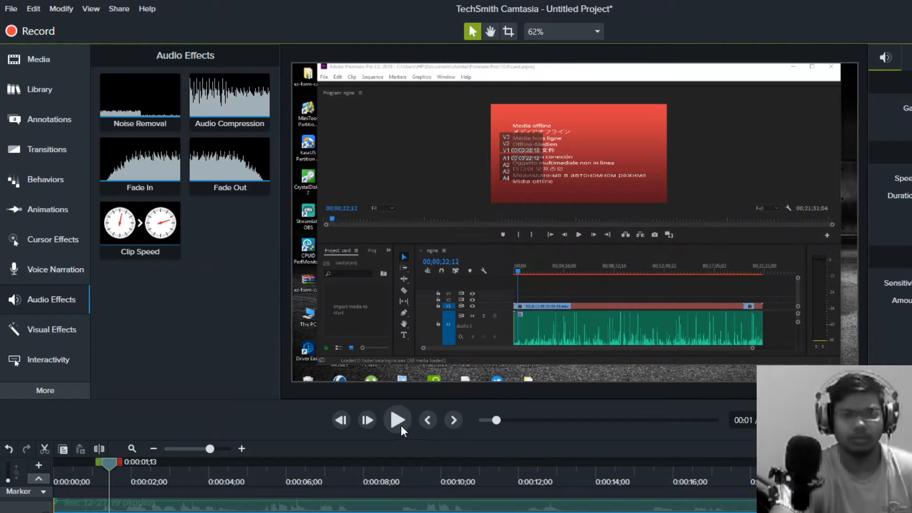
- Play the recording with Noise Removal applied up to about 15 seconds to check the sound
click(400, 425)
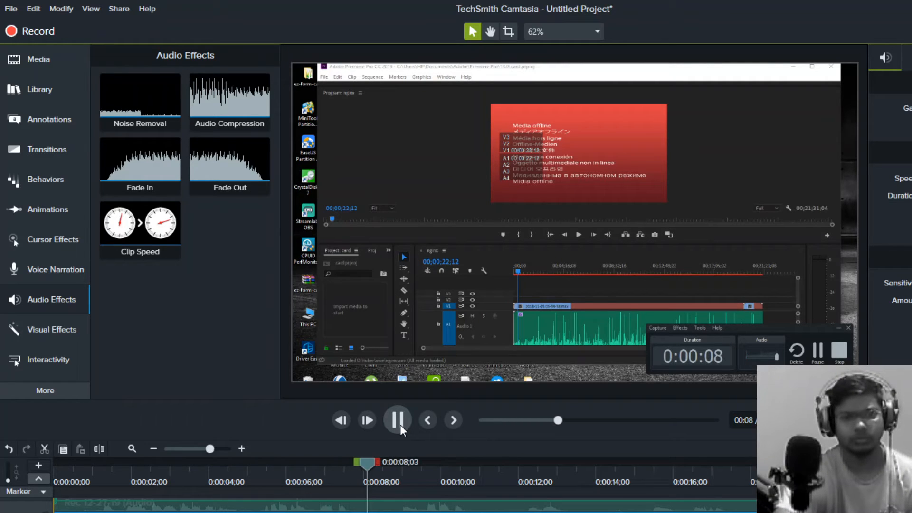
click(400, 425)
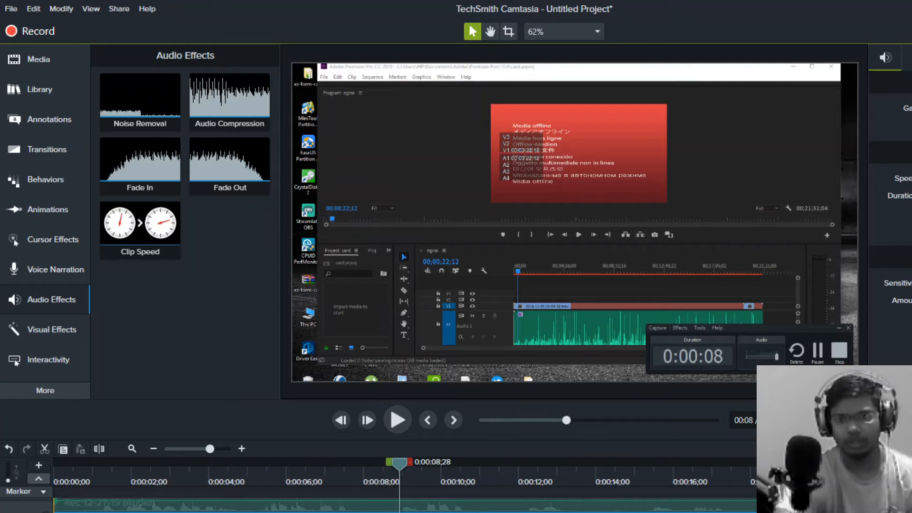
click(397, 411)
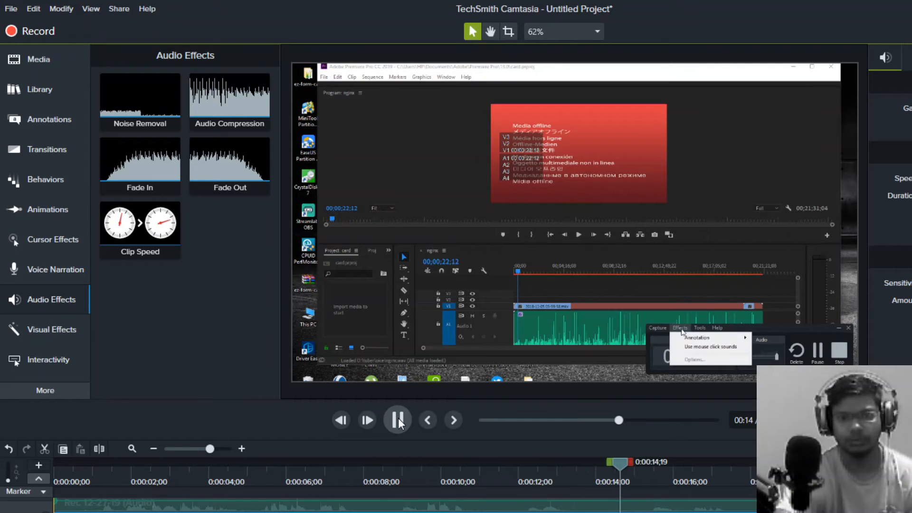
click(398, 419)
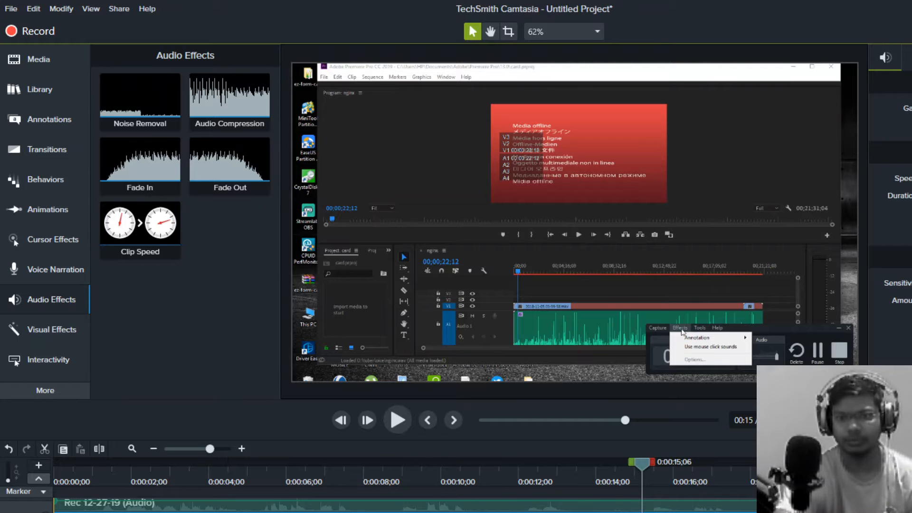
- Play the recording on in stages to about 20 seconds to check the noise-reduced sound
click(408, 420)
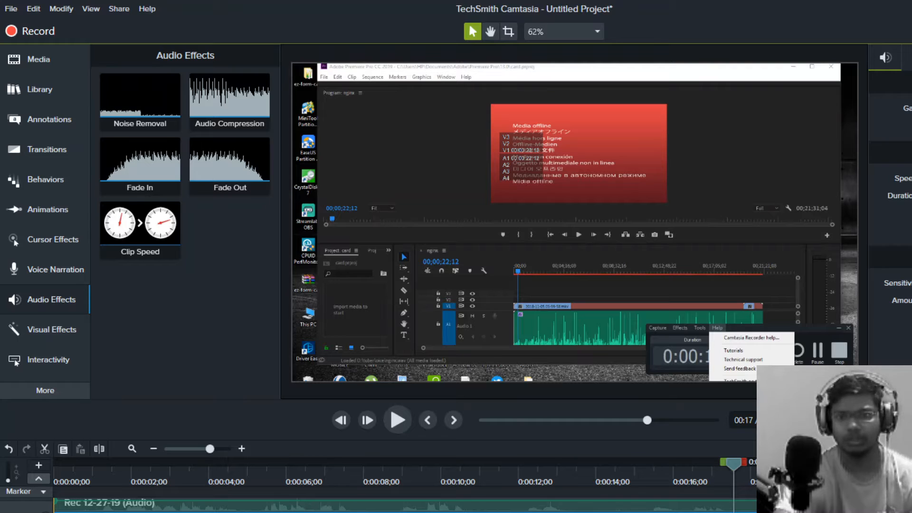
click(409, 419)
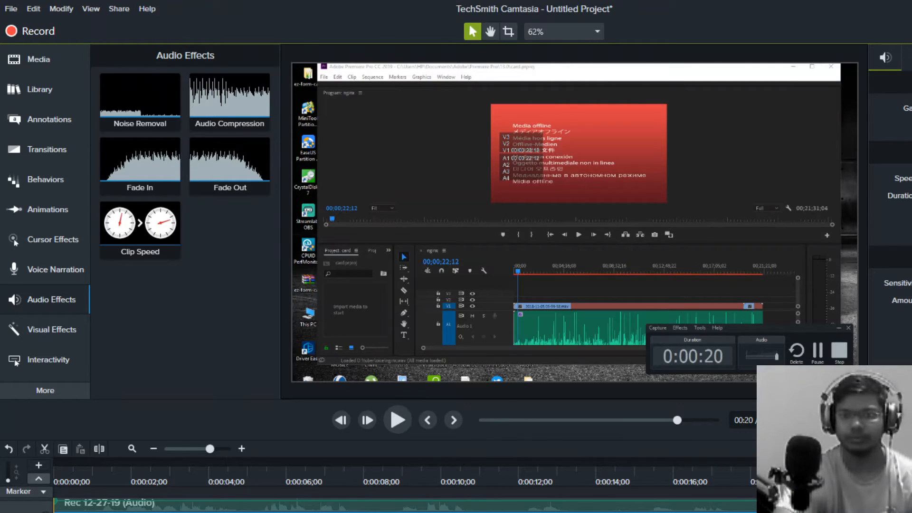
click(402, 423)
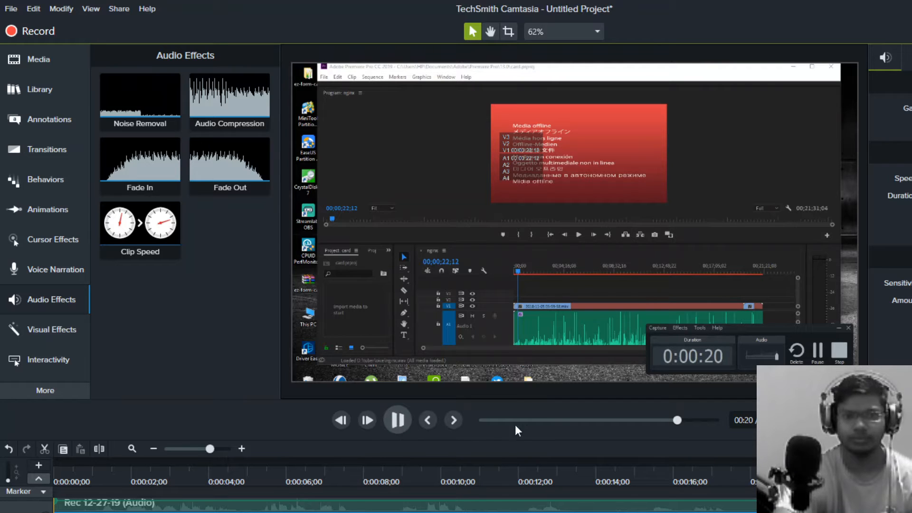
- Move the playhead back to about 7 seconds and play the recording to about 8 seconds
click(548, 420)
click(399, 421)
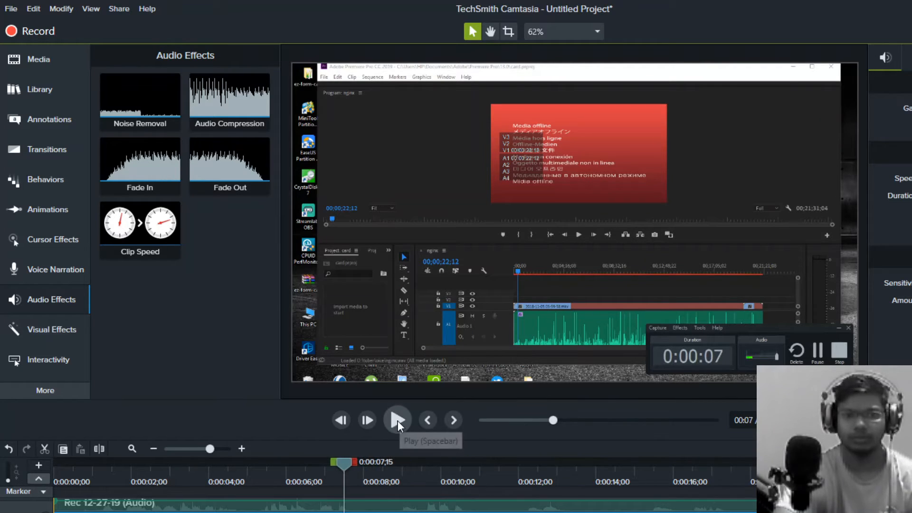
click(397, 420)
click(400, 421)
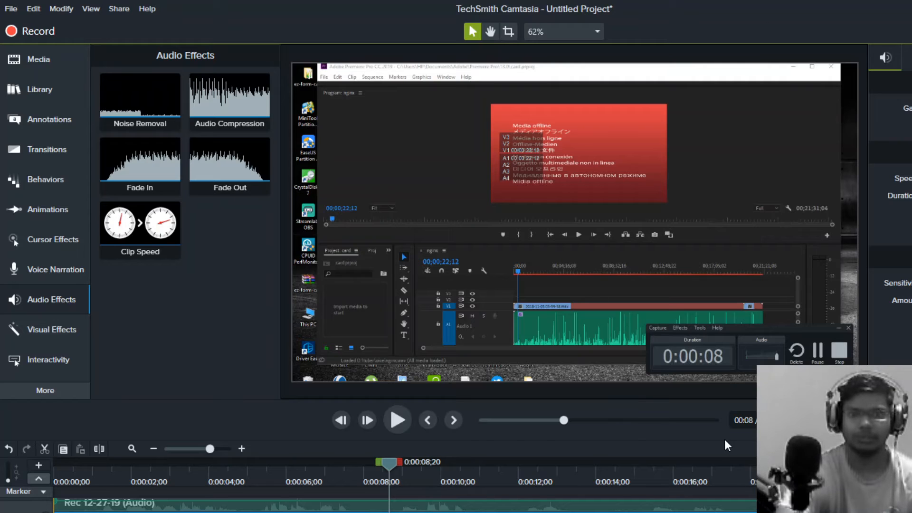
- Close Camtasia without saving the changes to the untitled project
mouse_move(474, 512)
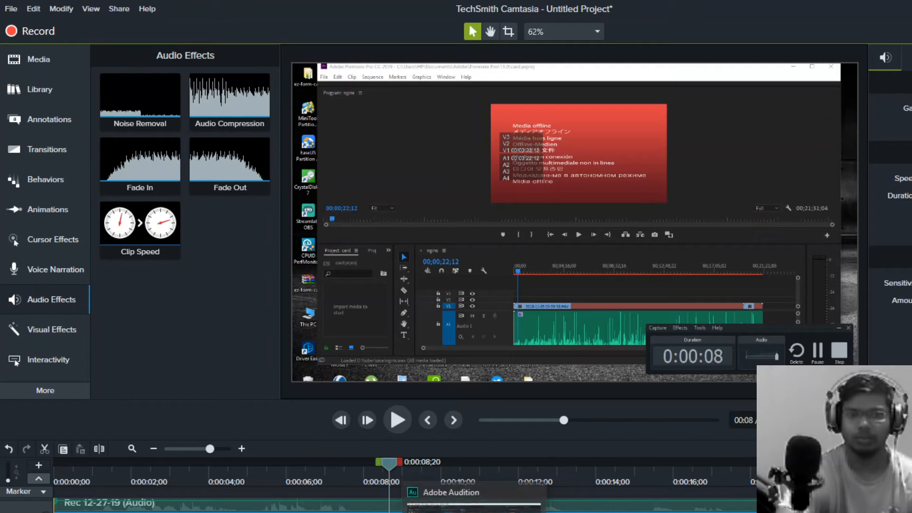
mouse_move(570, 512)
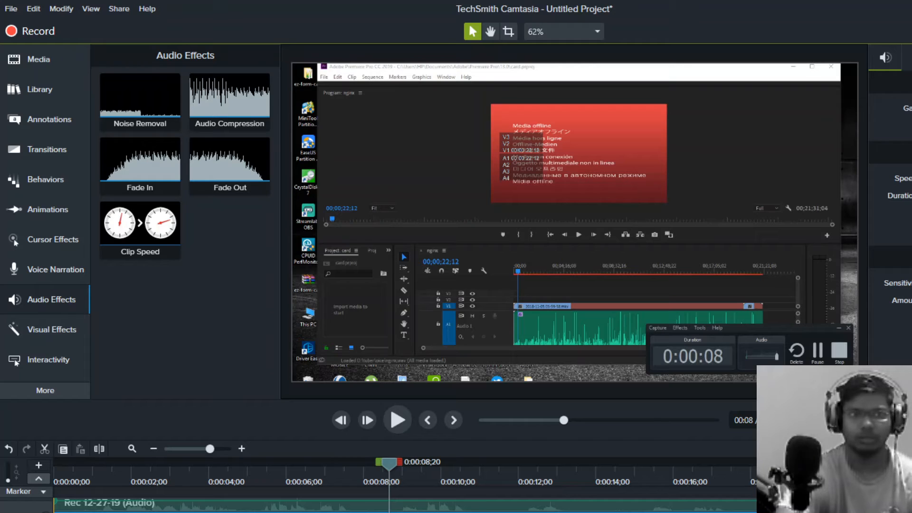
key(alt+F4)
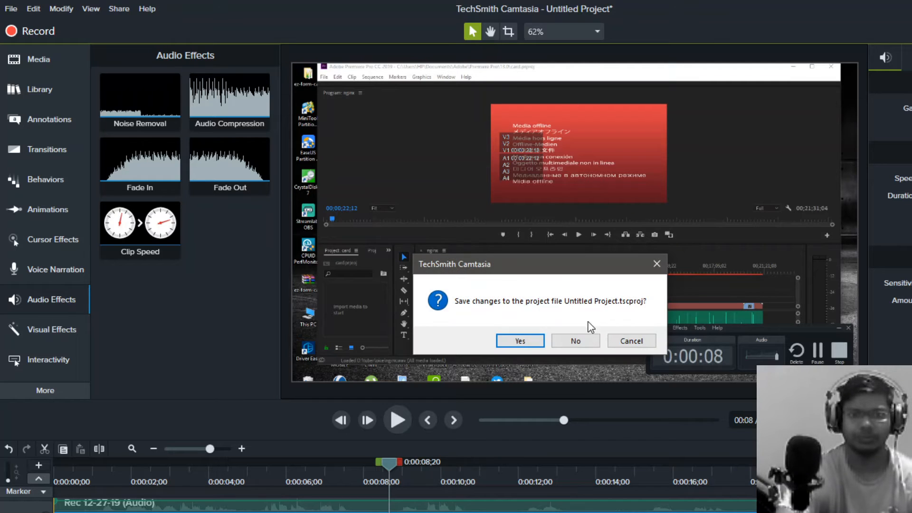
click(583, 340)
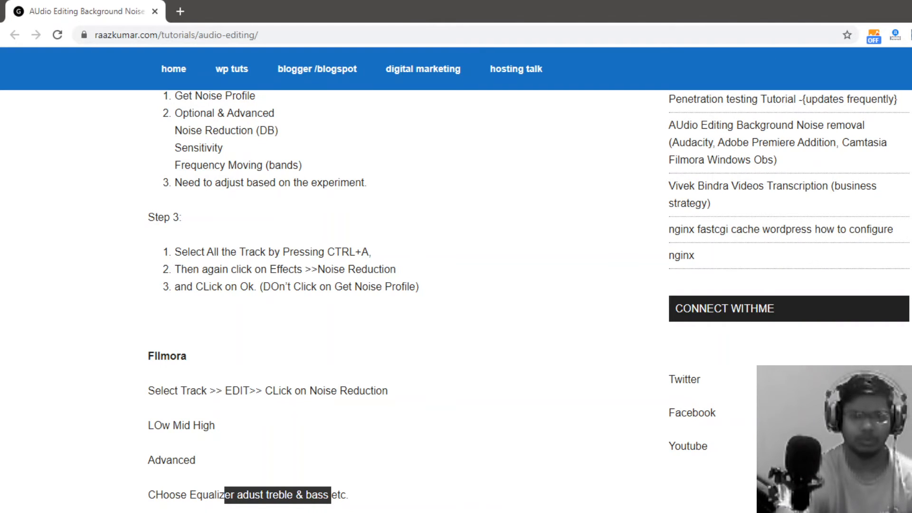
- Switch to Adobe Premiere Pro and play about five seconds of the FHD0004 sequence to hear its original sound
click(540, 512)
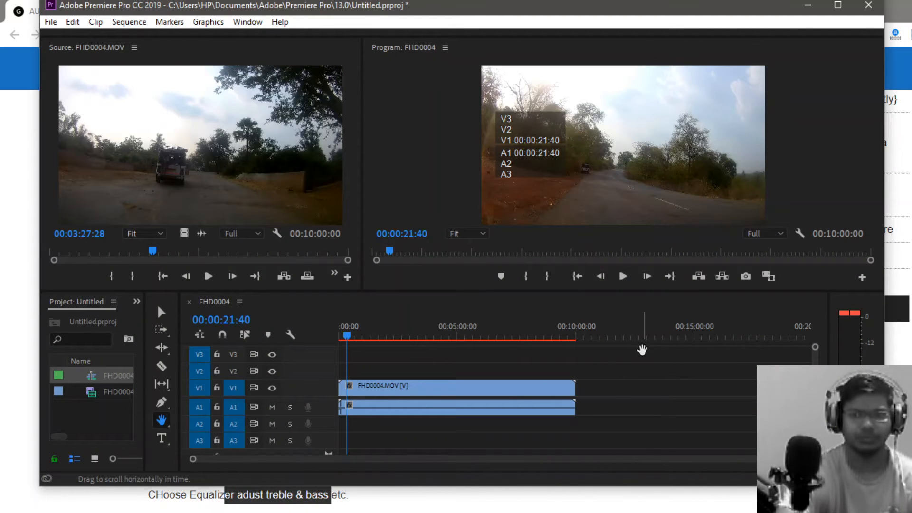
click(624, 279)
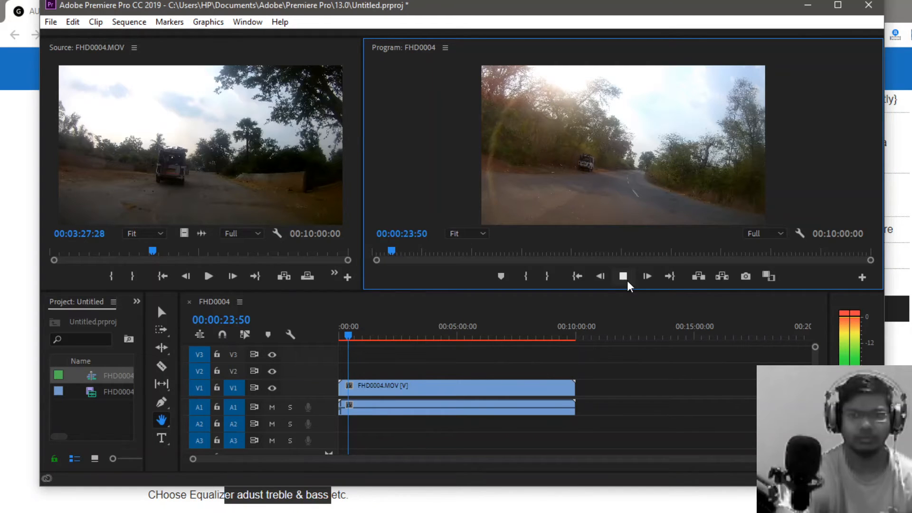
click(624, 277)
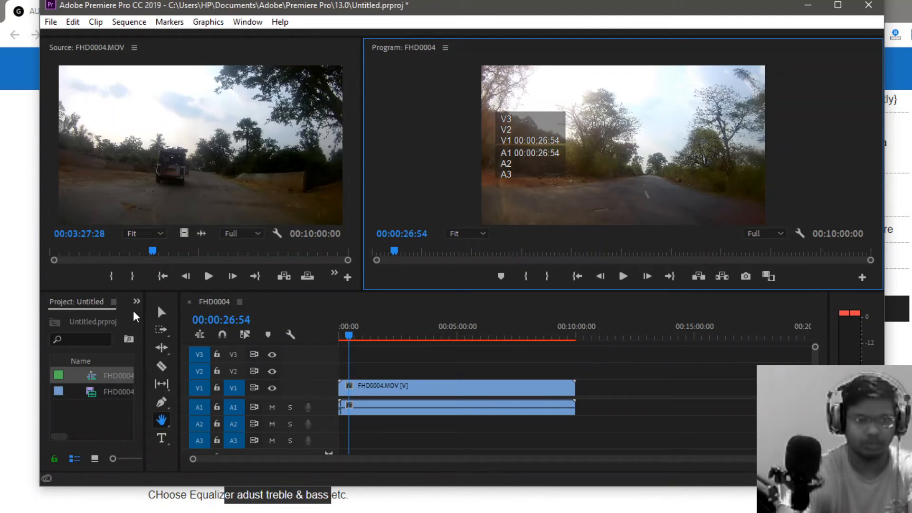
- Review the Audio preferences and close them without changing anything
click(133, 48)
click(130, 49)
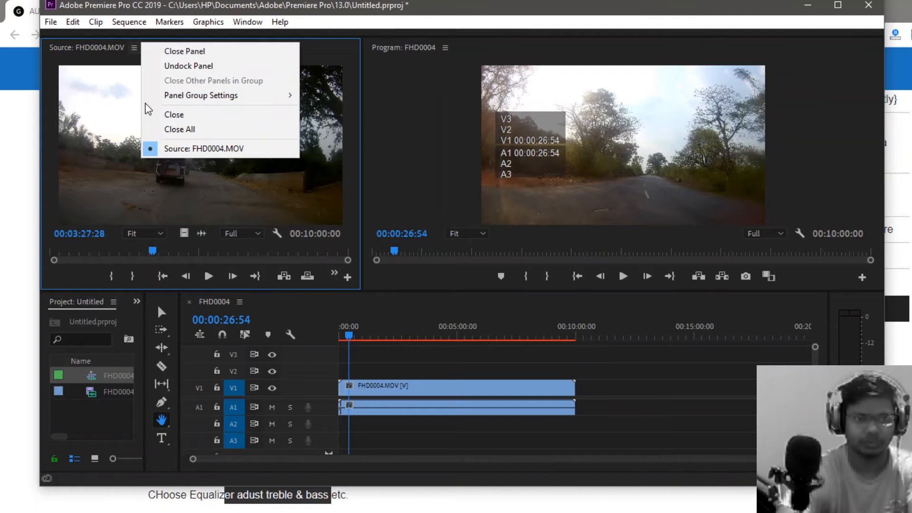
click(80, 21)
click(76, 22)
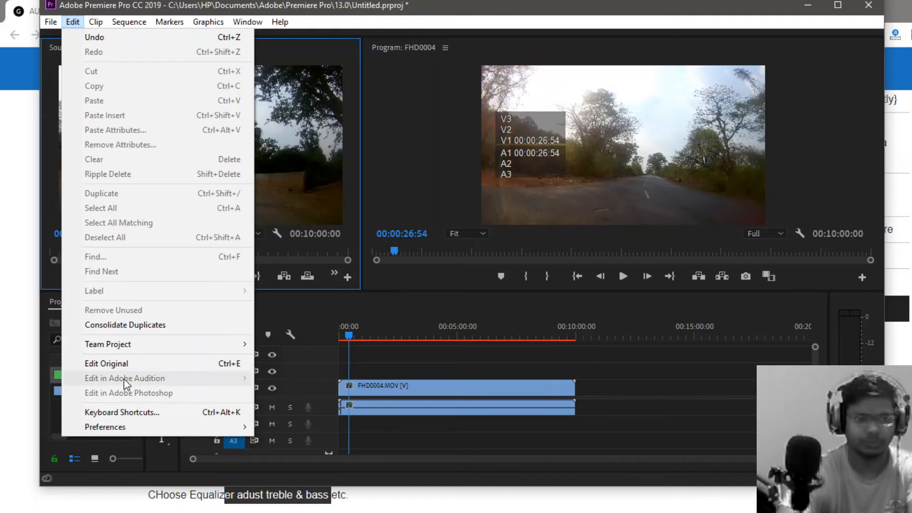
mouse_move(143, 431)
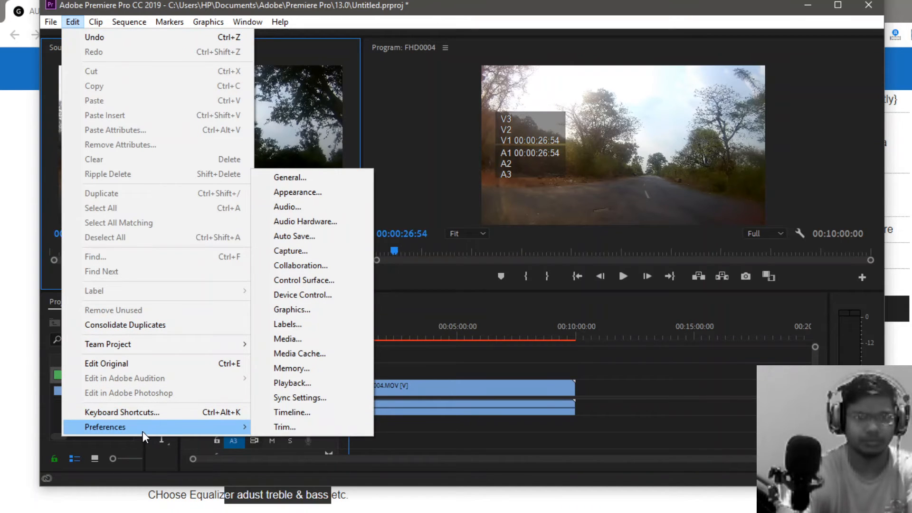
click(288, 207)
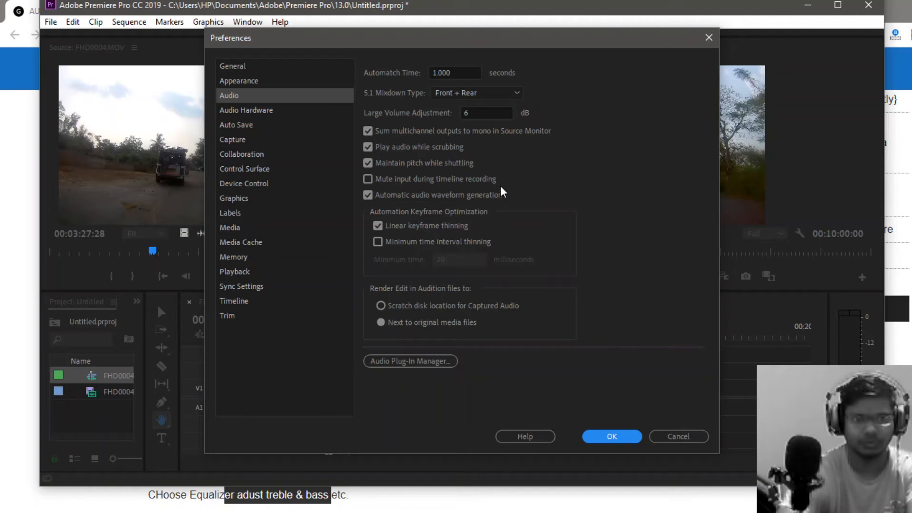
click(686, 438)
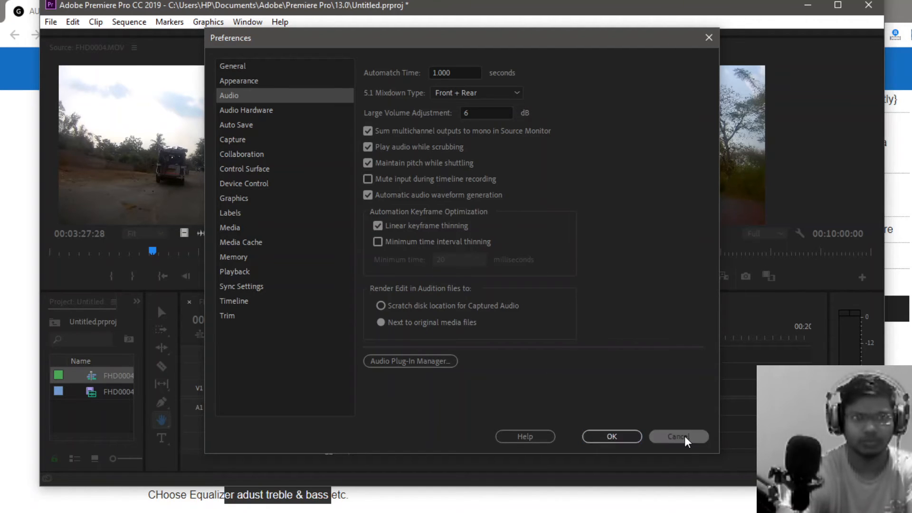
- Switch to the Editing workspace and expand the Audio Effects folder in the effects list
click(244, 24)
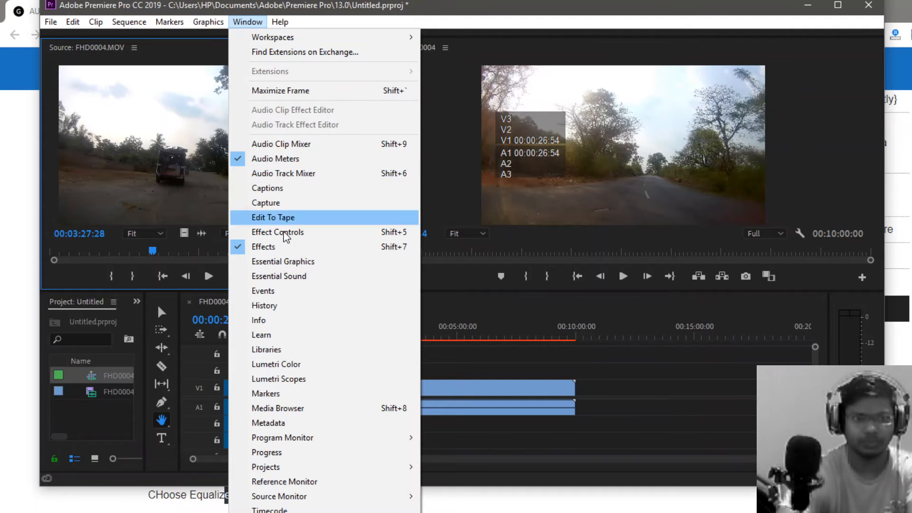
mouse_move(303, 44)
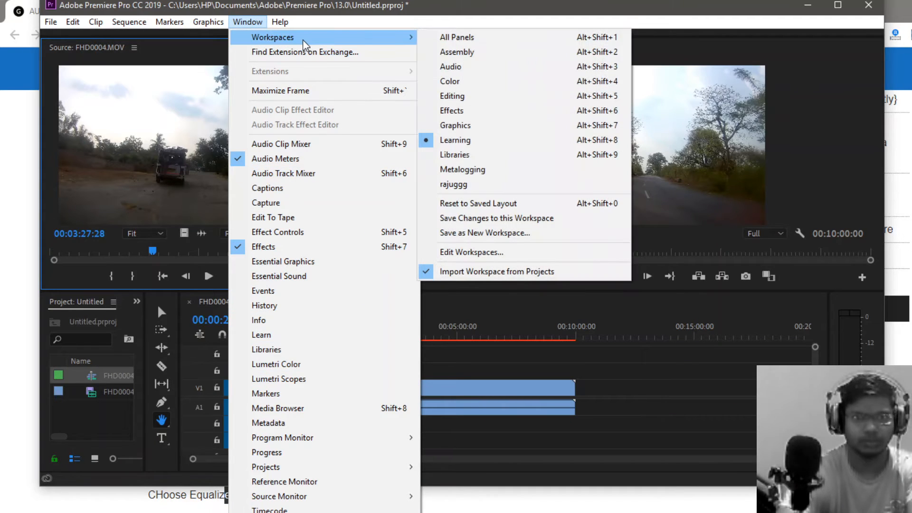
click(451, 98)
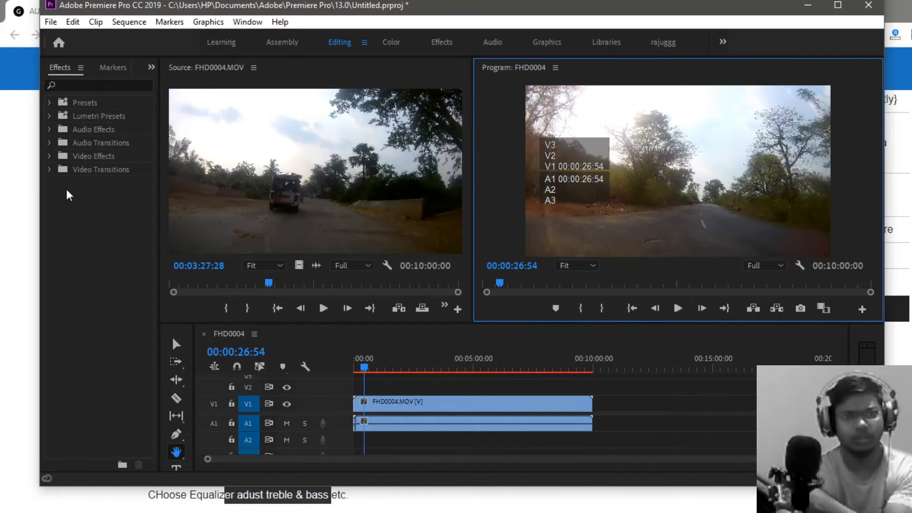
click(49, 130)
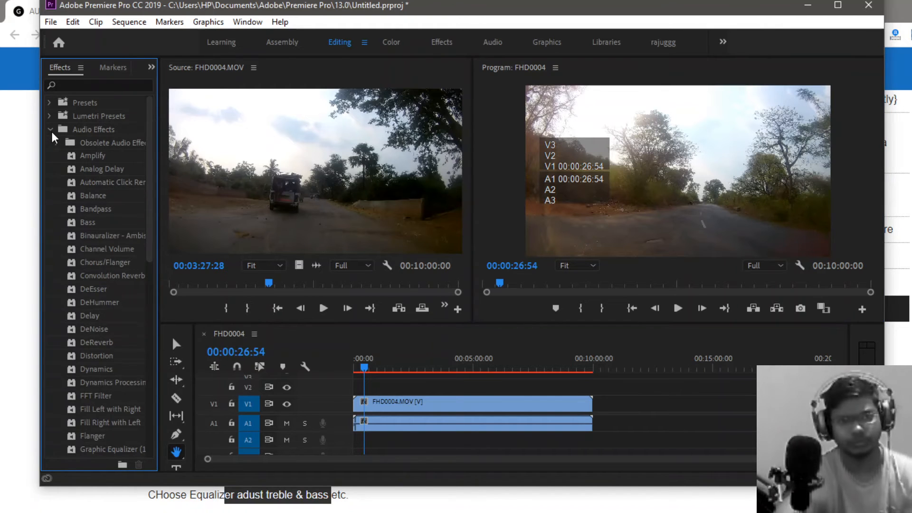
click(83, 161)
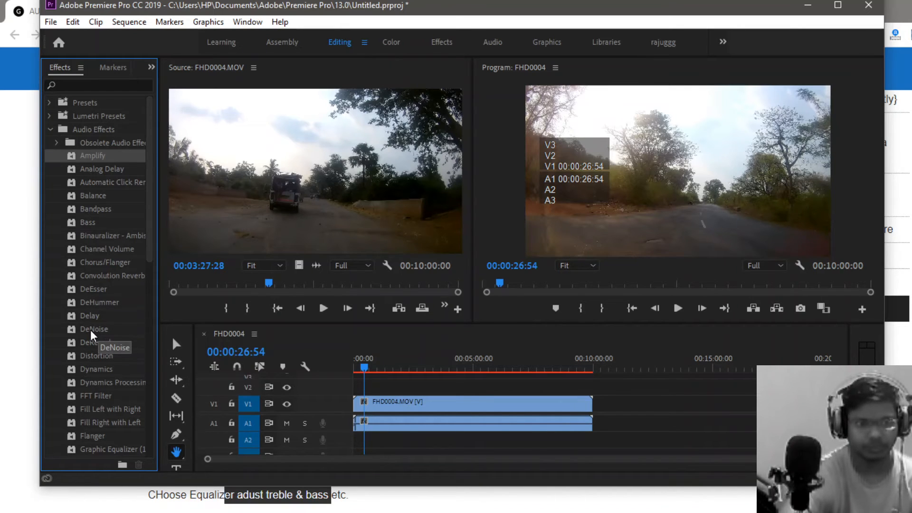
- Try to apply the DeNoise effect, and once the Distortion effect, to the FHD0004 audio clip on track A1
drag(92, 335, 411, 421)
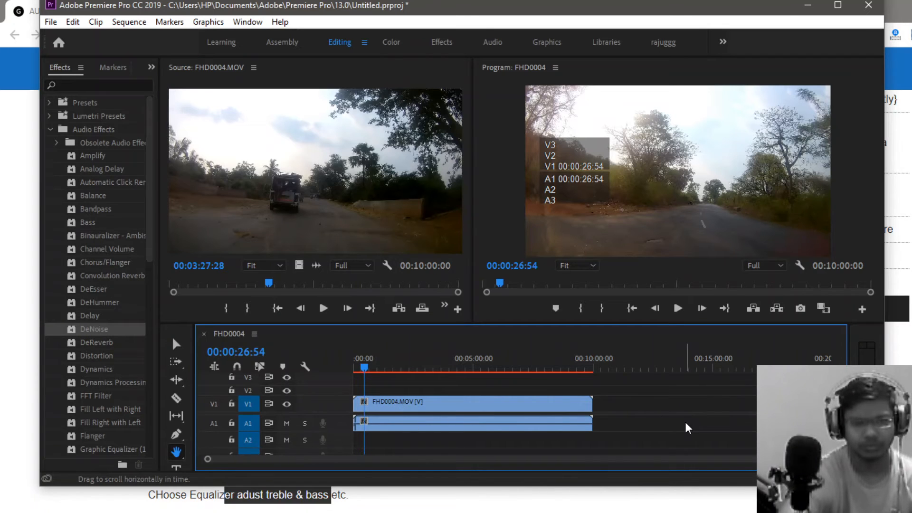
click(81, 330)
drag(112, 330, 402, 430)
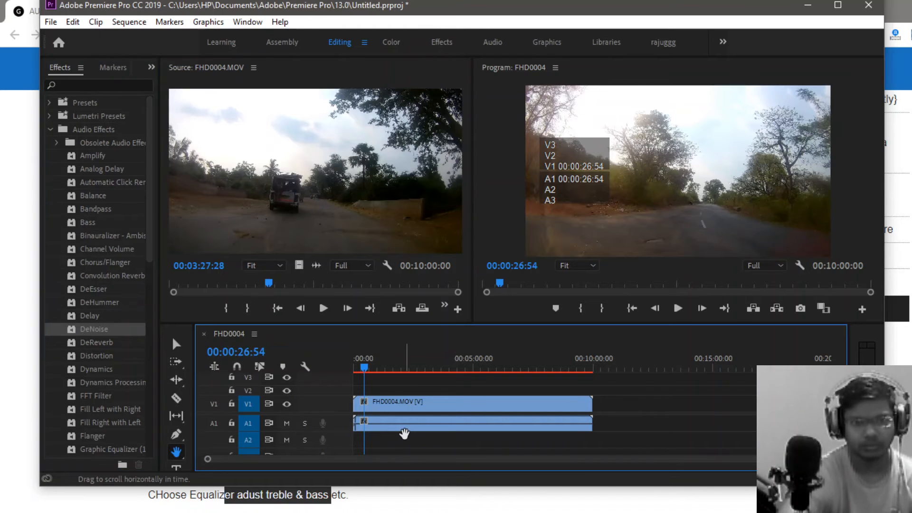
click(71, 330)
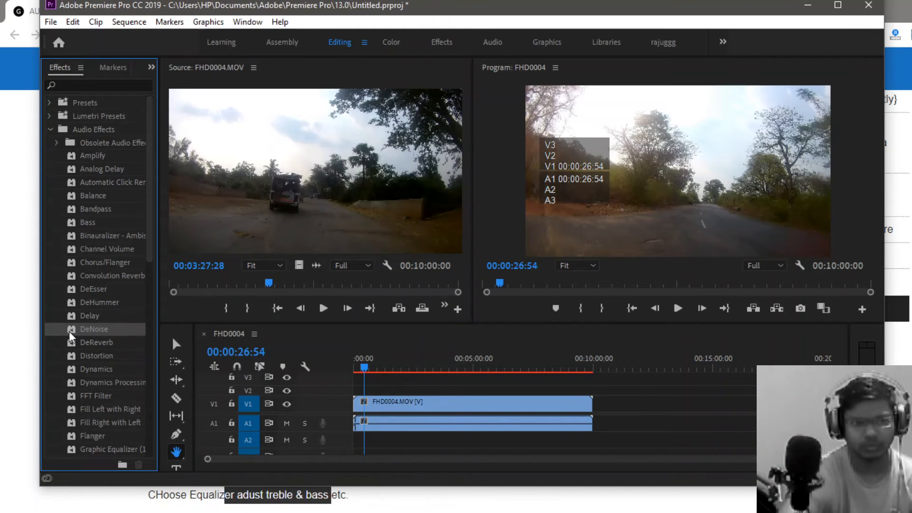
click(371, 405)
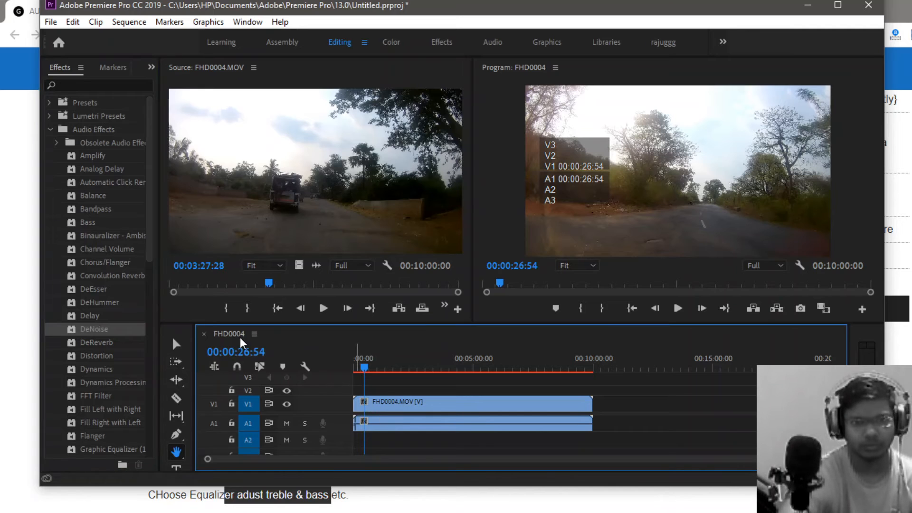
click(76, 331)
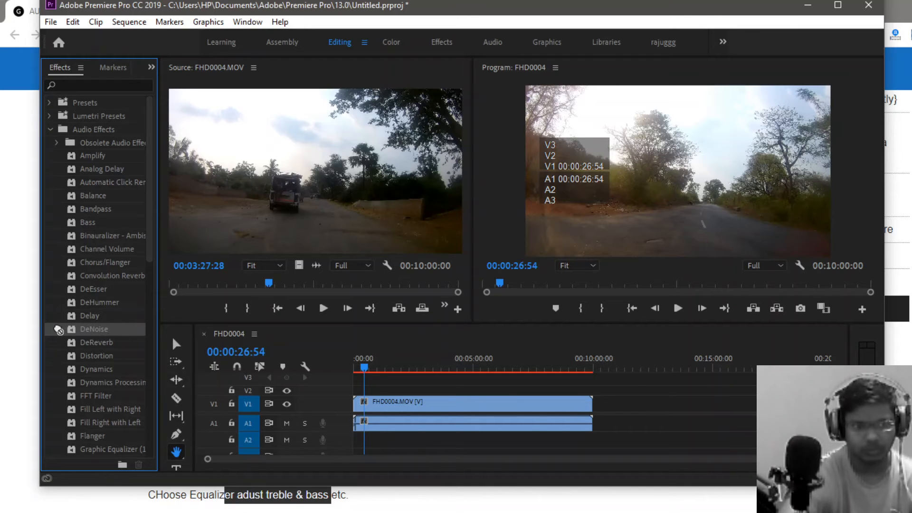
drag(107, 358, 426, 433)
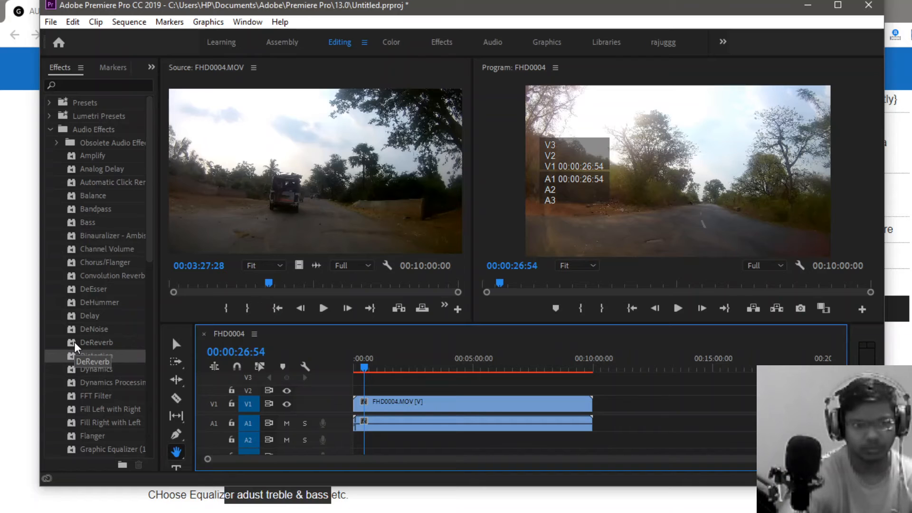
click(75, 329)
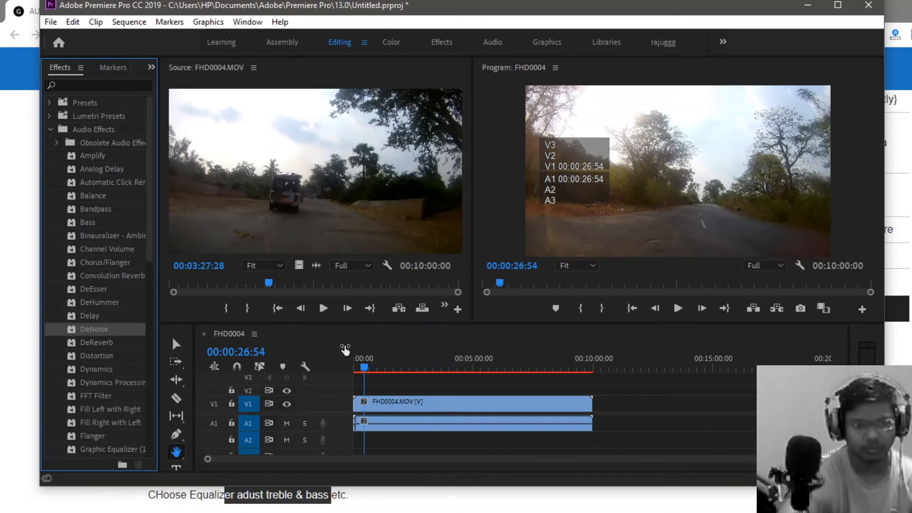
click(416, 428)
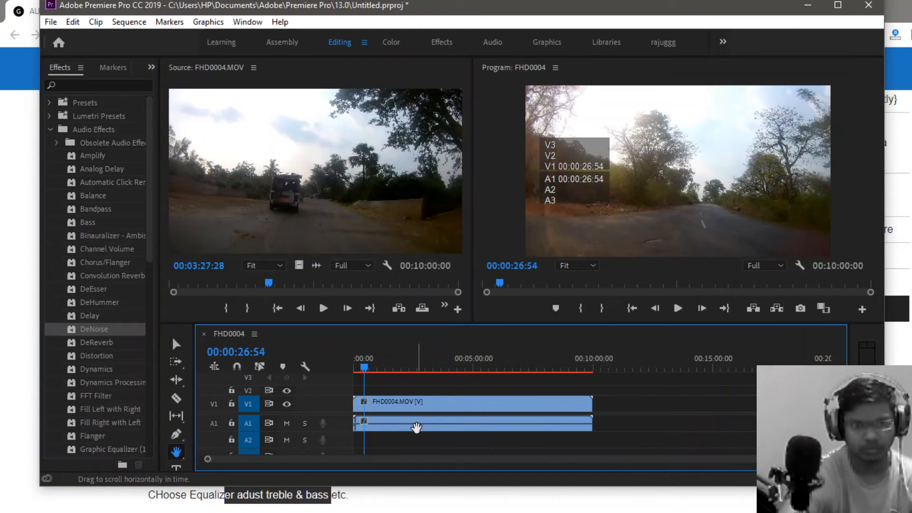
- Select the FHD0004 audio clip on track A1 and apply the DeNoise audio effect to it
right_click(417, 431)
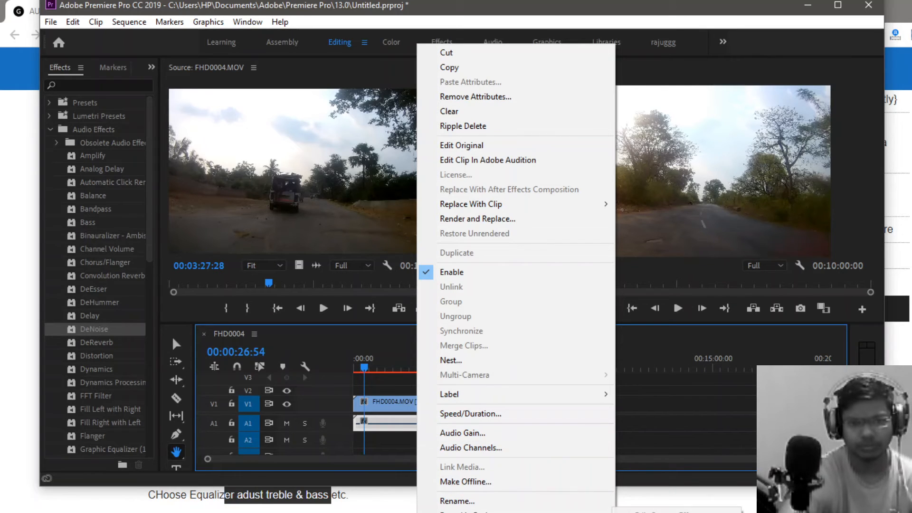
click(385, 429)
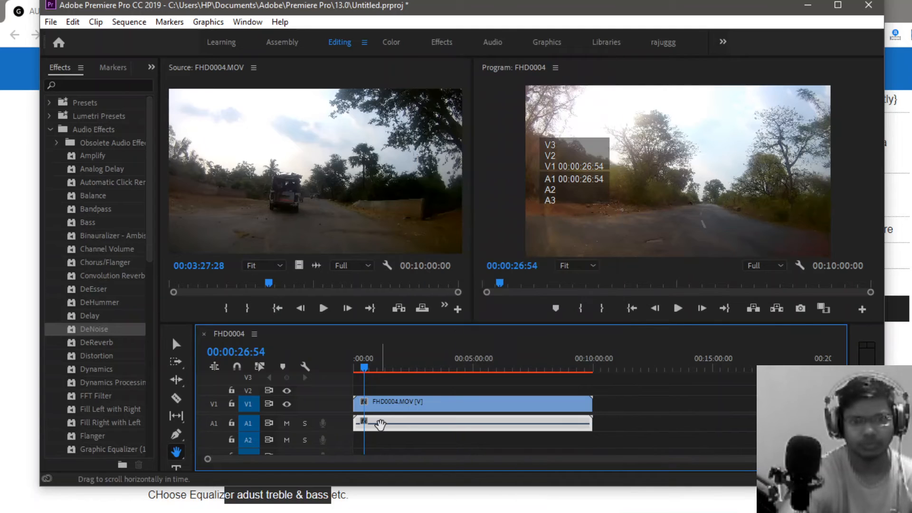
right_click(76, 330)
click(73, 334)
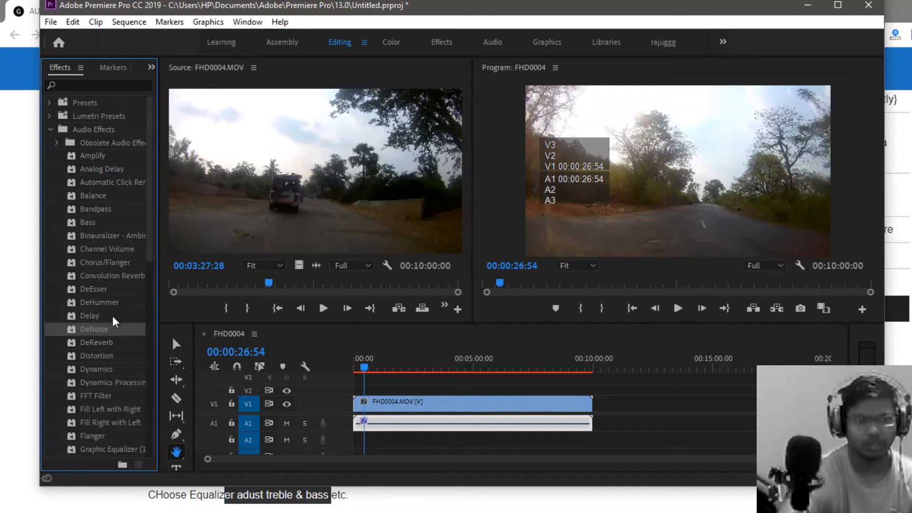
drag(79, 328, 370, 424)
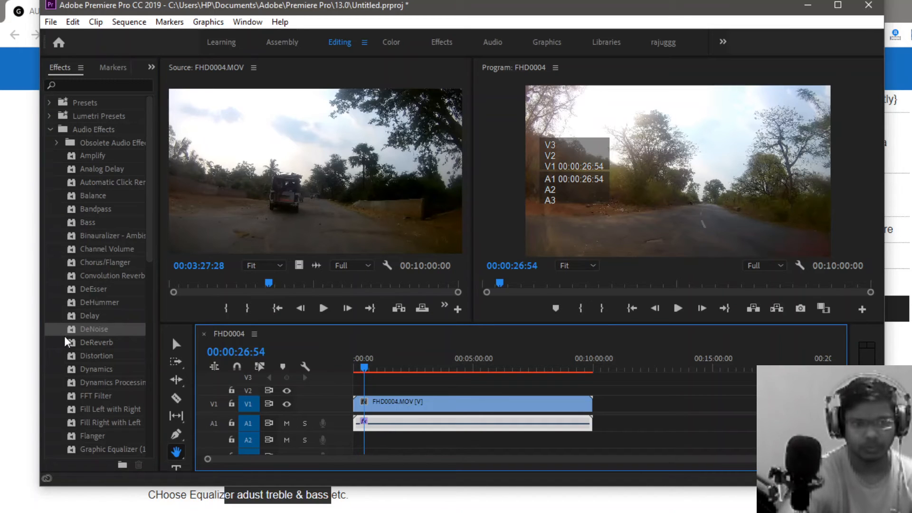
click(81, 334)
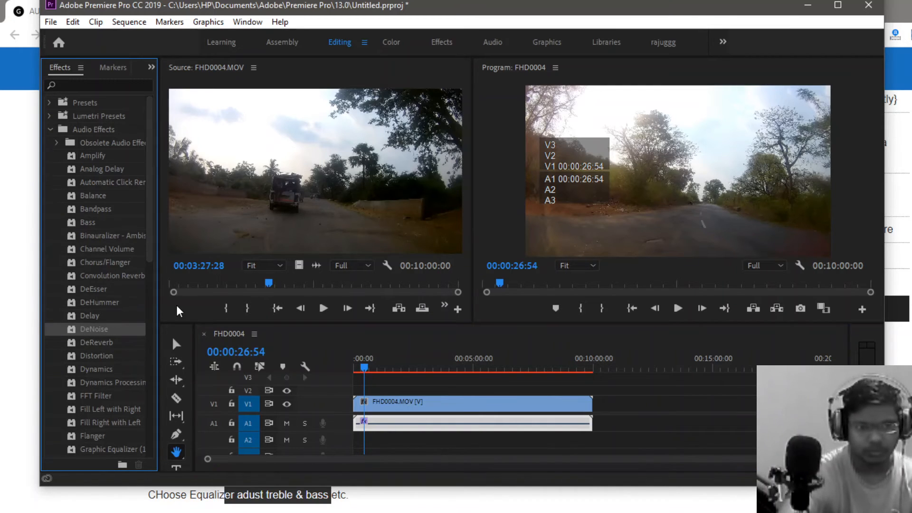
- Play the FHD0004 sequence to listen to the audio with the DeNoise effect applied
right_click(109, 330)
click(77, 333)
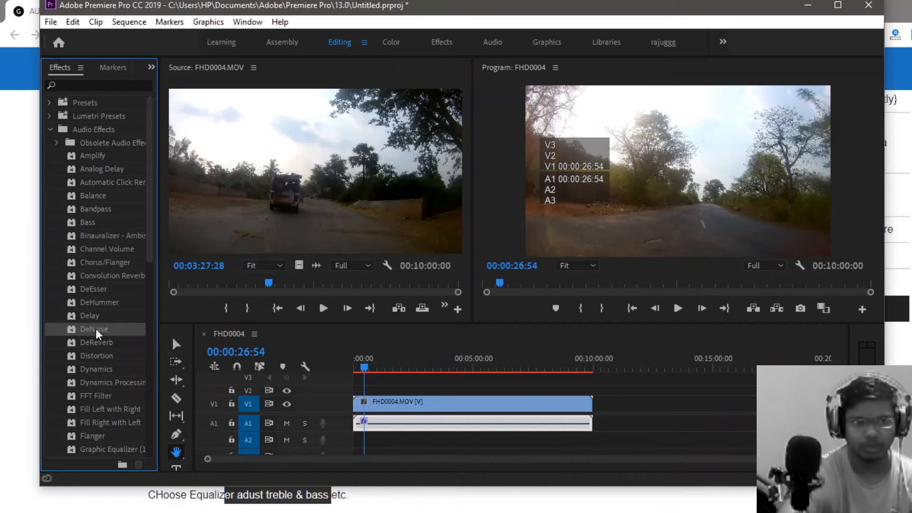
click(676, 308)
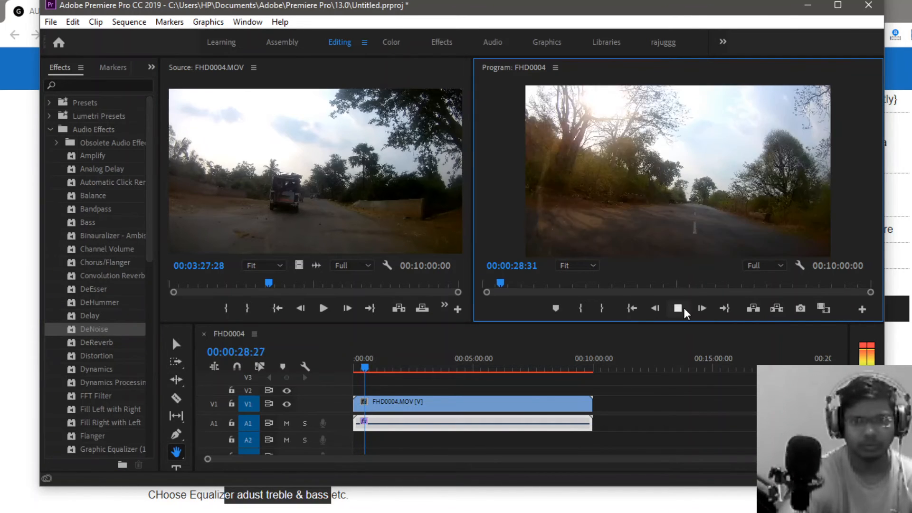
right_click(554, 432)
click(606, 435)
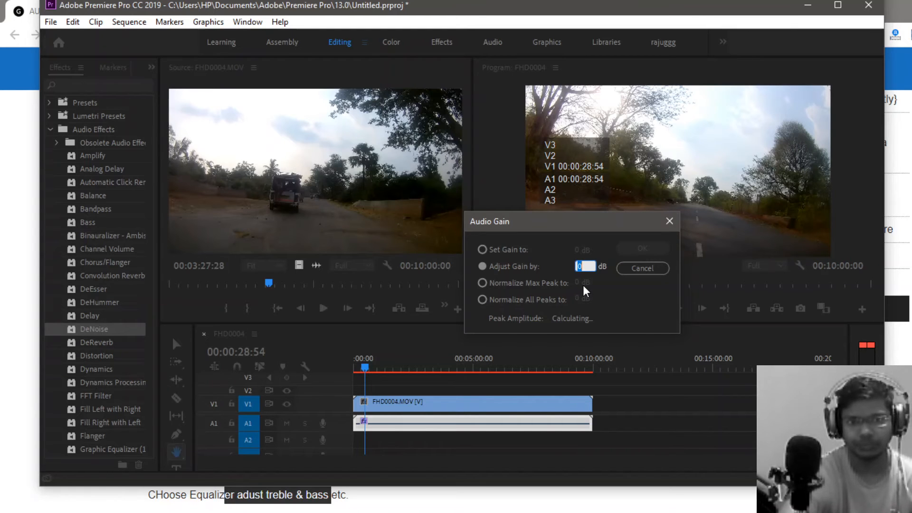
click(670, 221)
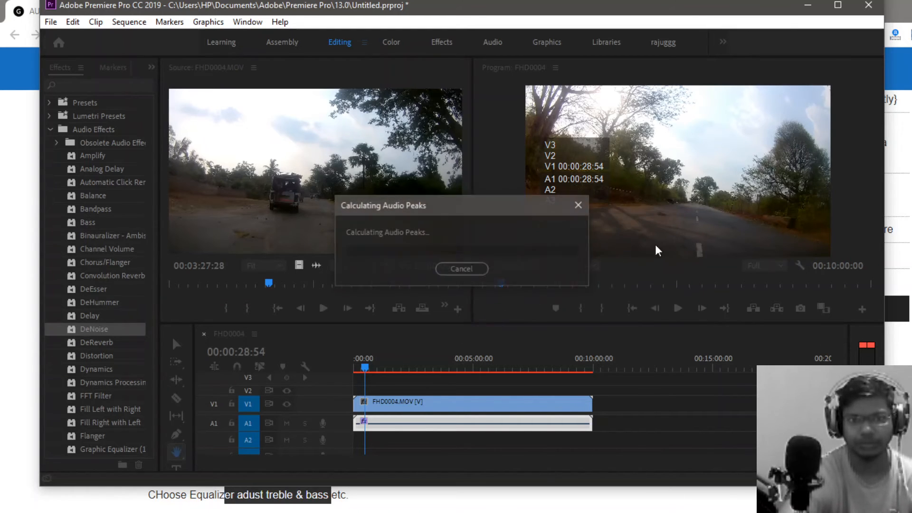
click(461, 269)
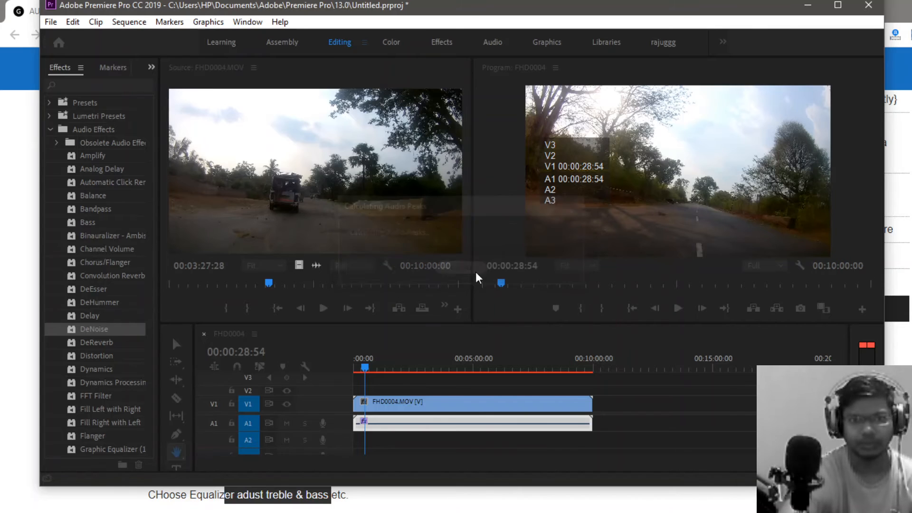
- Try to adjust the gain of the FHD0004 audio clip on track A1 by -20 dB
right_click(470, 429)
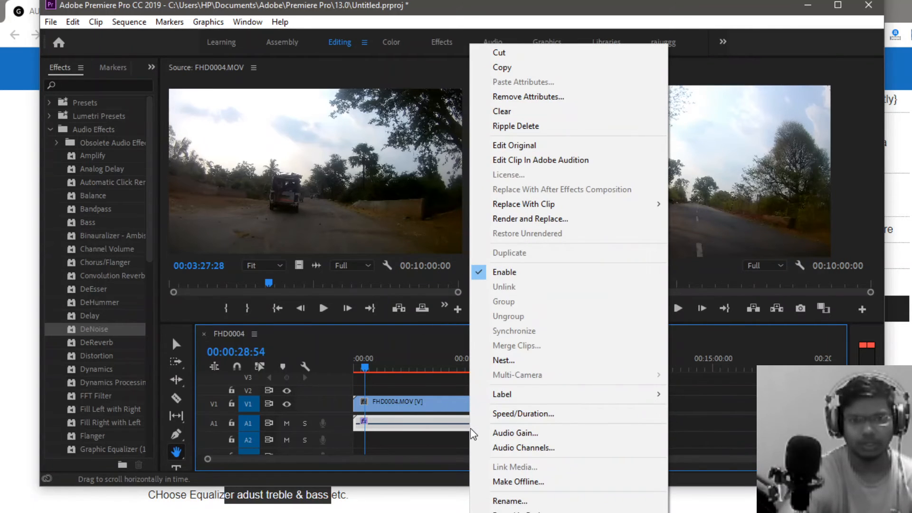
click(507, 437)
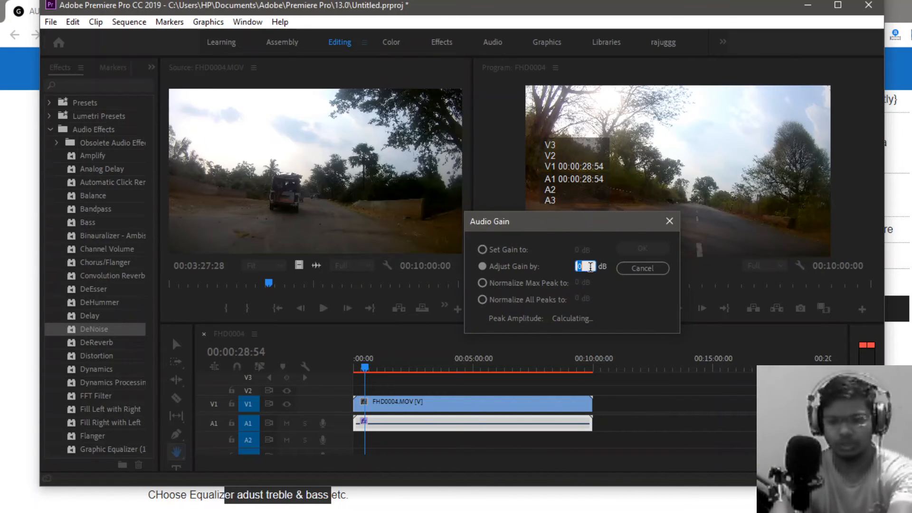
text(-20)
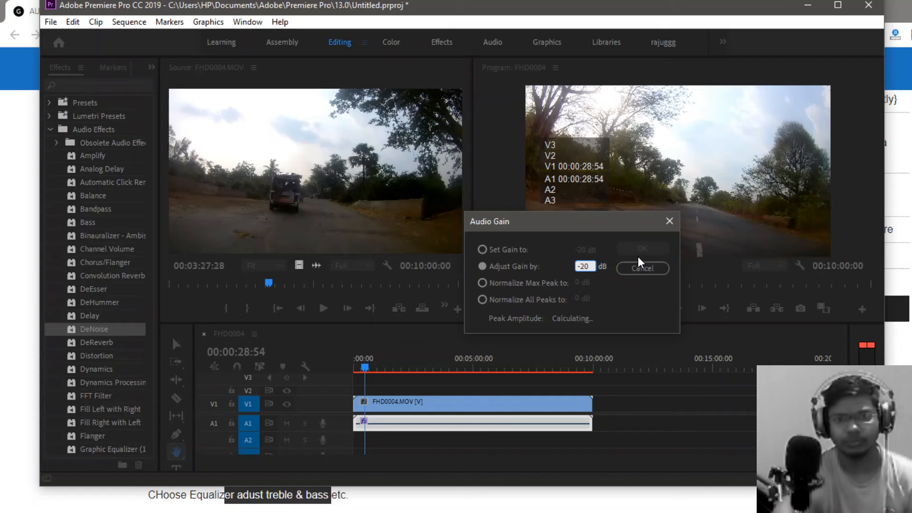
click(608, 247)
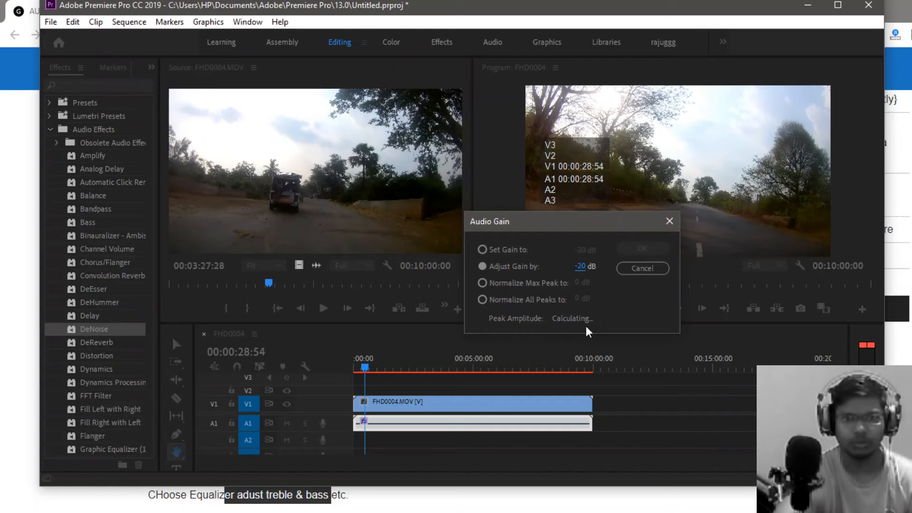
click(669, 221)
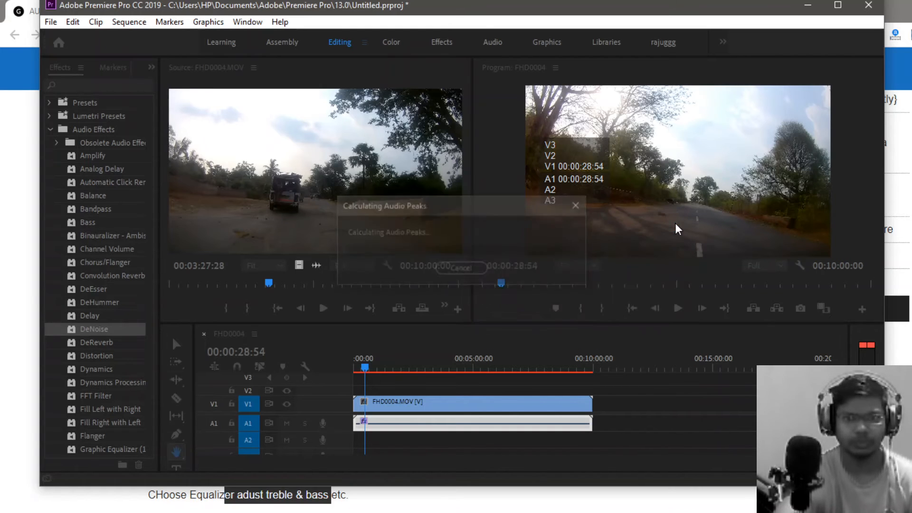
click(459, 271)
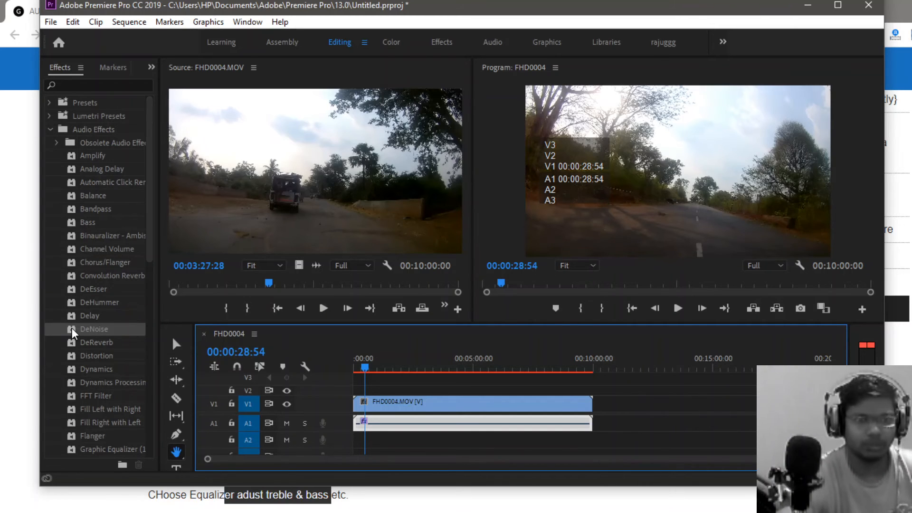
- Apply the DeNoise effect to the FHD0004 audio clip on track A1 again and look through the remaining audio effects
drag(74, 333, 374, 420)
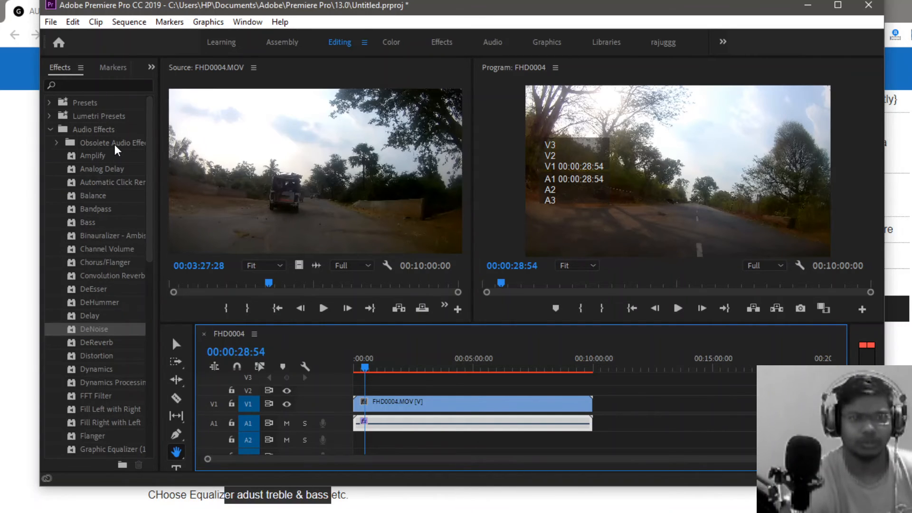
scroll(98, 319, down, 5)
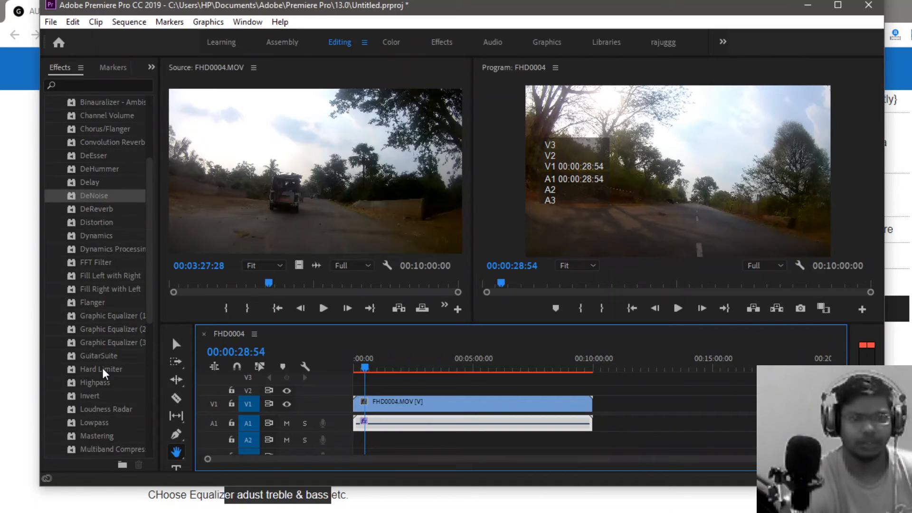
scroll(106, 365, down, 3)
scroll(107, 366, down, 6)
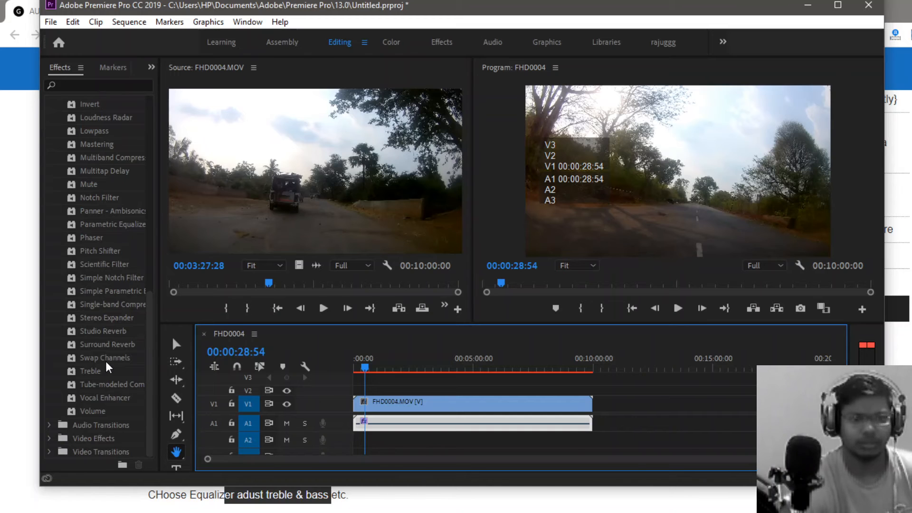
scroll(108, 367, up, 6)
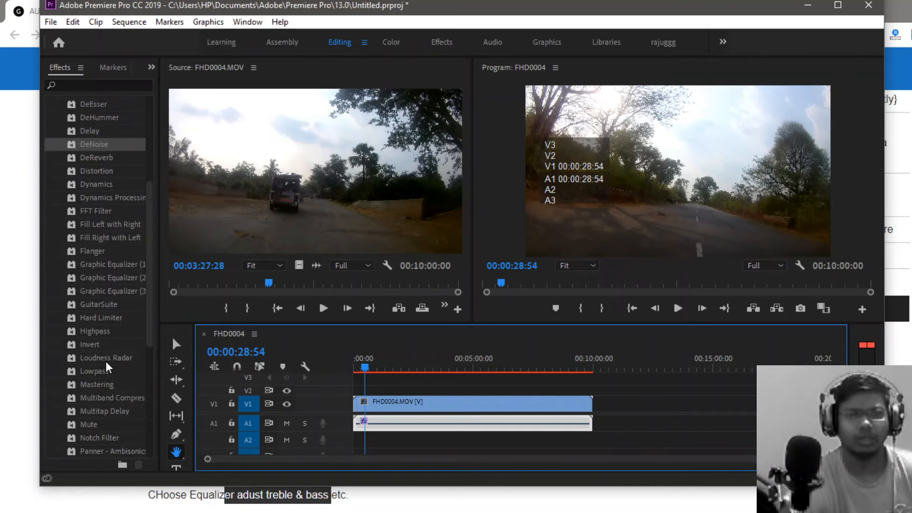
scroll(106, 365, up, 5)
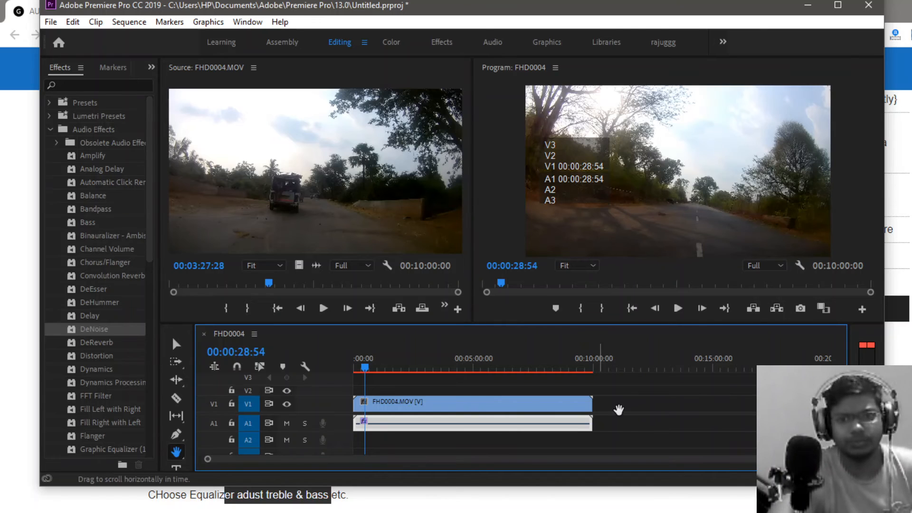
- Play the FHD0004 sequence from about 00:05:48 for a few seconds to check the audio, and stop playback
click(642, 298)
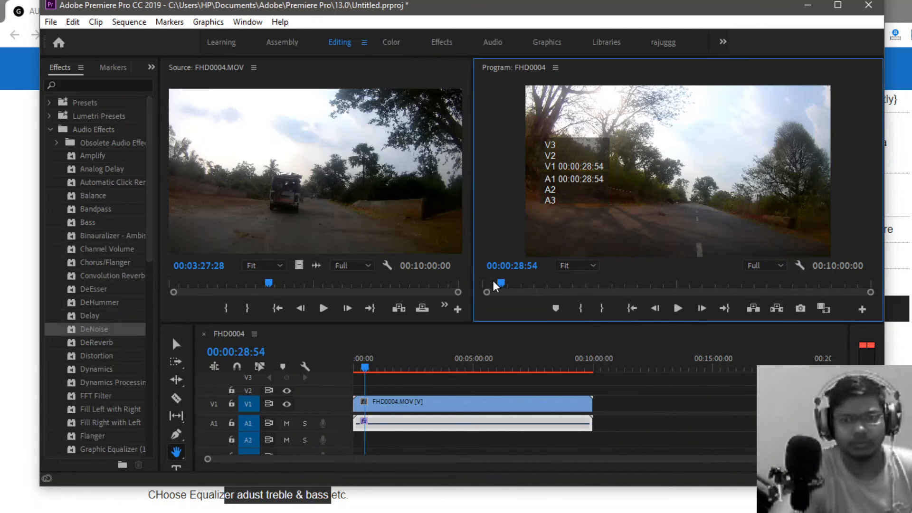
drag(500, 285, 708, 284)
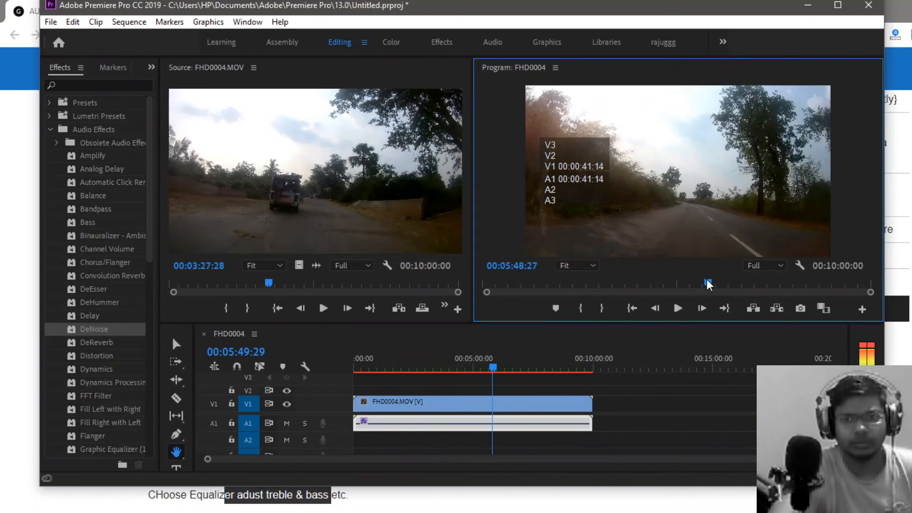
click(678, 310)
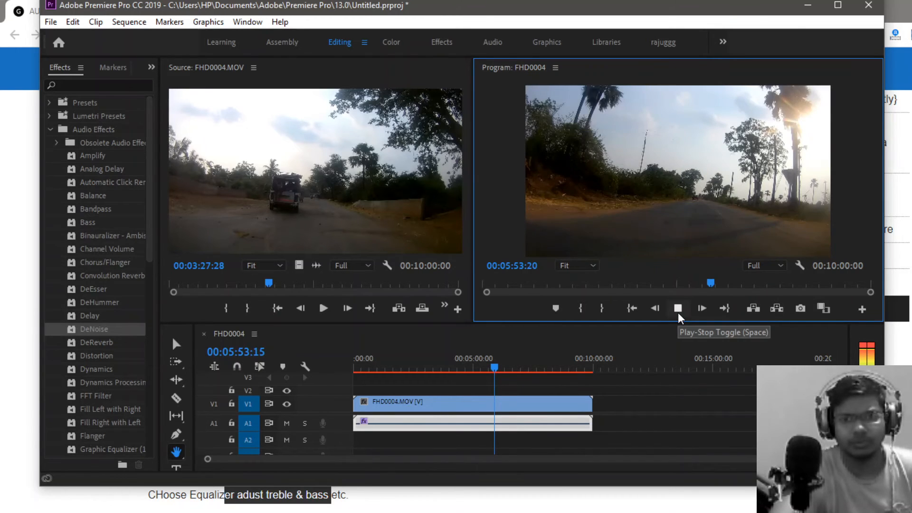
click(678, 308)
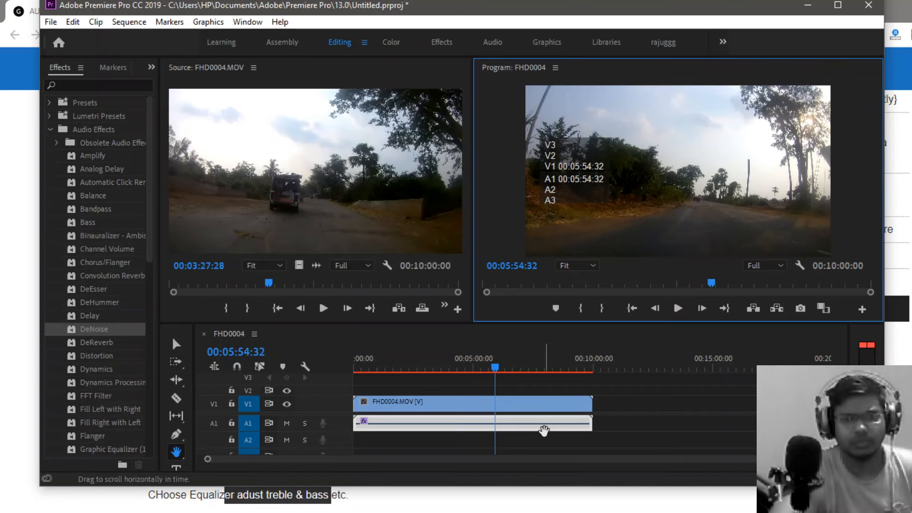
- Switch to the Audio workspace, show the effects list and apply DeNoise to the FHD0004 audio clip on track A1
click(544, 431)
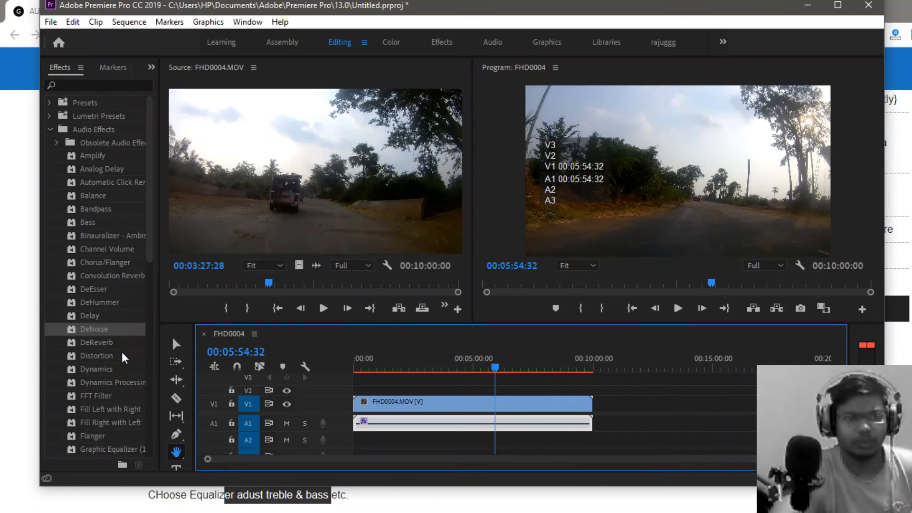
click(114, 329)
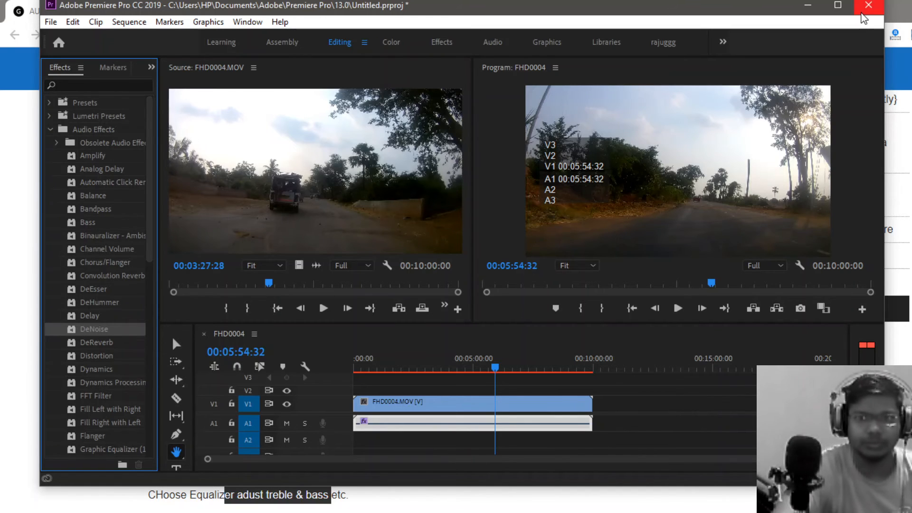
click(493, 47)
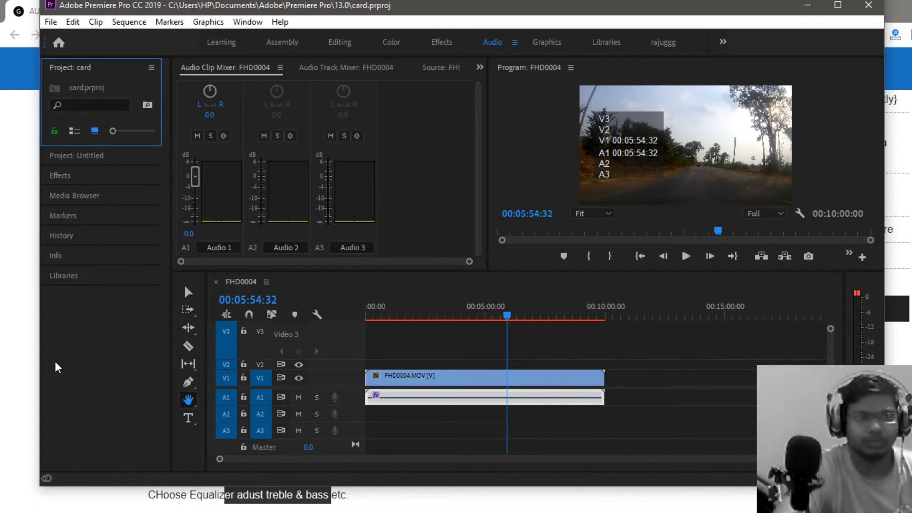
click(57, 180)
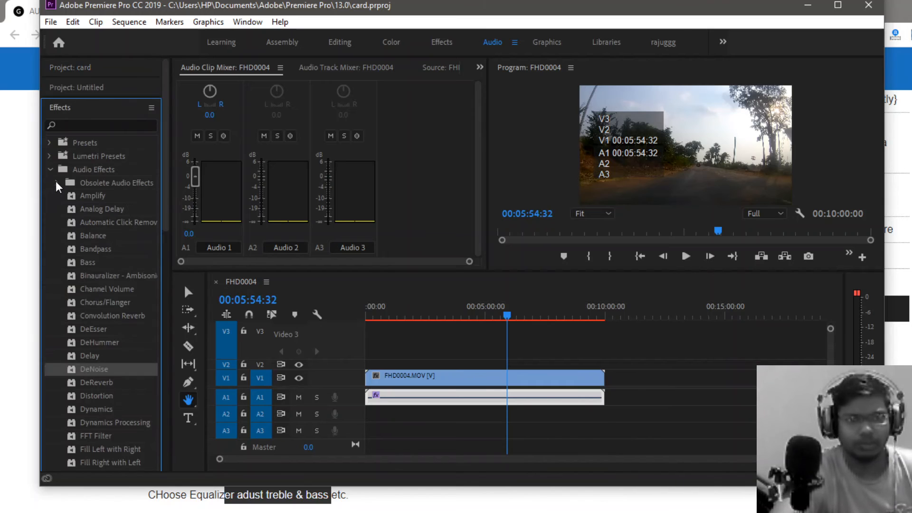
drag(48, 376, 478, 400)
- Try to remove the attributes of the FHD0004 audio clip on track A1
right_click(480, 403)
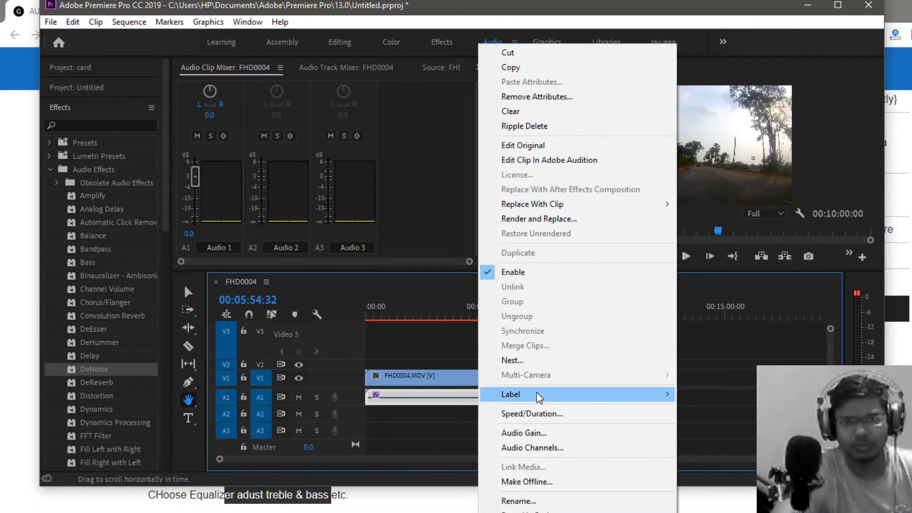
mouse_move(537, 394)
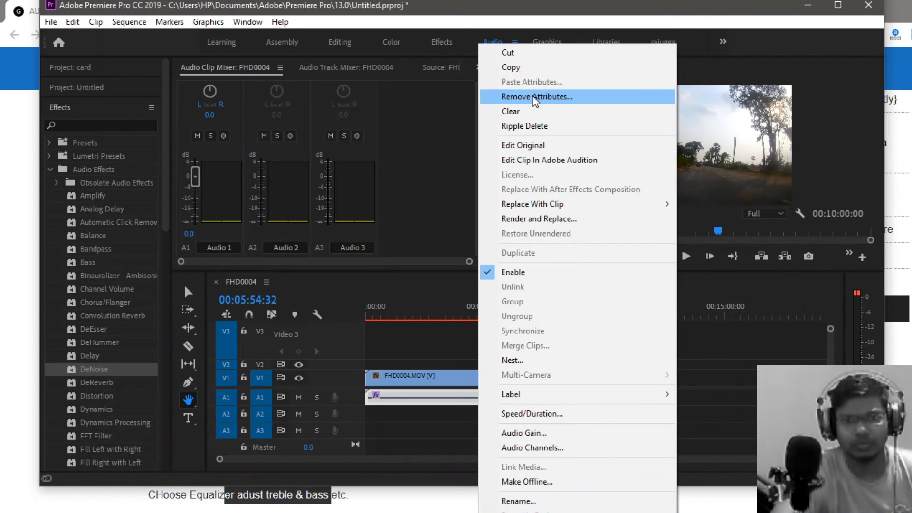
click(535, 98)
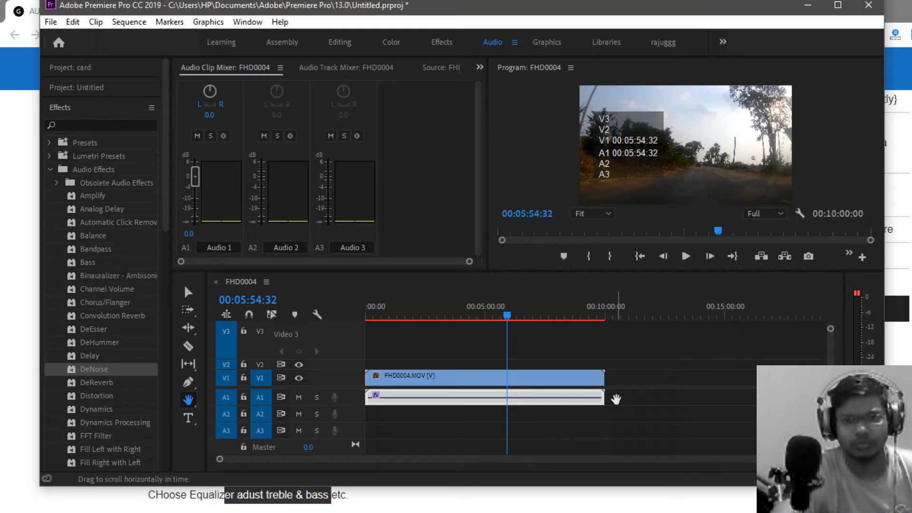
- Play the sequence for a few seconds to check the audio levels on the meters, and stop playback
click(692, 255)
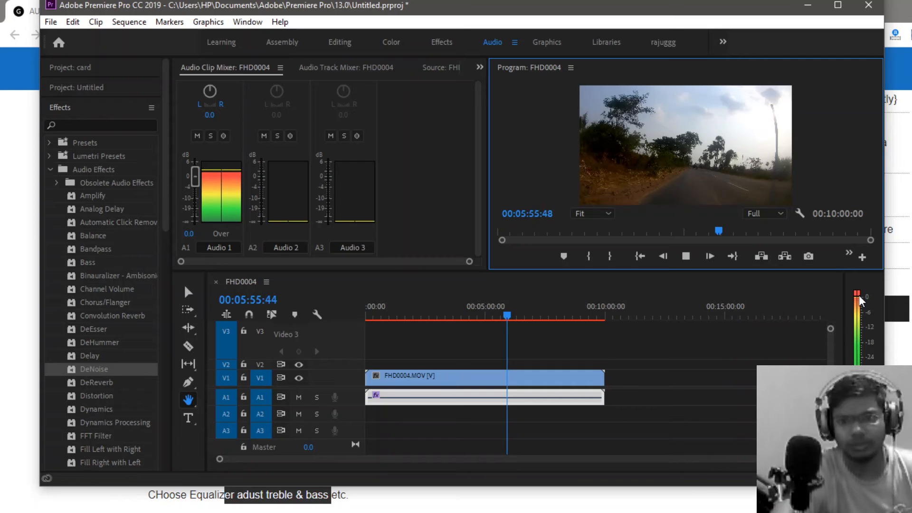
key(space)
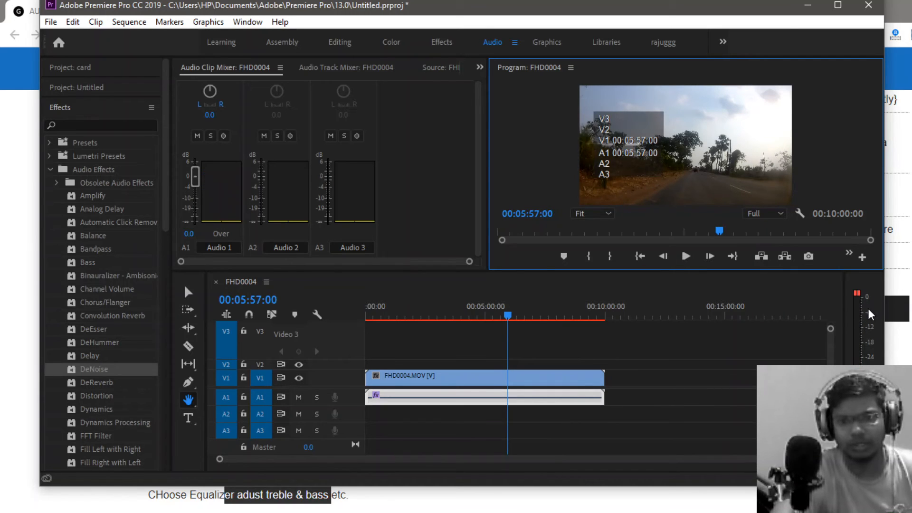
- Find the Hard Limiter audio effect and apply it to the FHD0004 audio clip on track A1
click(462, 401)
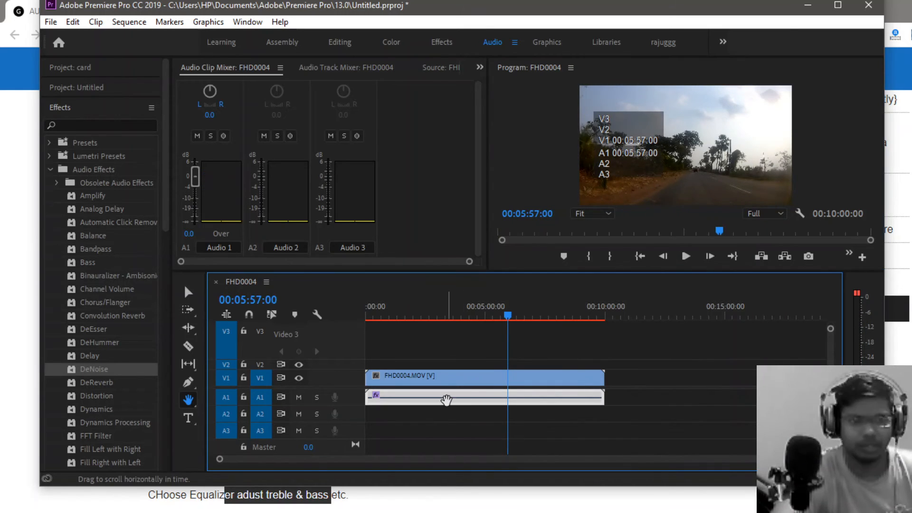
scroll(119, 399, down, 12)
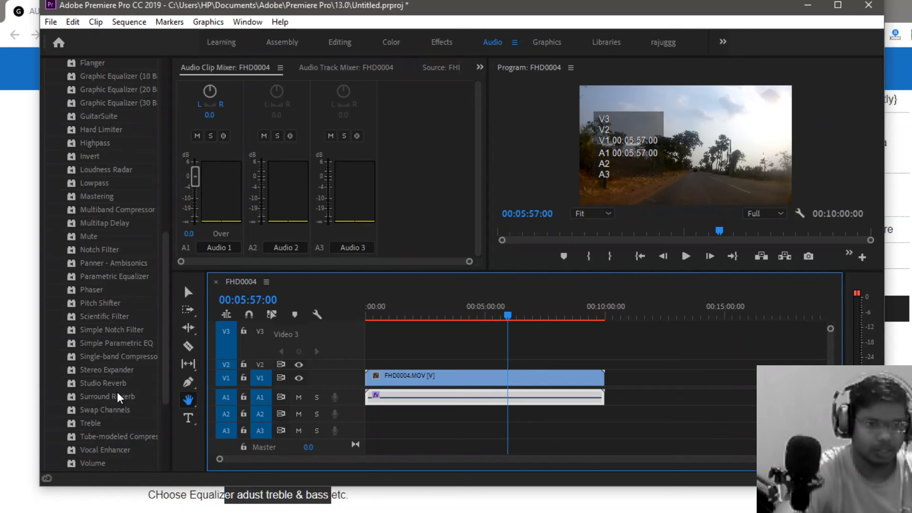
scroll(118, 245, up, 5)
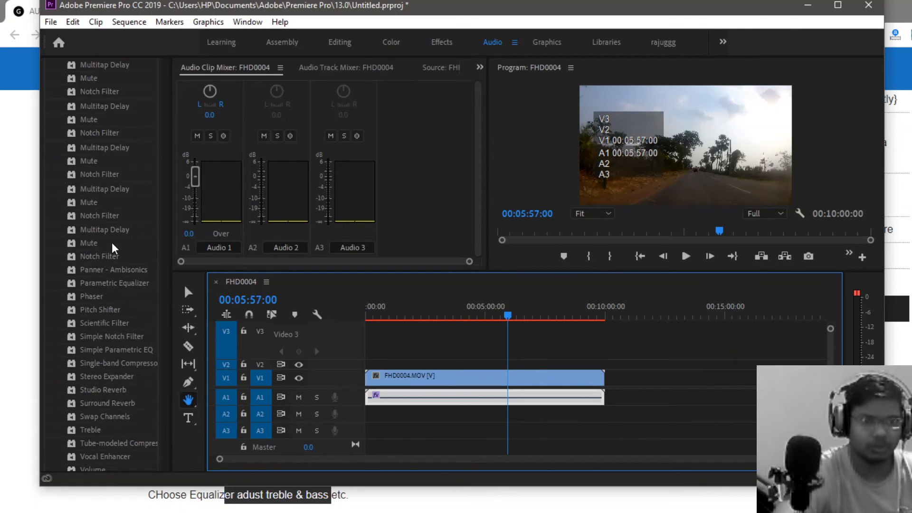
drag(93, 136, 415, 396)
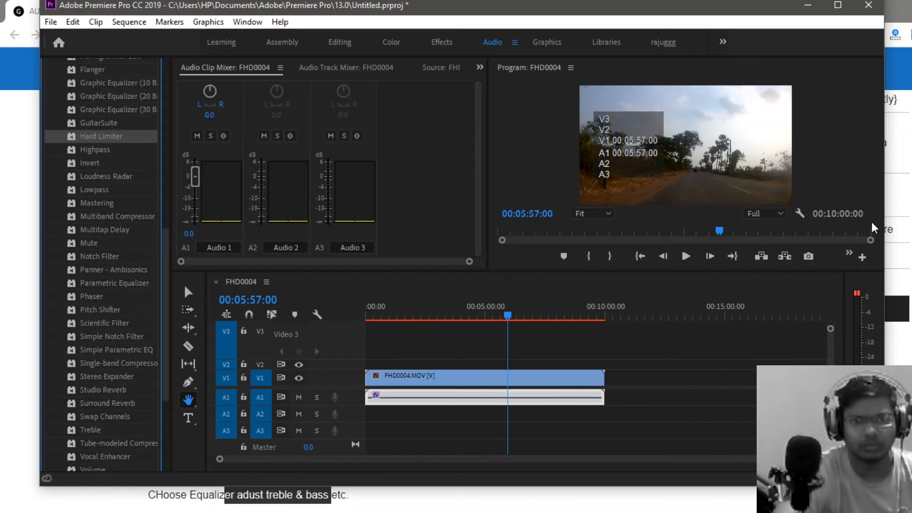
right_click(218, 198)
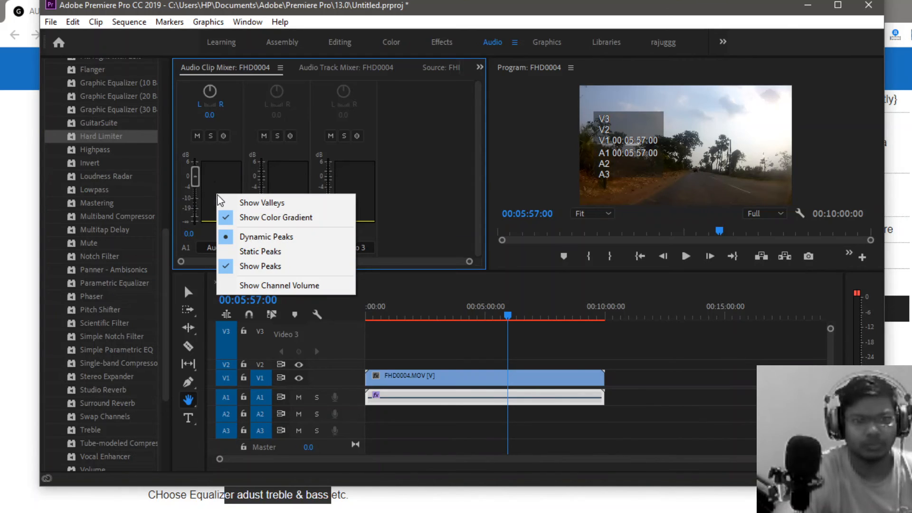
click(215, 184)
right_click(444, 401)
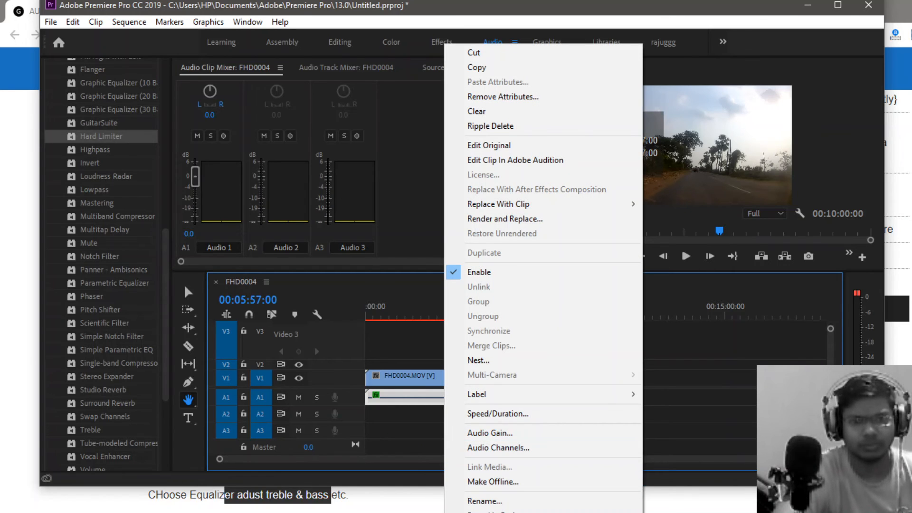
mouse_move(503, 512)
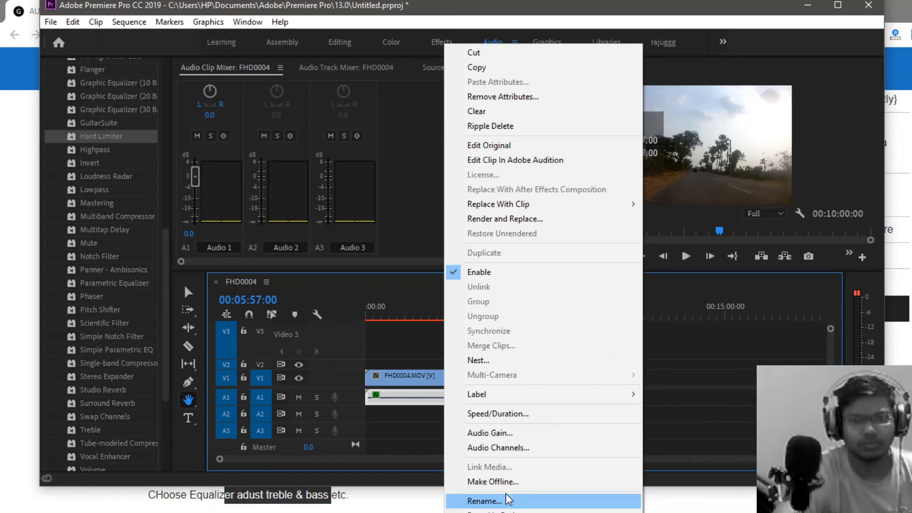
mouse_move(544, 209)
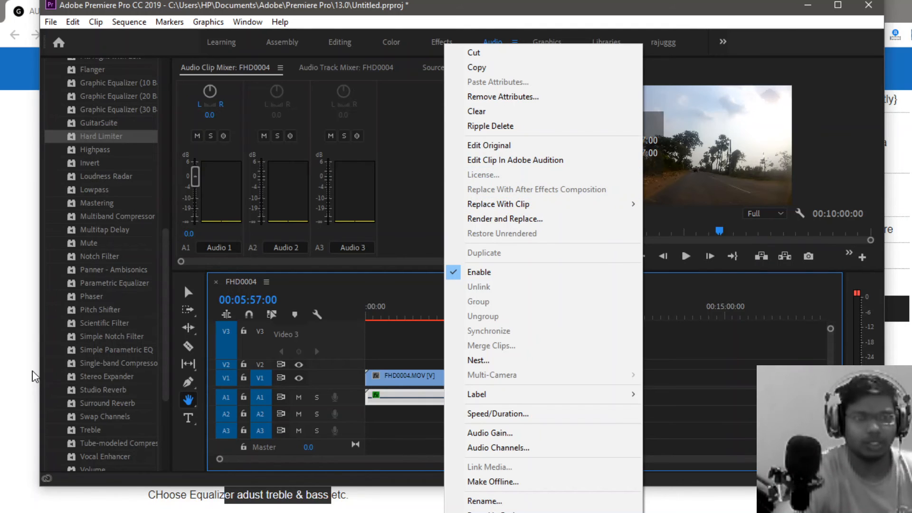
- Switch to Adobe Audition, try Track 1's DeNoise amount at 0% and 100%, and set it to 95%
click(195, 510)
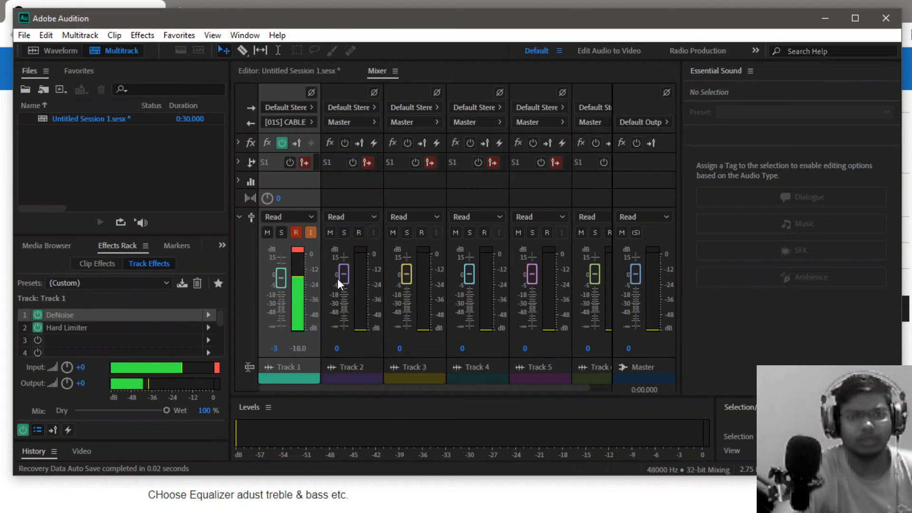
right_click(73, 316)
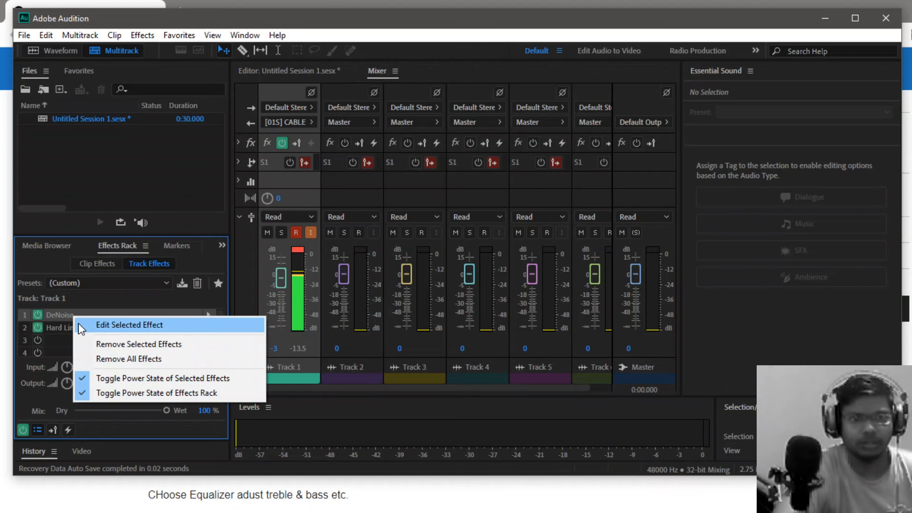
click(79, 324)
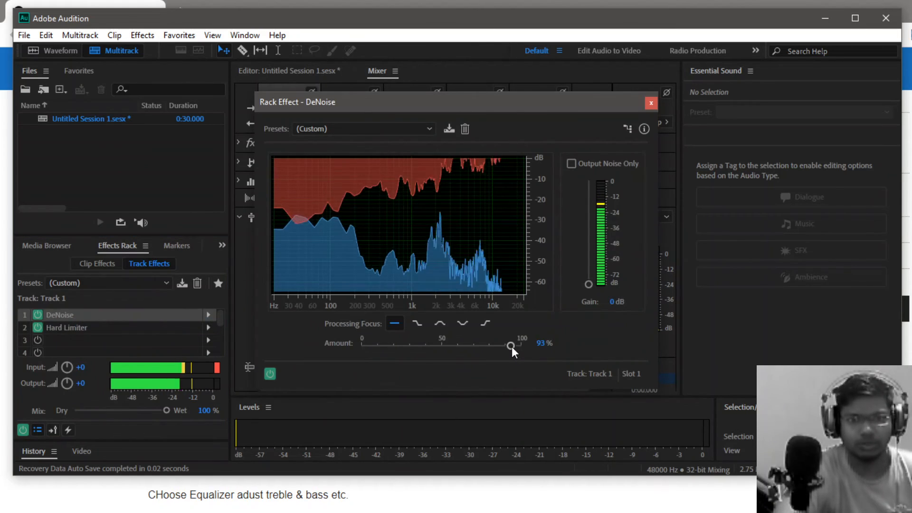
drag(512, 346, 360, 342)
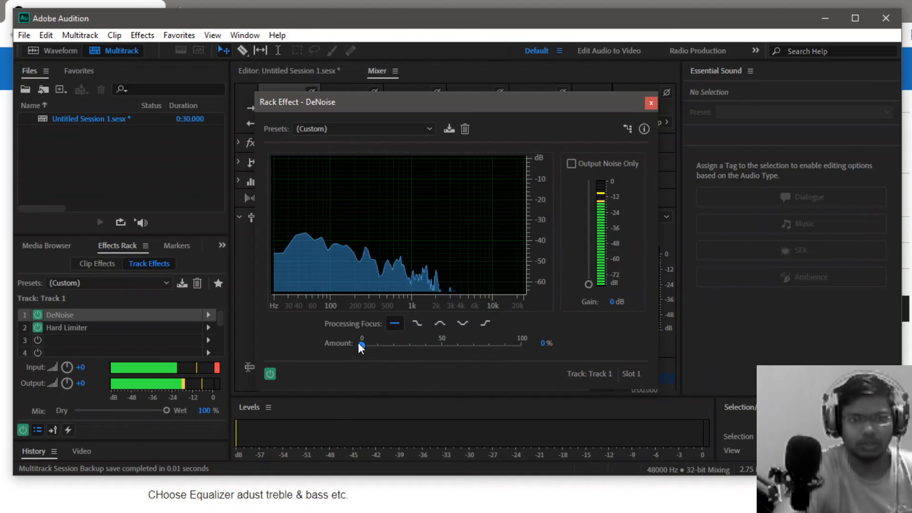
drag(359, 344, 557, 349)
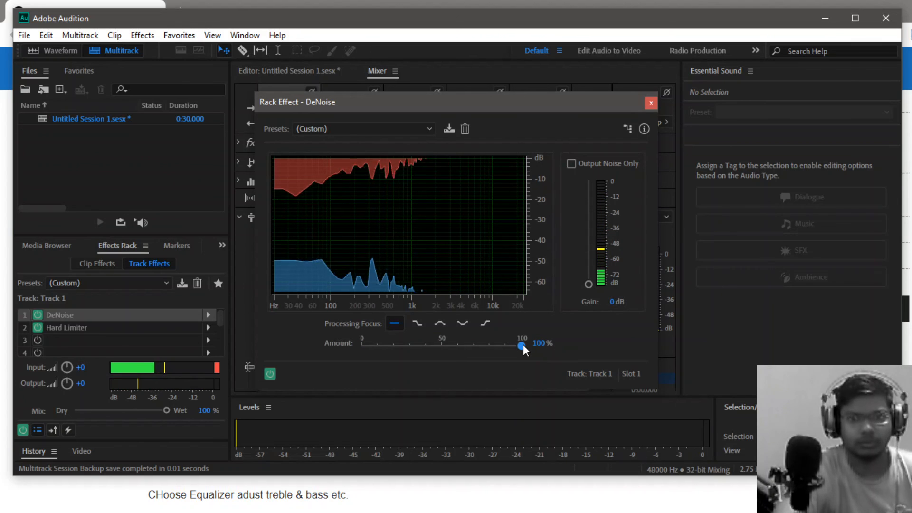
drag(524, 344, 513, 349)
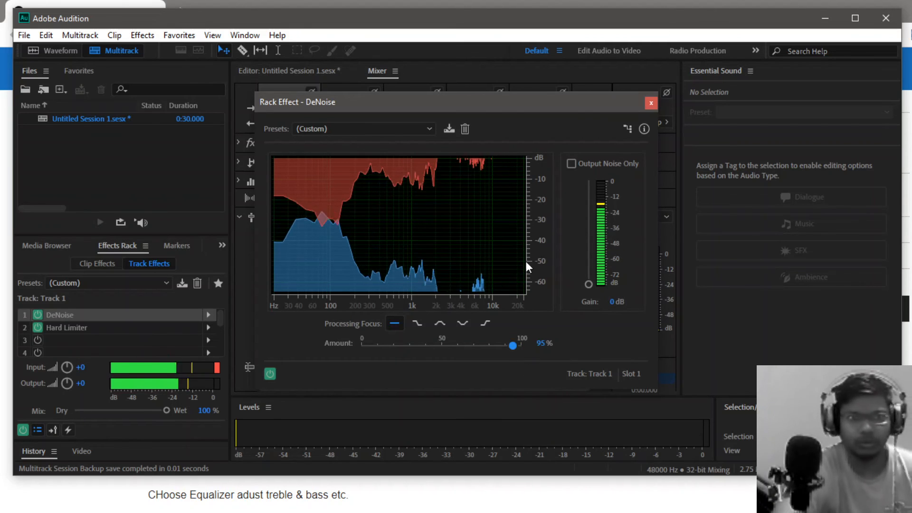
click(651, 104)
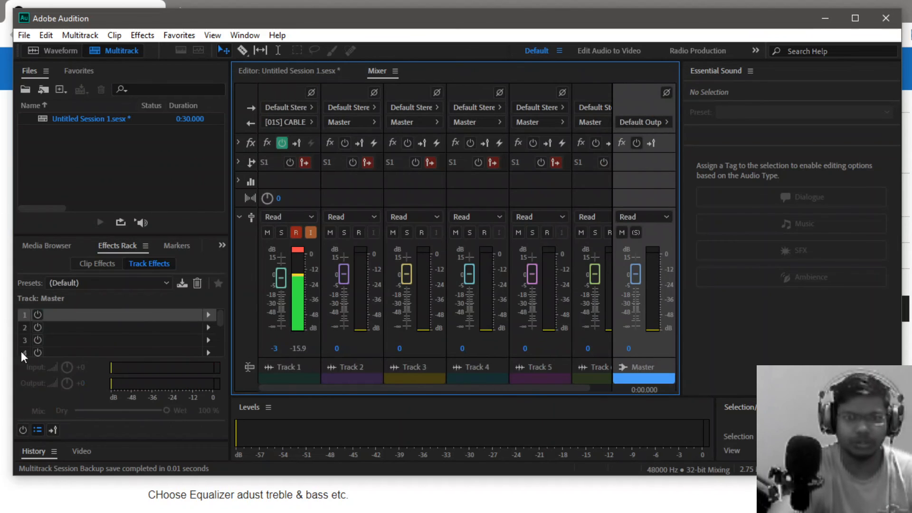
- Minimize Audition, switch to OBS and show the audio filters of the Mic/Aux source
click(817, 22)
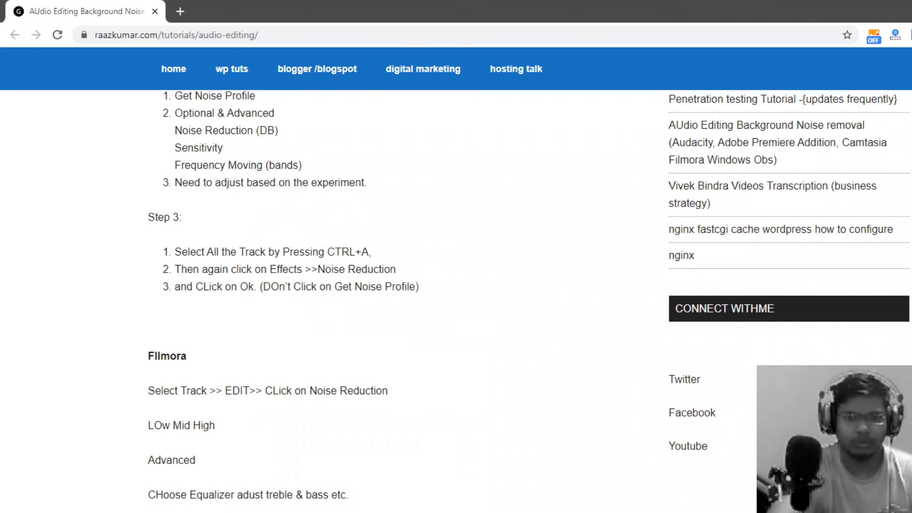
key(alt+Tab)
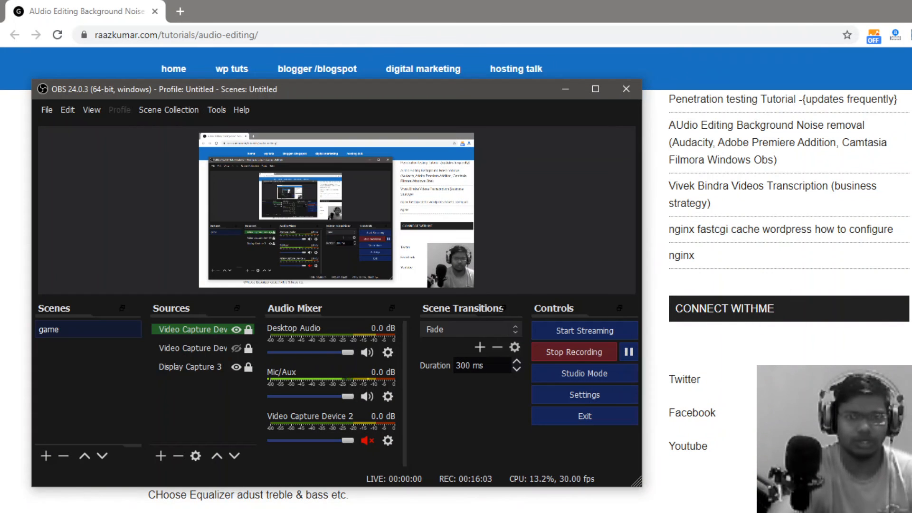
click(388, 396)
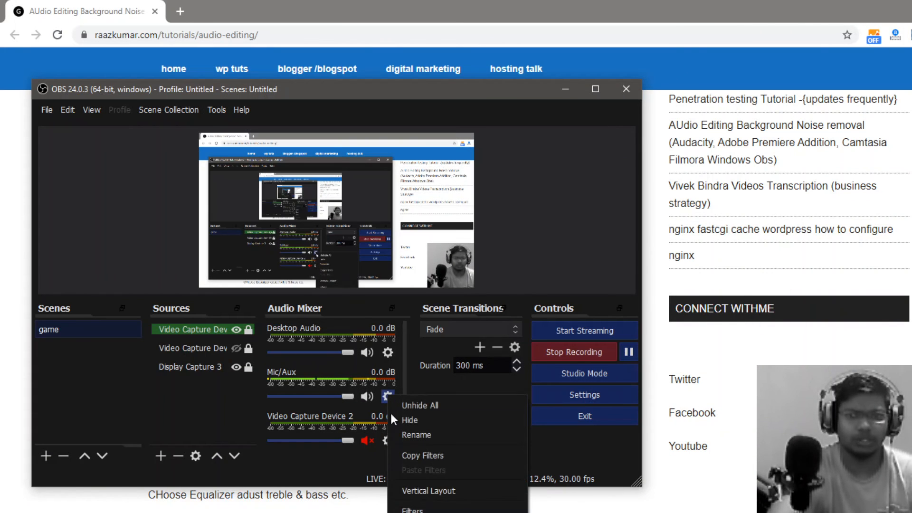
click(413, 510)
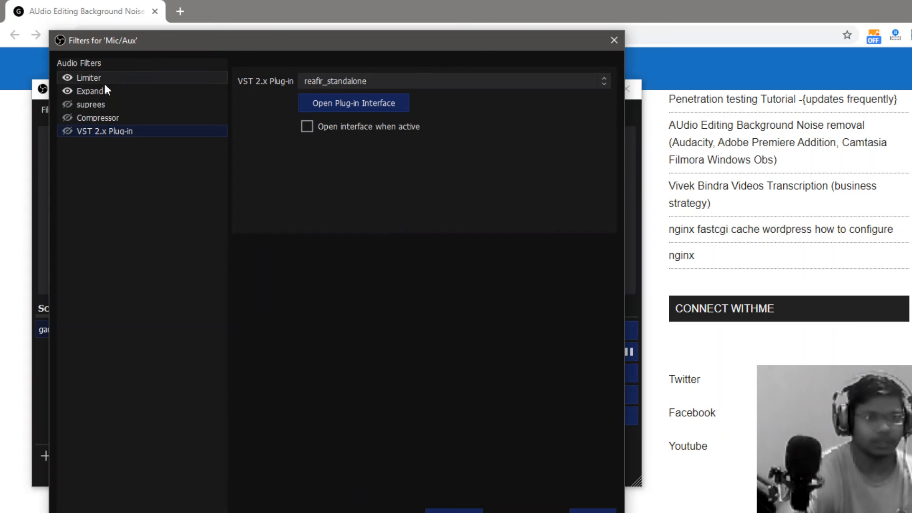
- Add a Noise Suppression filter to Mic/Aux under its default name and set its suppression level to -21 dB
click(68, 512)
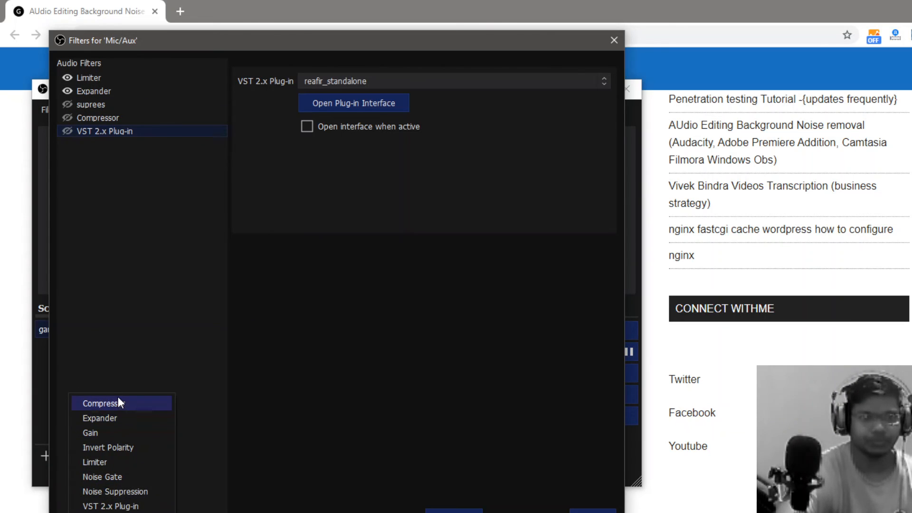
click(116, 492)
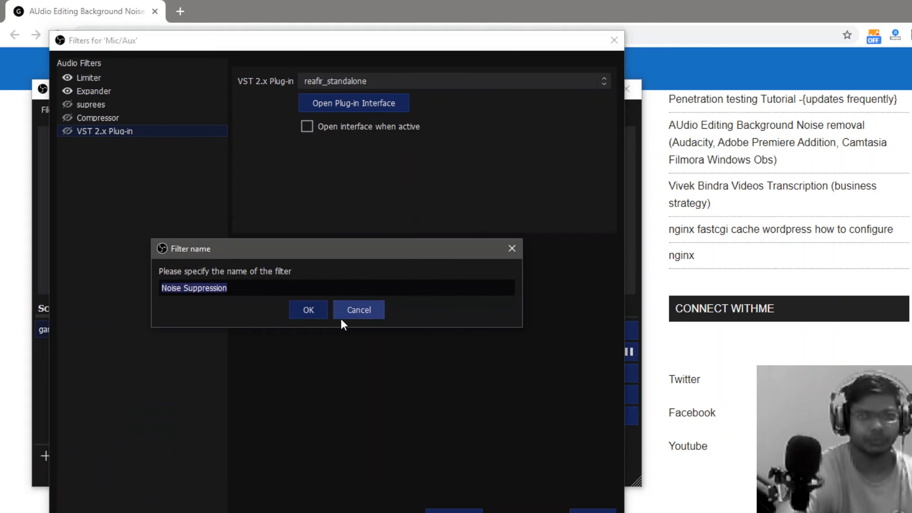
click(309, 310)
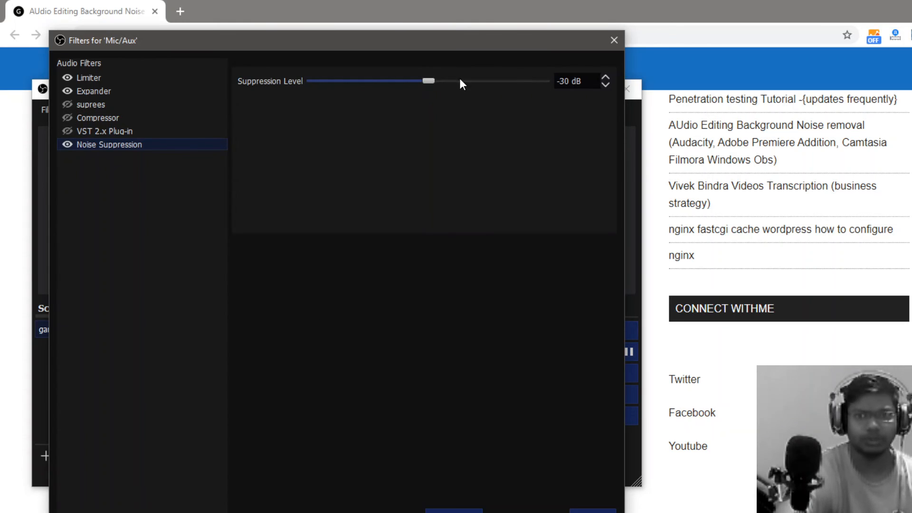
drag(429, 81, 475, 82)
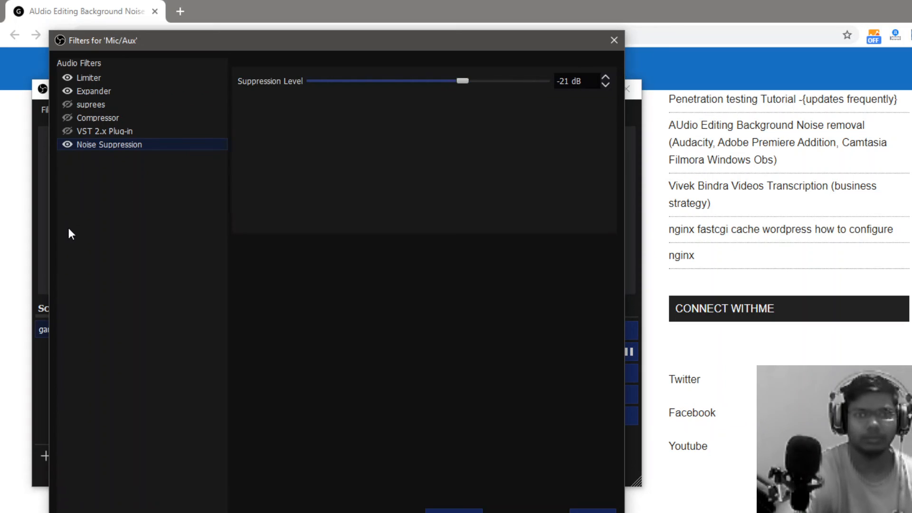
- Remove the Noise Suppression filter from the Mic/Aux audio filters
right_click(104, 145)
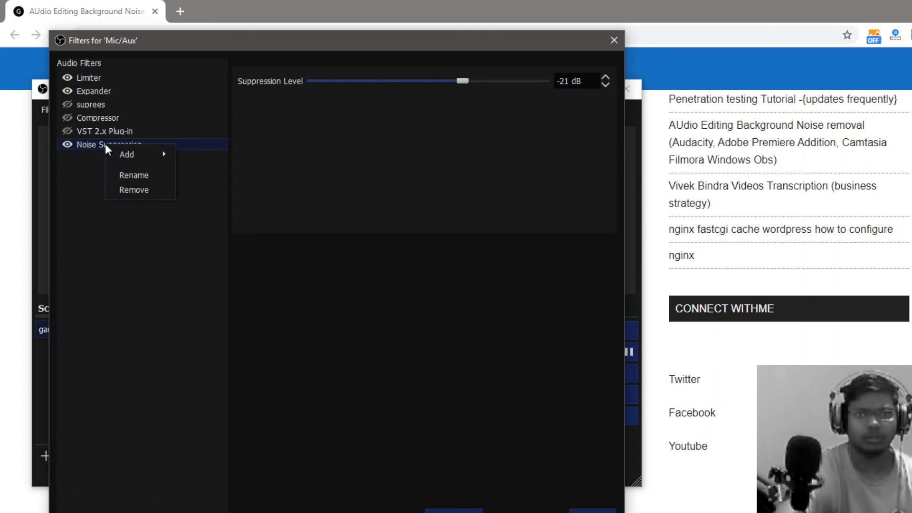
click(124, 191)
click(383, 311)
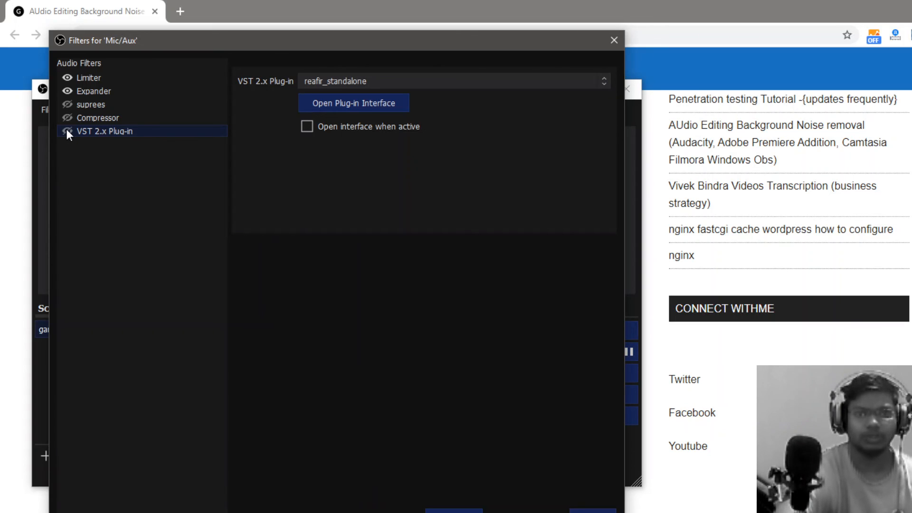
- Enable the VST 2.x Plug-in filter on Mic/Aux and choose reafir_standalone as its plug-in
right_click(93, 132)
click(58, 186)
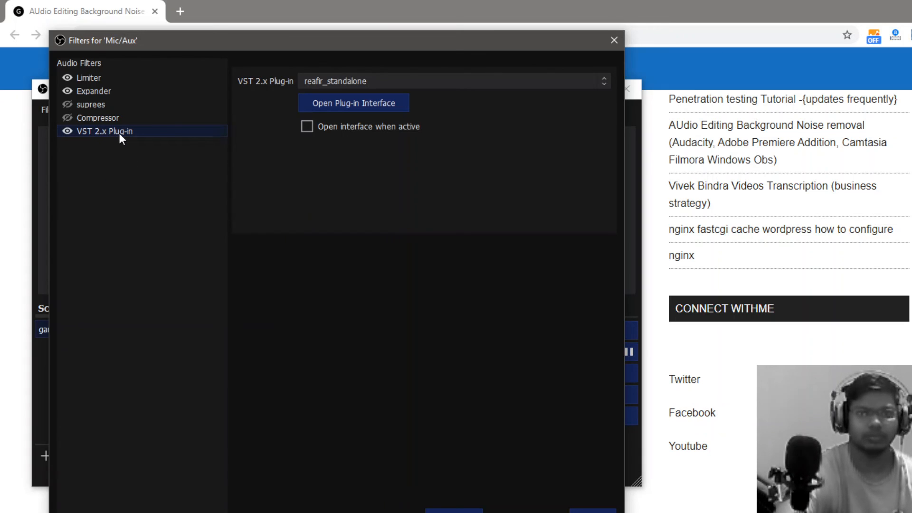
click(360, 84)
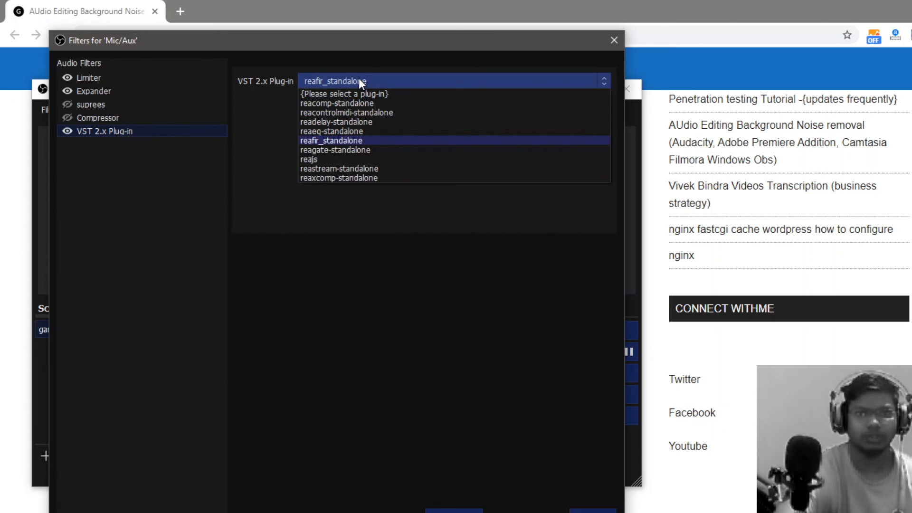
click(329, 141)
- Show the ReaFir plug-in interface, examine its edit mode and FFT size options, and close it
click(312, 102)
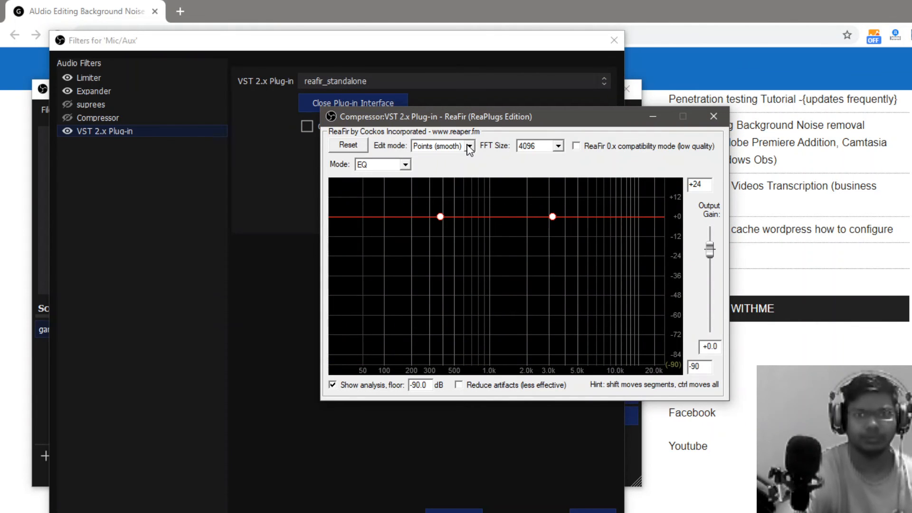
click(468, 147)
click(469, 147)
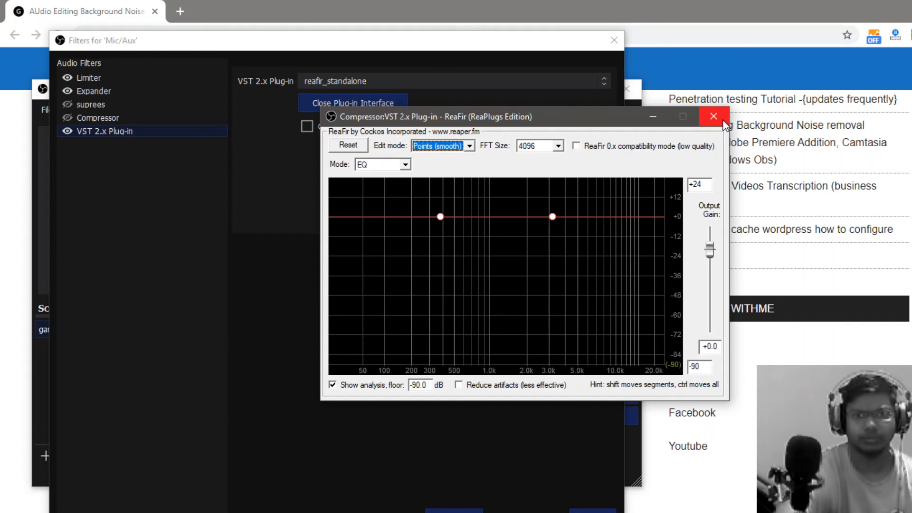
click(557, 147)
click(462, 167)
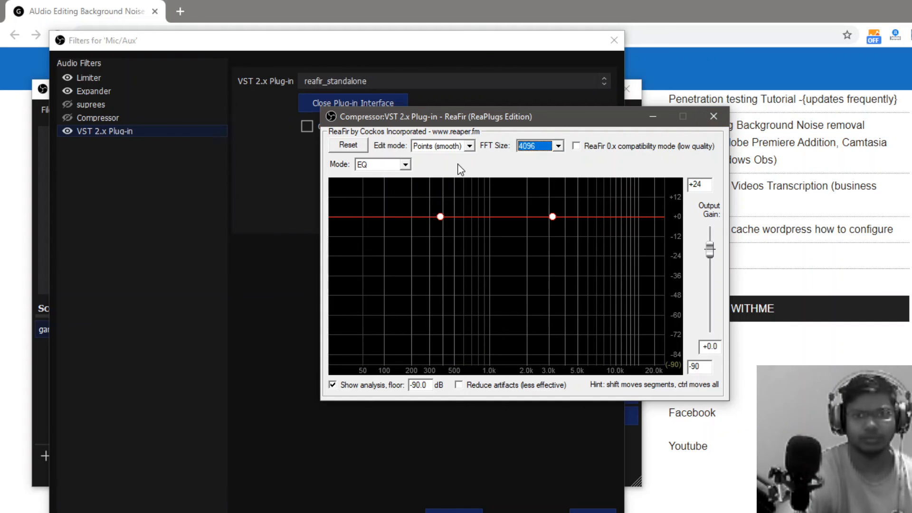
click(713, 116)
- Change the VST plug-in to reacomp-standalone, view the ReaComp interface and close it
click(405, 81)
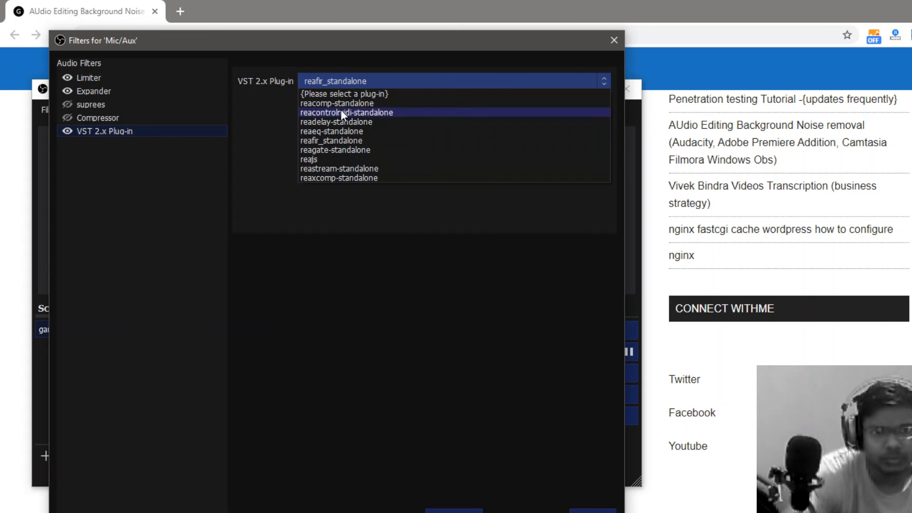
click(321, 103)
click(353, 105)
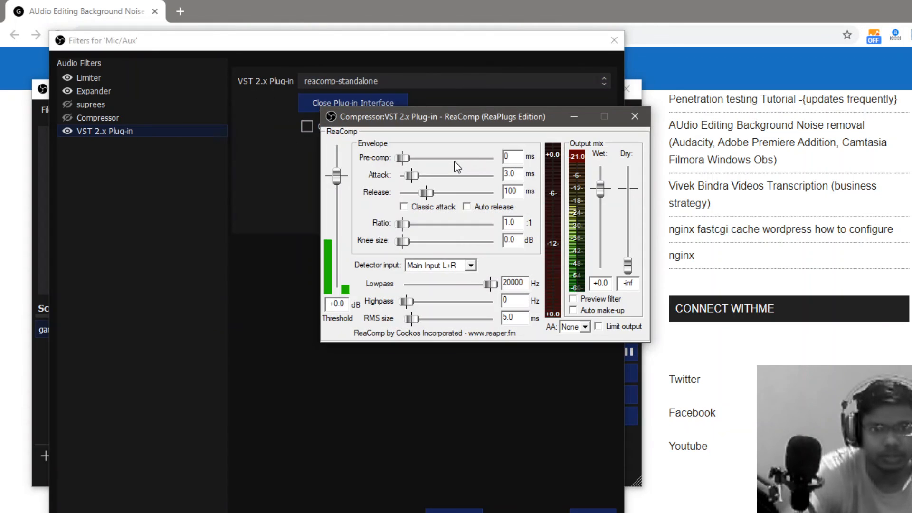
click(621, 114)
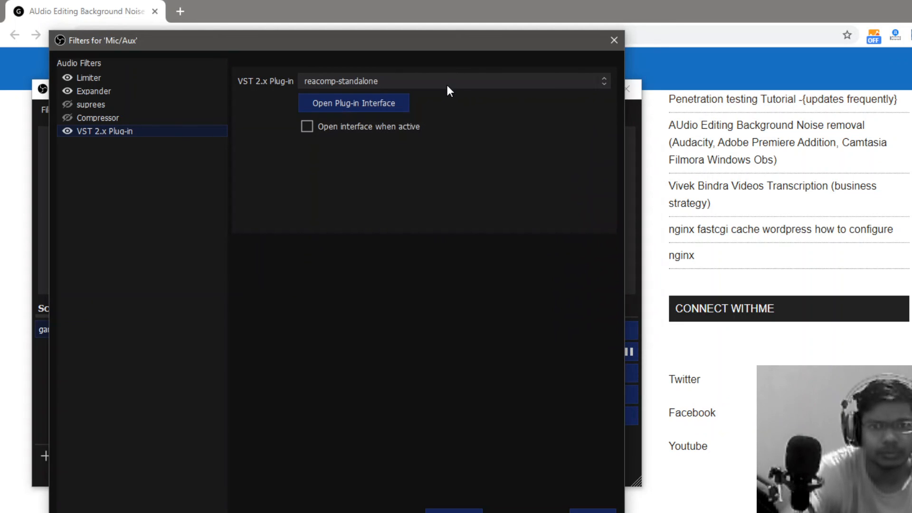
- Change the VST plug-in to reaeq-standalone, view the ReaEQ interface and close it
click(447, 85)
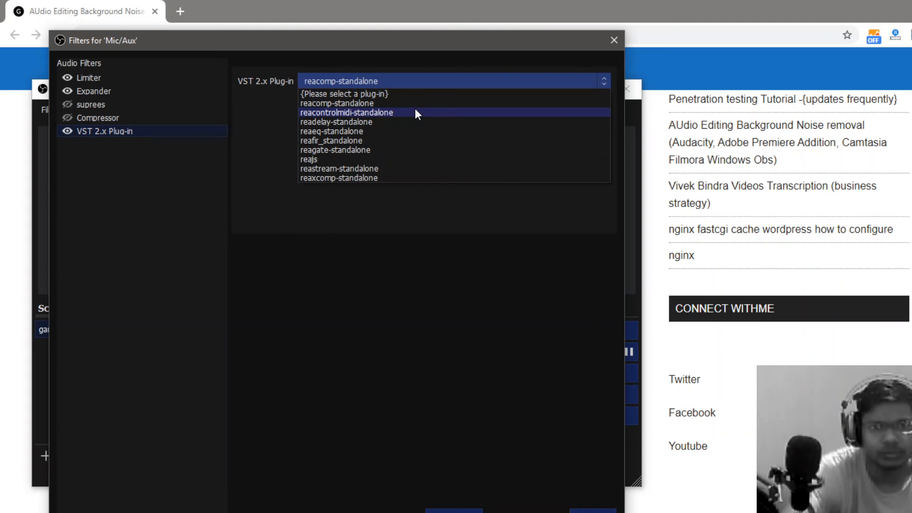
click(351, 130)
click(346, 104)
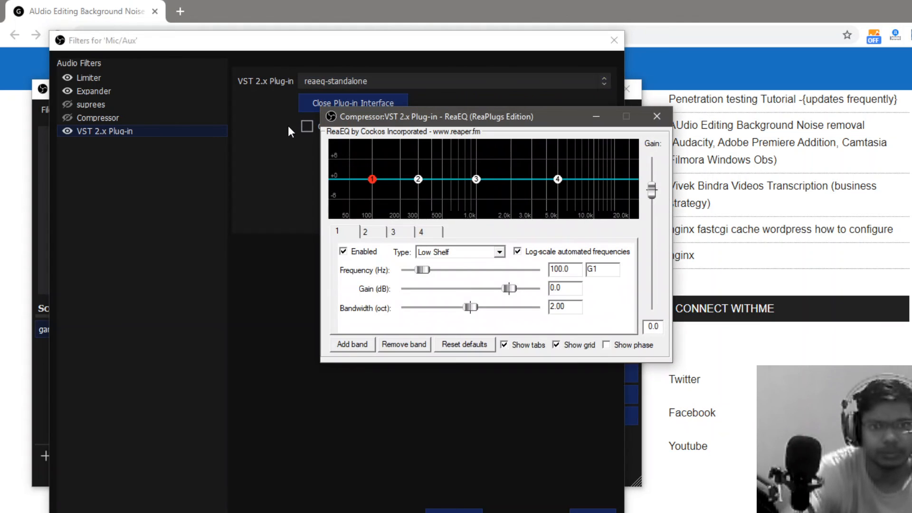
click(653, 118)
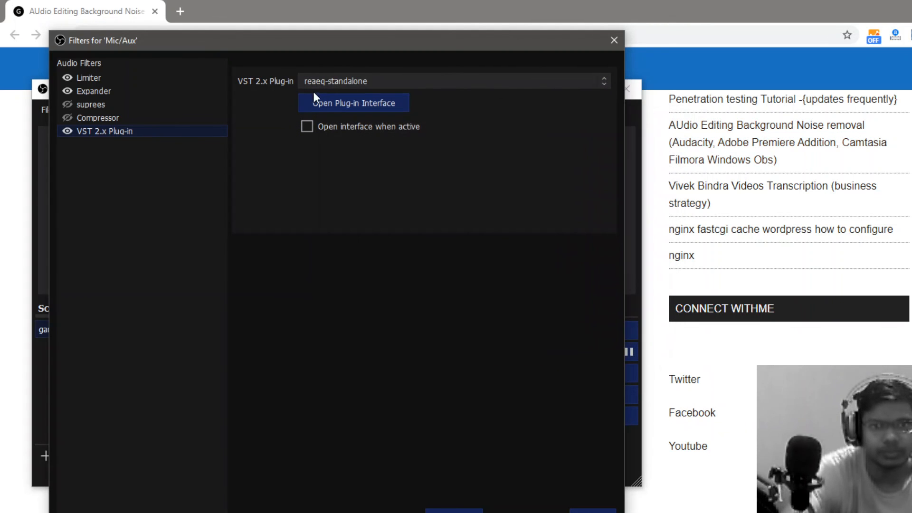
- Set the VST plug-in back to reafir_standalone and show the ReaFir interface
click(341, 80)
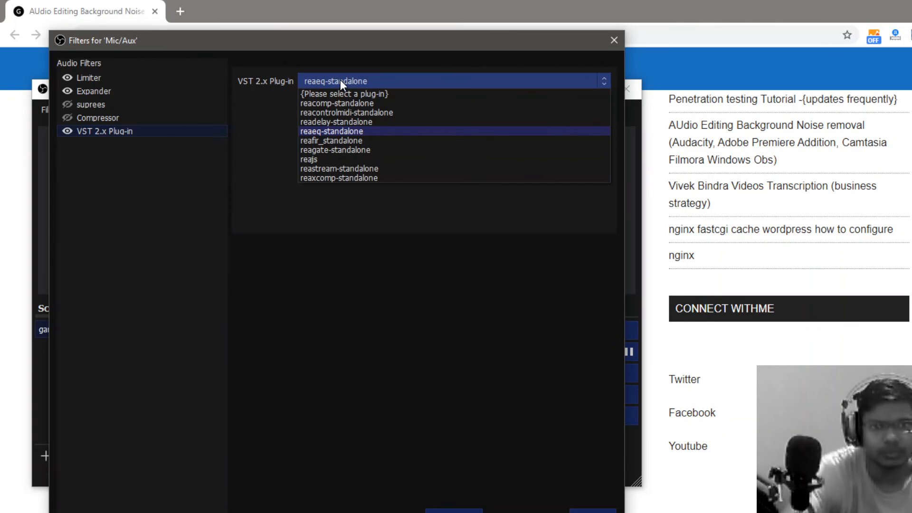
click(331, 138)
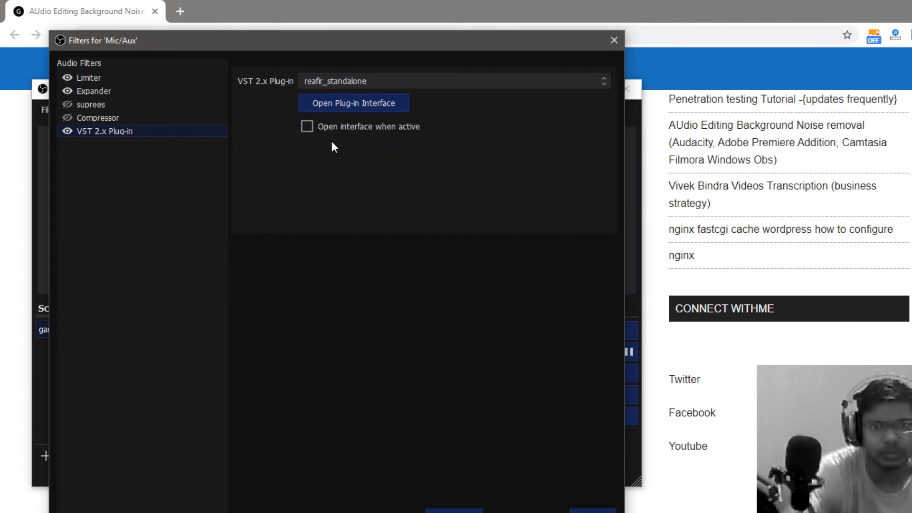
click(338, 104)
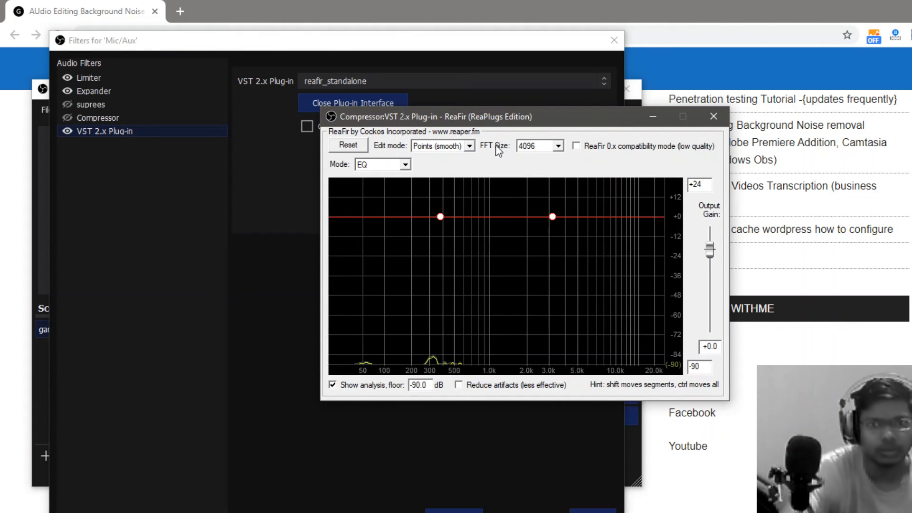
- Try the Precise and Points (flat) edit modes in ReaFir, restore Points (smooth), and close the interface
click(469, 146)
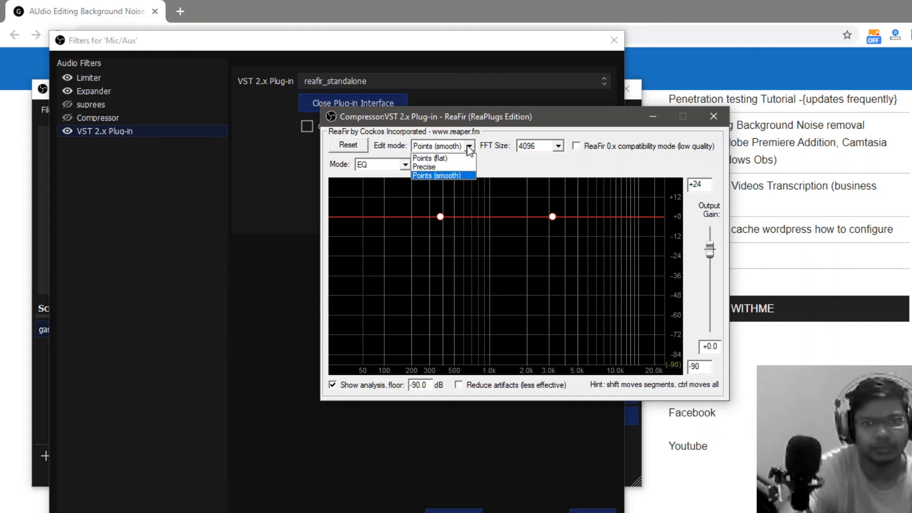
click(430, 167)
click(446, 150)
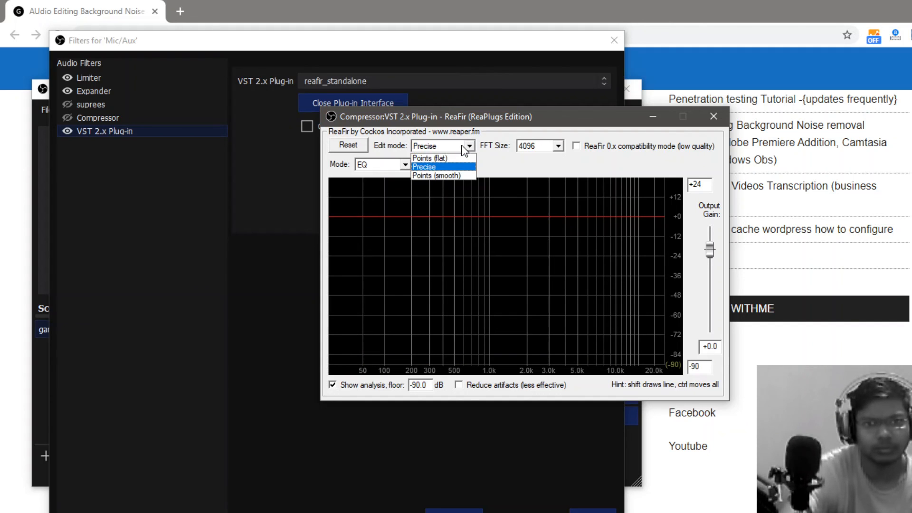
click(442, 159)
click(470, 147)
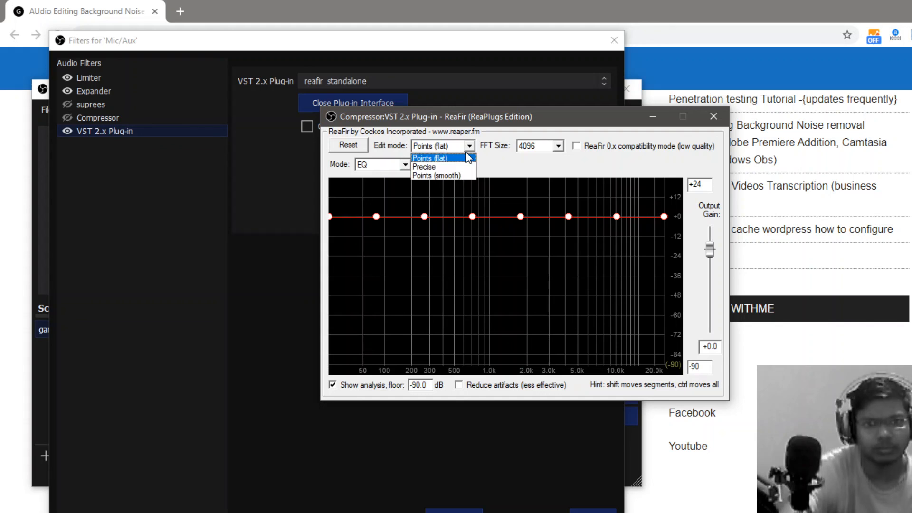
click(450, 175)
click(714, 116)
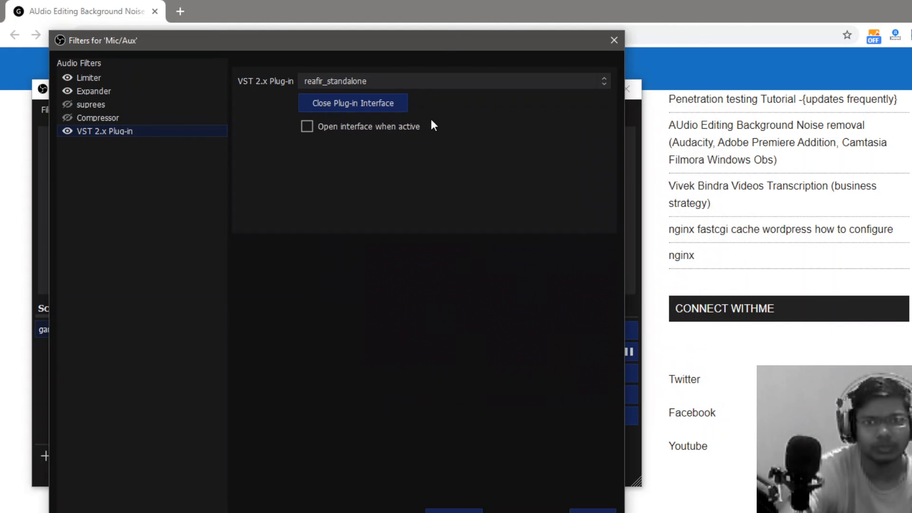
- Change the VST plug-in to reagate-standalone, view its interface and close it
click(335, 81)
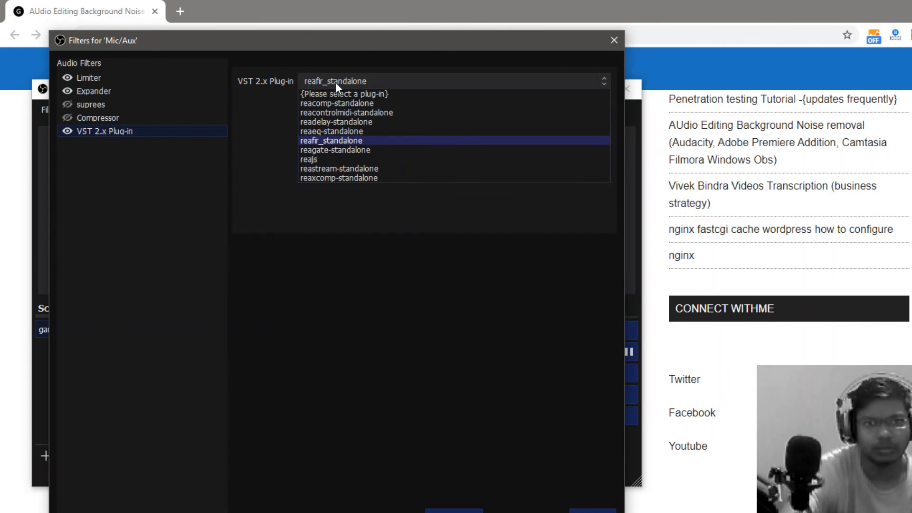
click(330, 151)
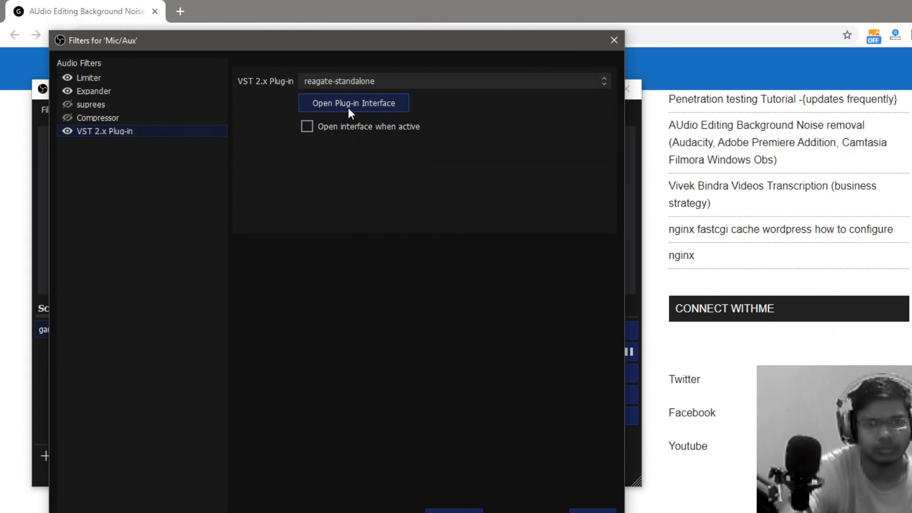
click(348, 107)
click(635, 117)
- Change the VST plug-in to reaxcomp-standalone, view the ReaXcomp interface and close it
click(376, 80)
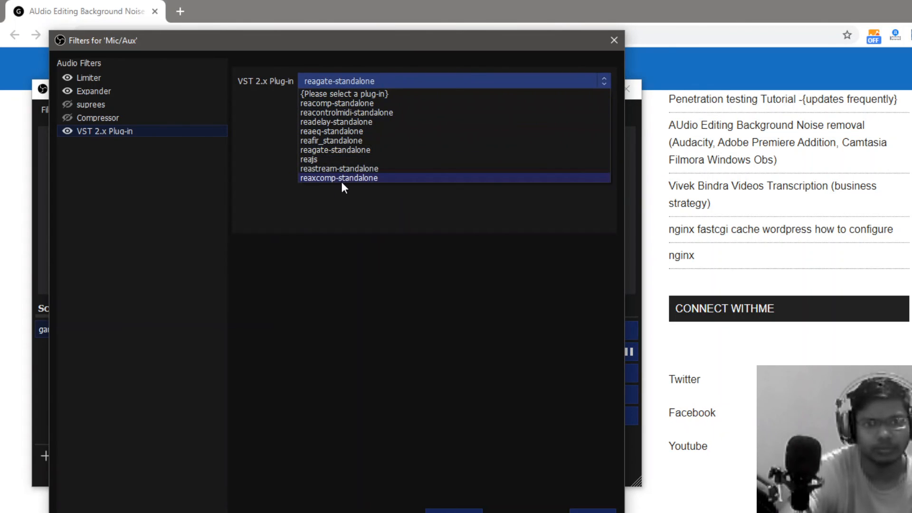
key(Escape)
click(346, 101)
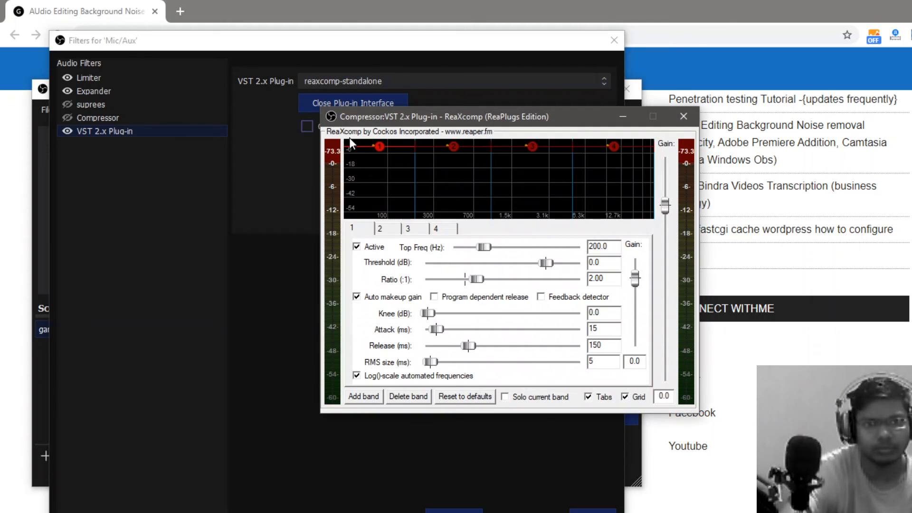
click(675, 120)
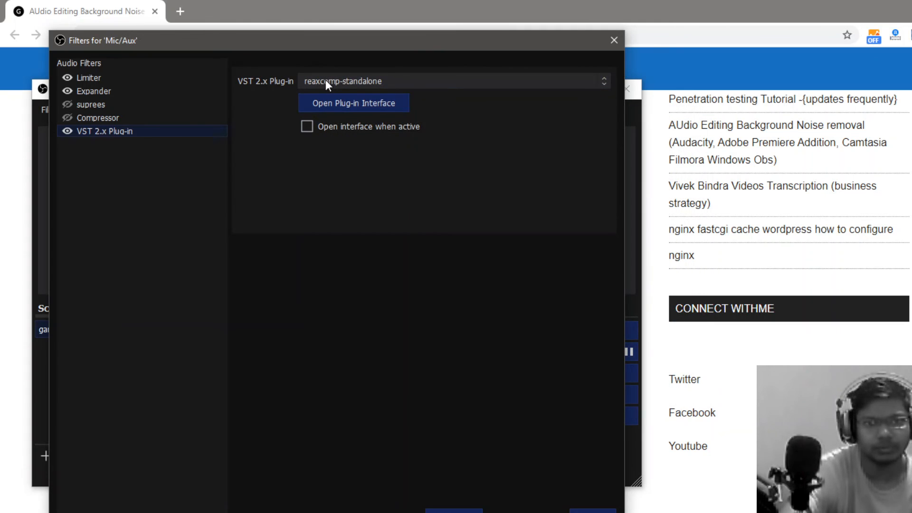
- Change the VST plug-in to reajs, view its interface and close it
click(326, 79)
click(314, 159)
click(312, 102)
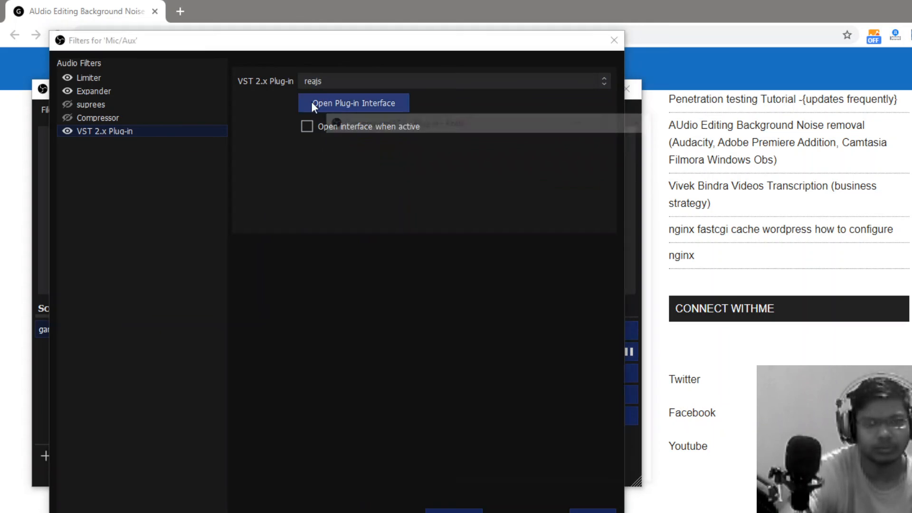
click(630, 118)
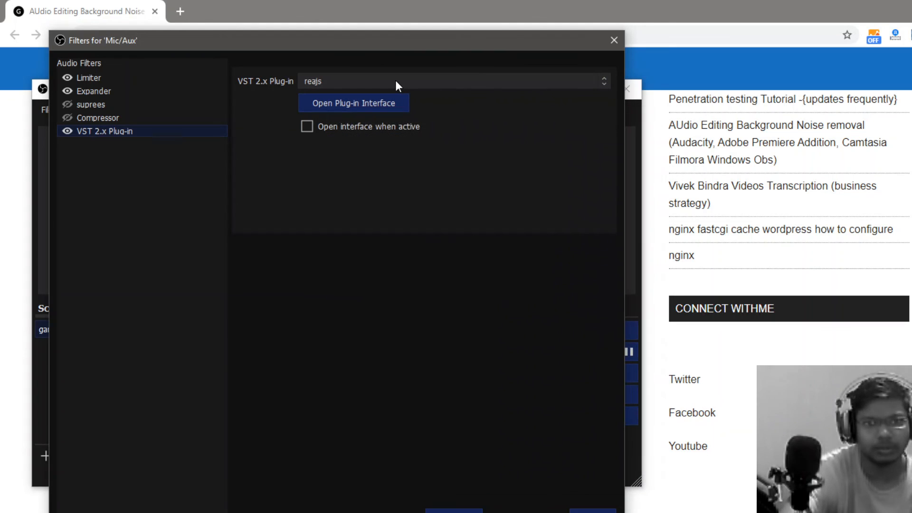
- Switch the VST plug-in to reacomp-standalone, view the ReaComp interface and close it
click(395, 80)
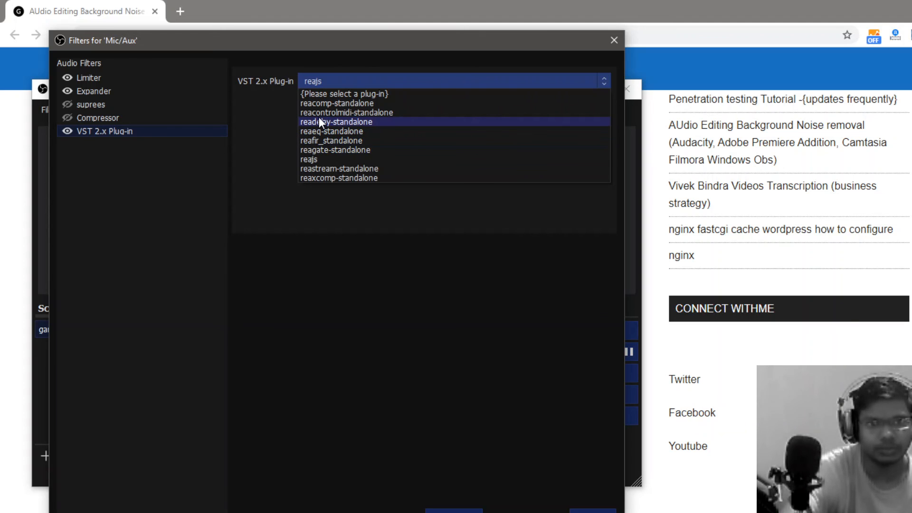
click(321, 103)
click(312, 102)
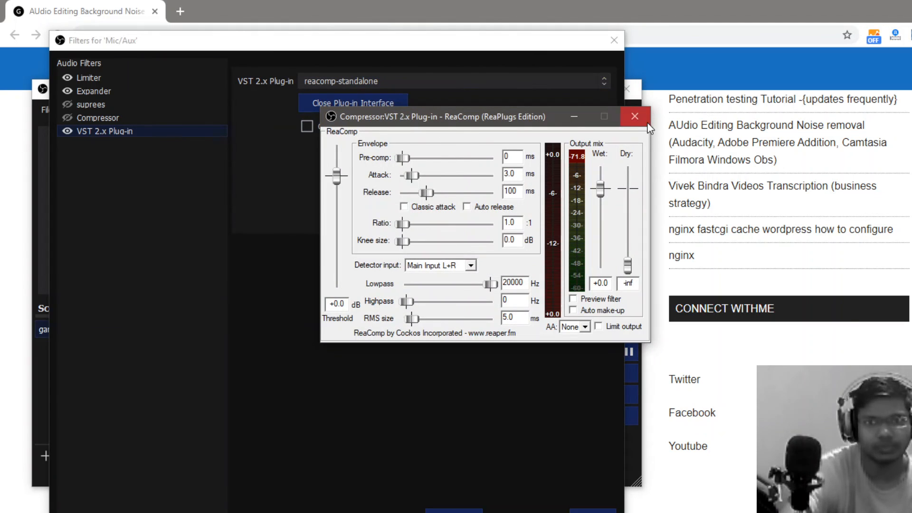
click(634, 116)
- Change the VST plug-in to reacontrolmidi-standalone, view its interface and close it
click(358, 81)
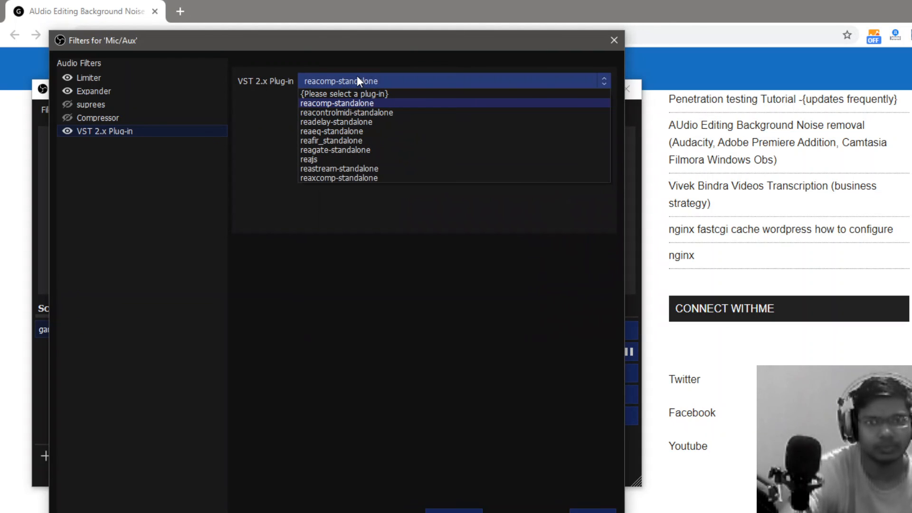
click(345, 113)
click(340, 108)
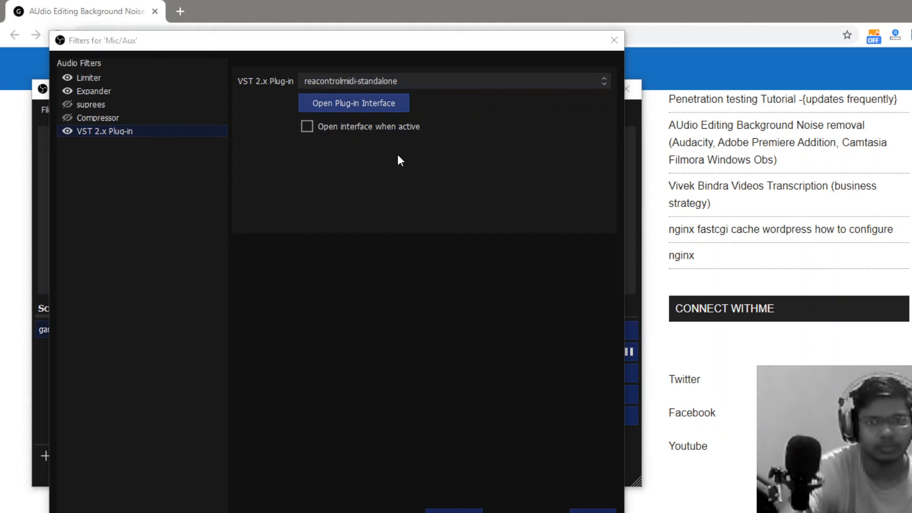
click(556, 123)
- Change the VST plug-in for the Mic/Aux filter to reaeq-standalone
click(418, 81)
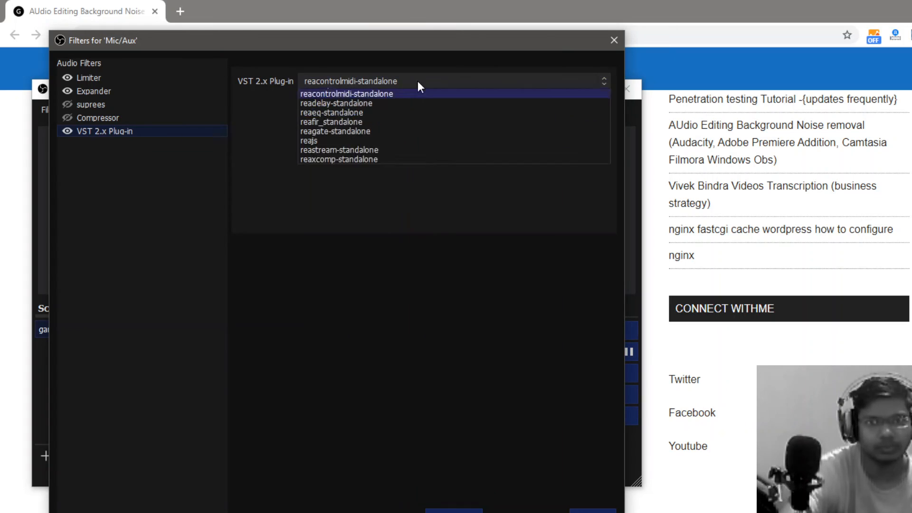
click(357, 113)
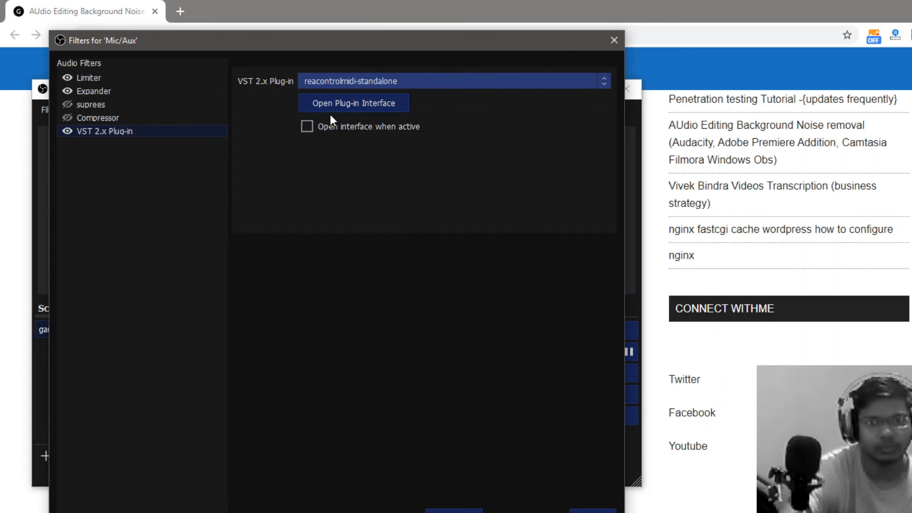